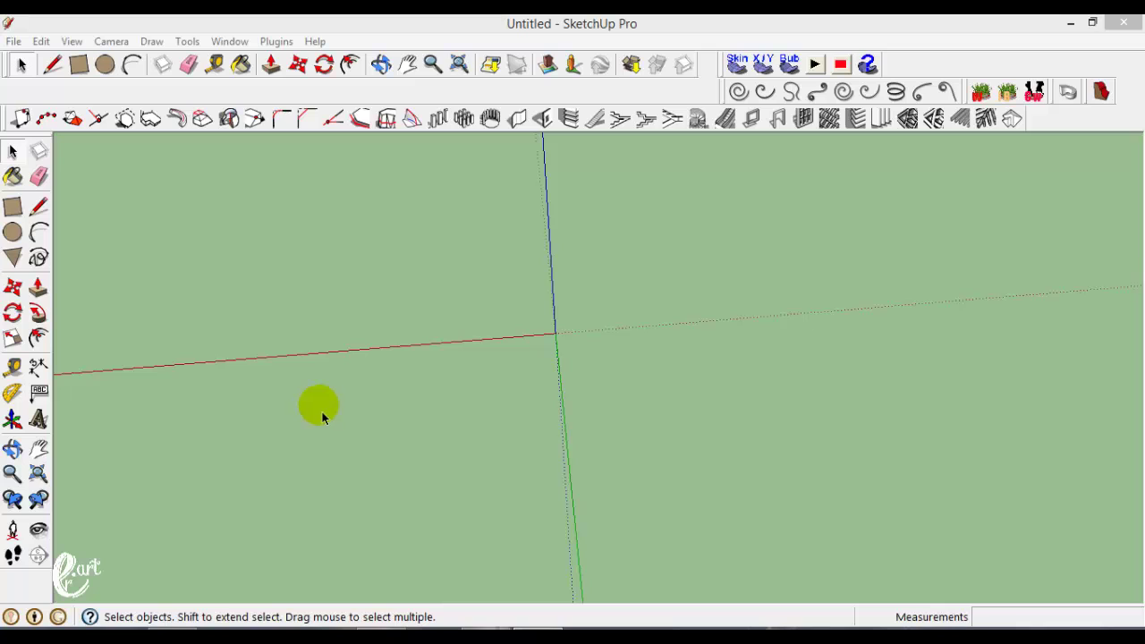
Draw a 0.6 by 0.6 square base with the Rectangle tool.
click(12, 207)
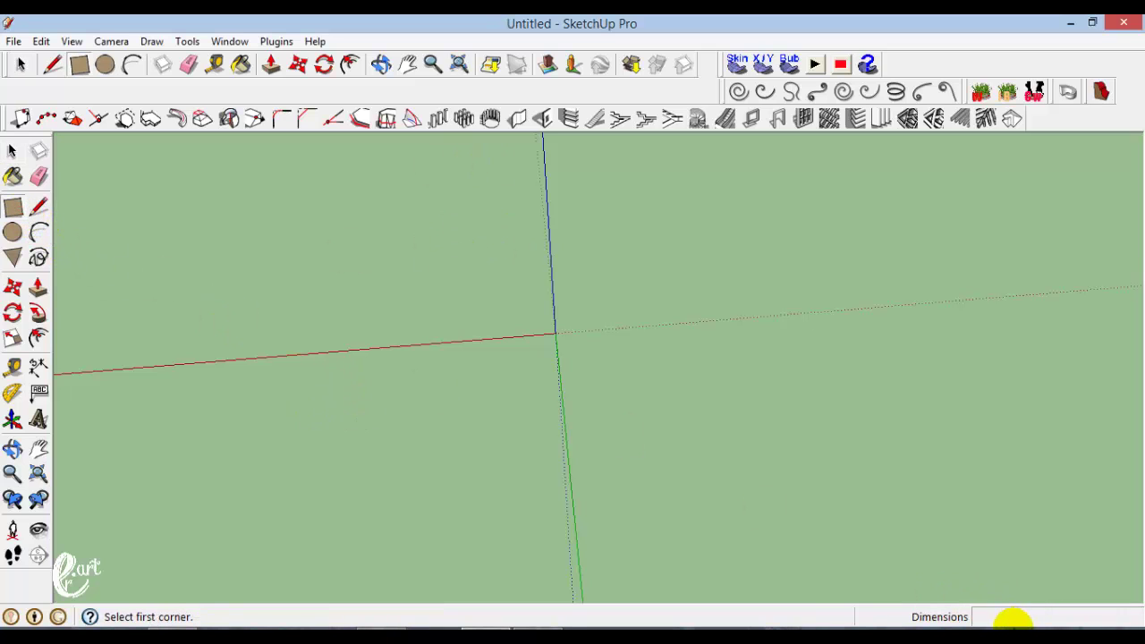
click(350, 356)
text(0.6,0.6)
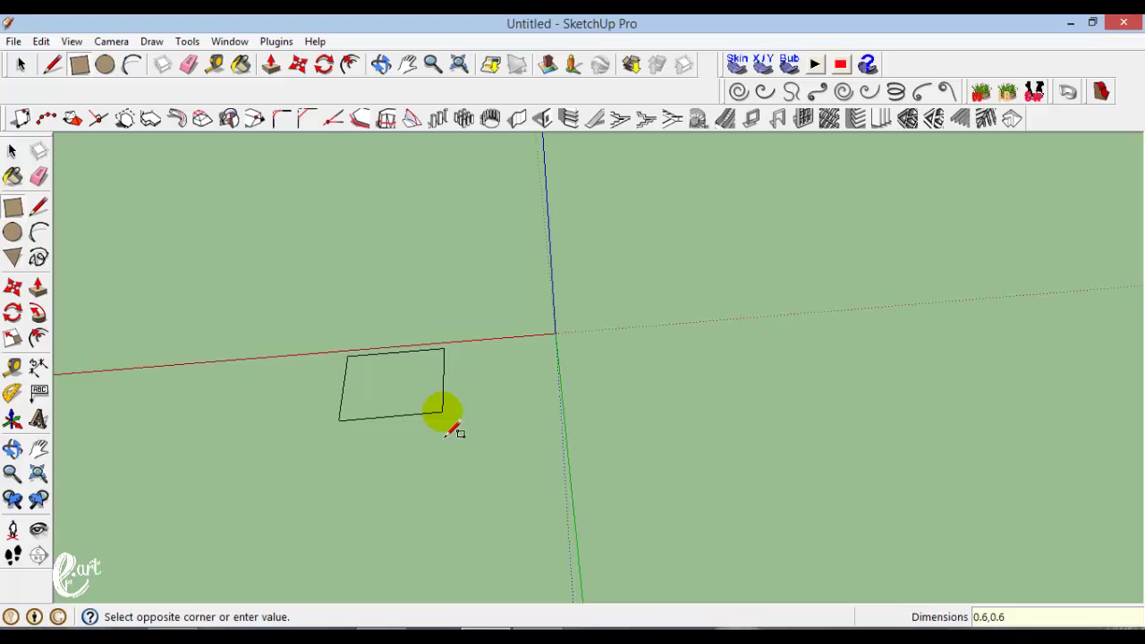
key(Return)
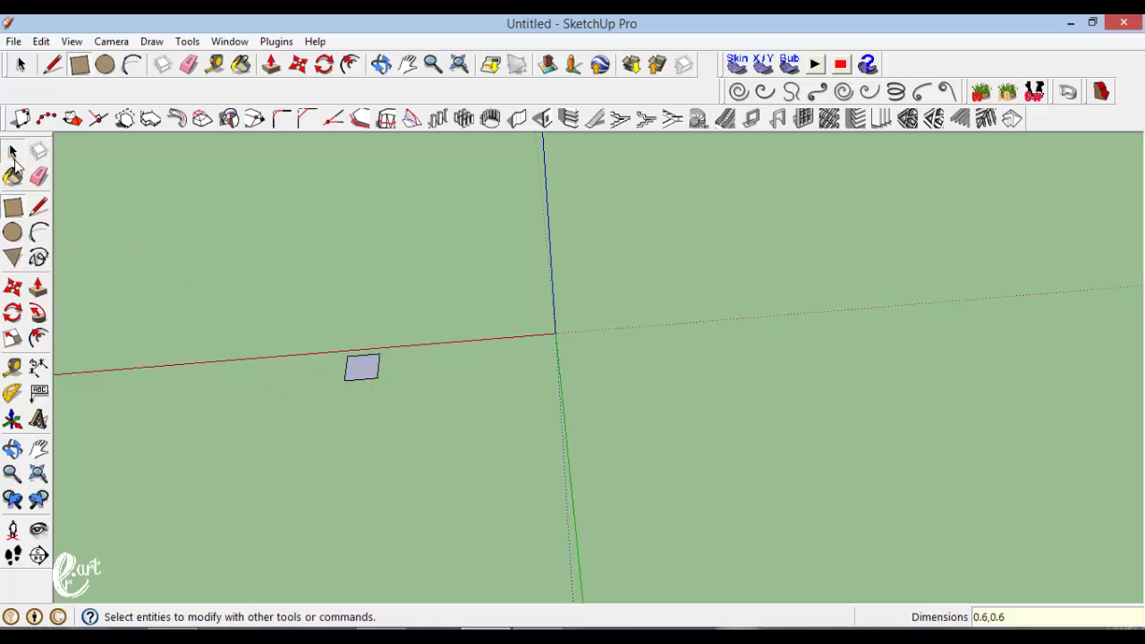
Push/Pull the square up 3 m into a tall box column.
click(13, 152)
click(38, 286)
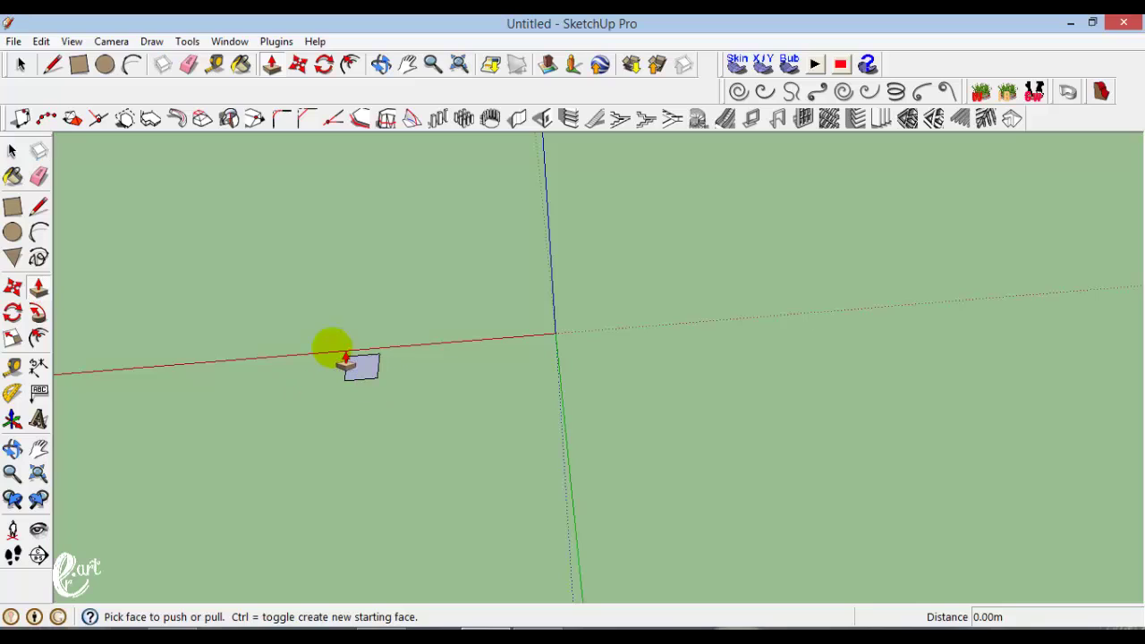
click(364, 372)
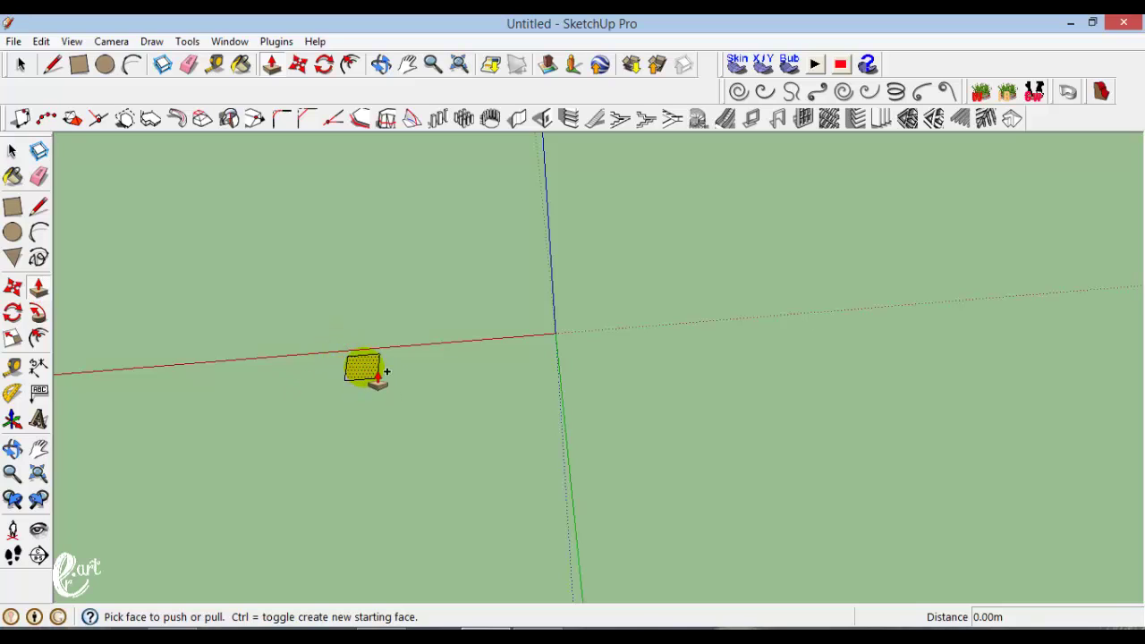
drag(379, 374, 327, 224)
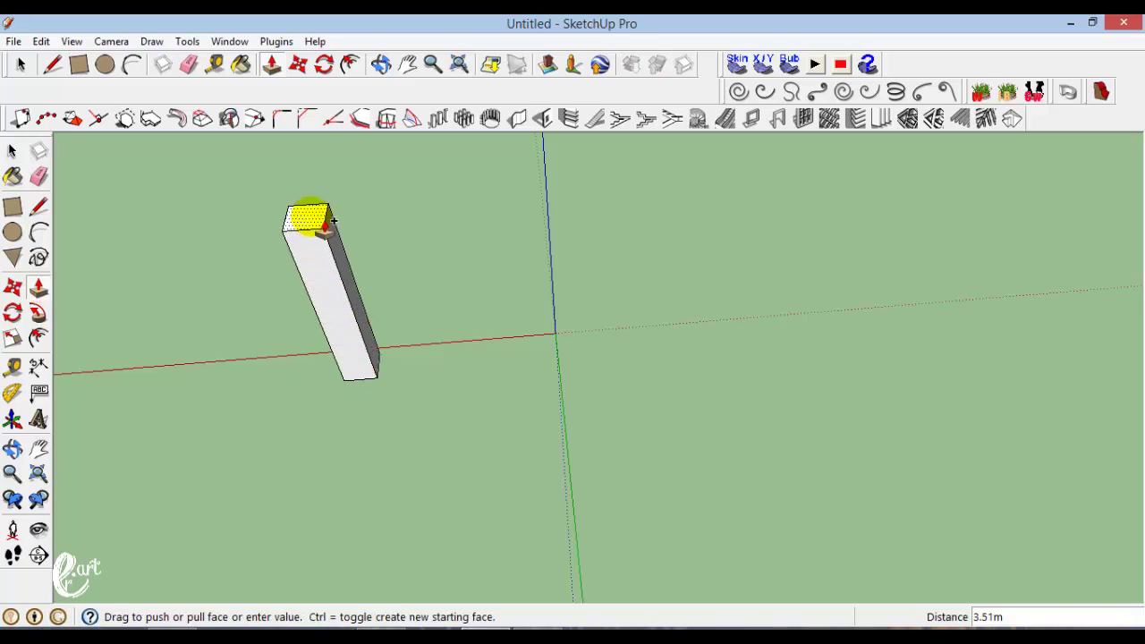
text(3)
key(Return)
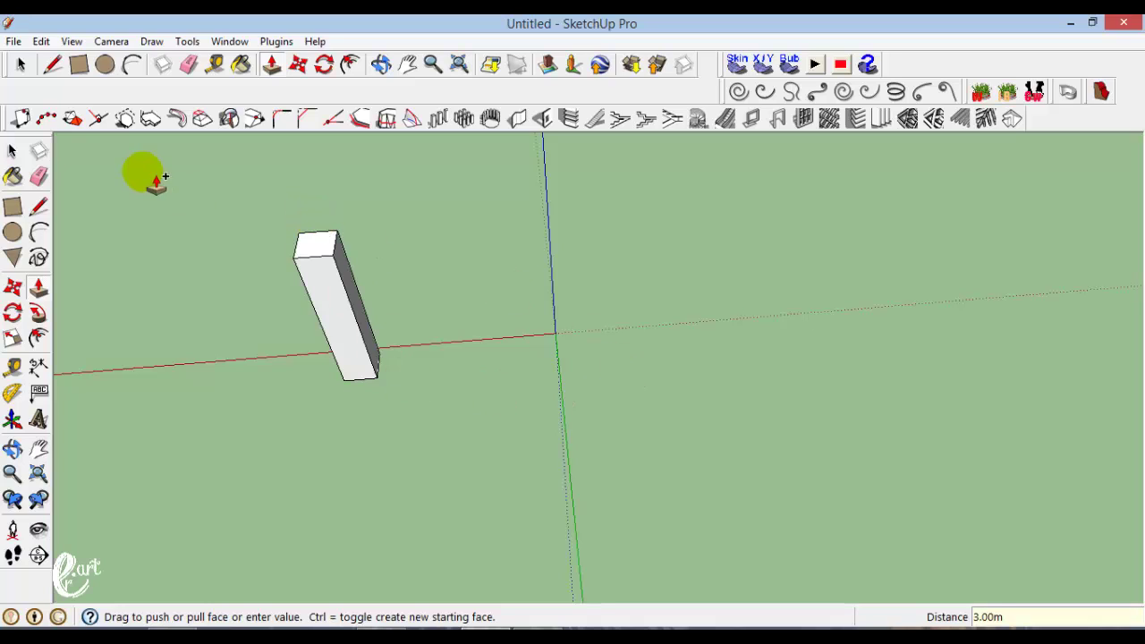
click(12, 150)
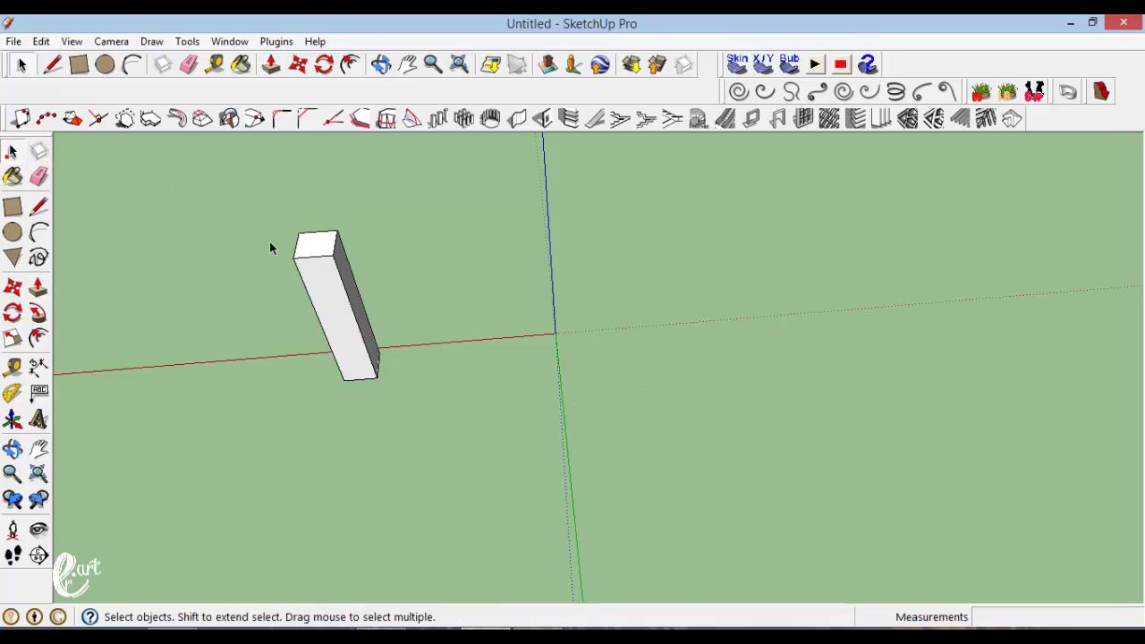
Select the entire box and make it a group with Make Group.
click(338, 310)
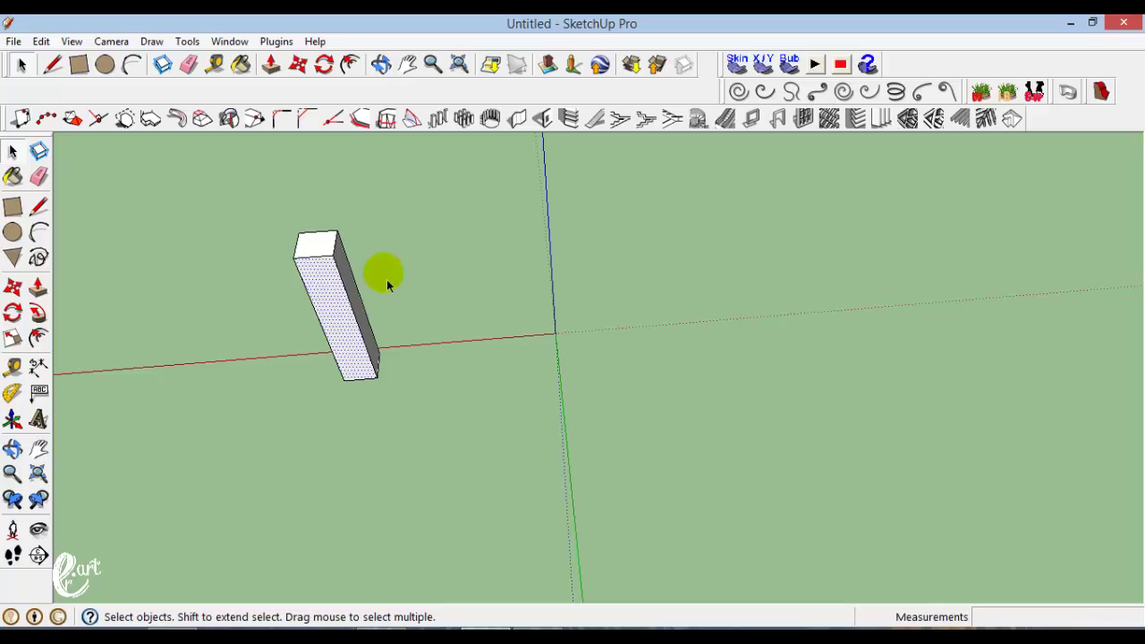
double_click(330, 322)
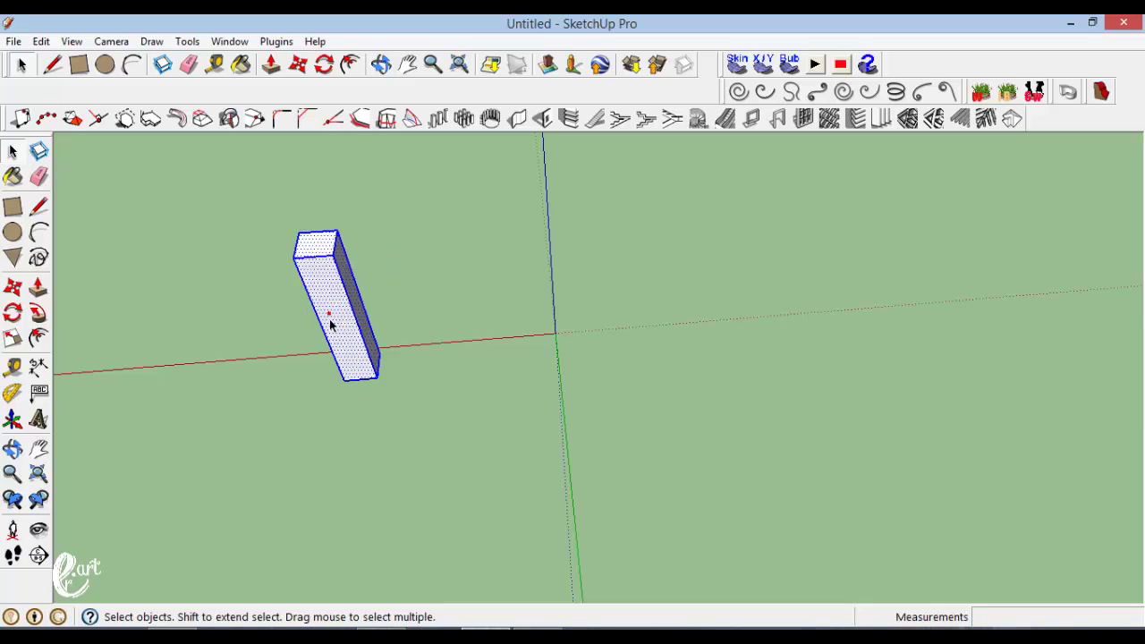
click(545, 167)
click(343, 308)
right_click(330, 302)
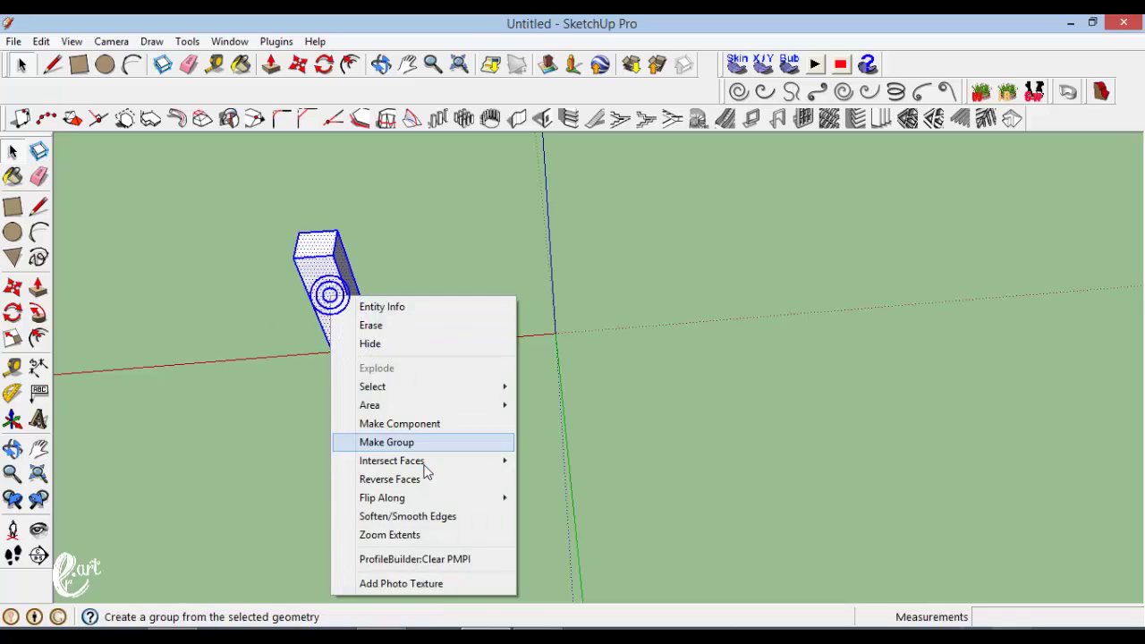
click(420, 442)
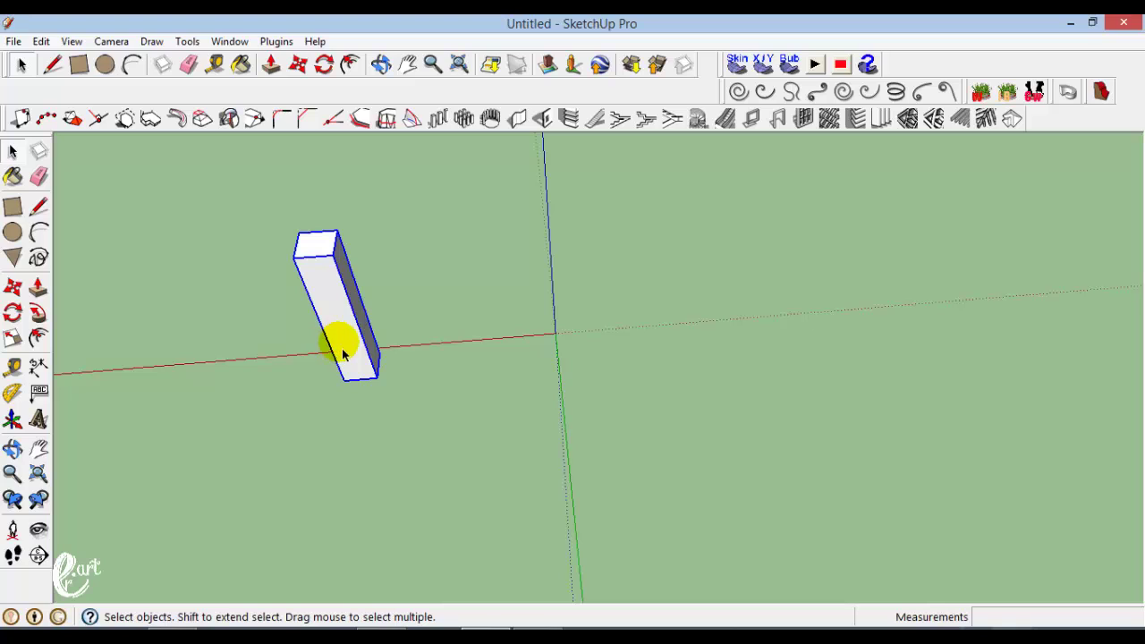
Pan the column up and right, then start a ground line near the green axis.
click(408, 63)
mouse_move(375, 348)
mouse_down()
mouse_move(506, 304)
mouse_move(584, 308)
mouse_up()
click(39, 206)
click(773, 438)
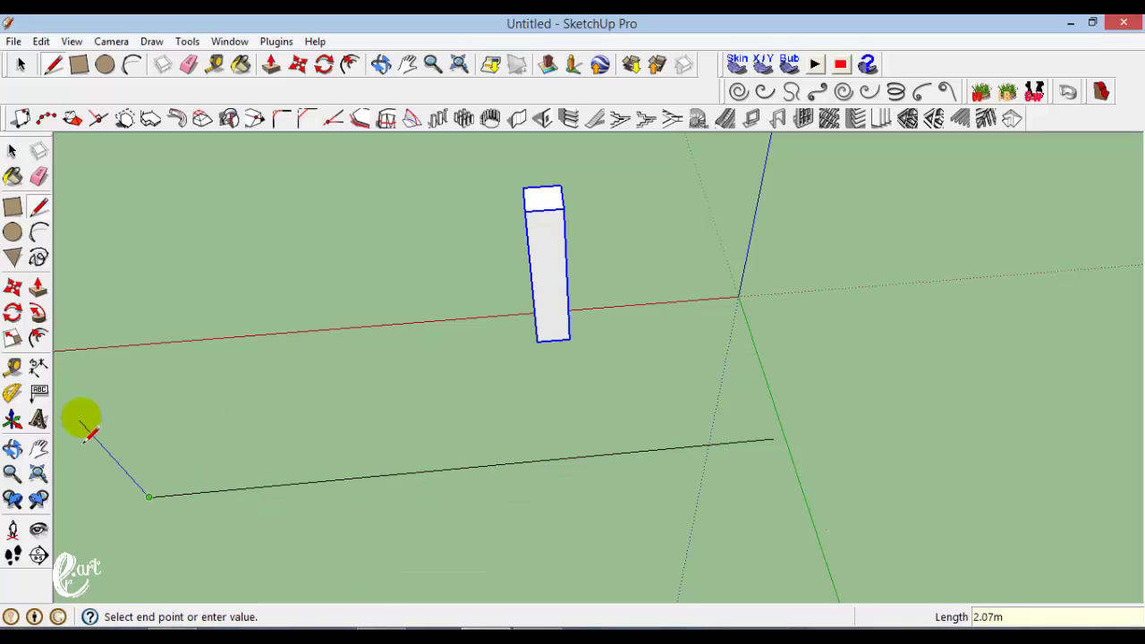
Finish the 10 m ground line, then measure it from its left endpoint with the Tape Measure.
click(12, 152)
click(12, 152)
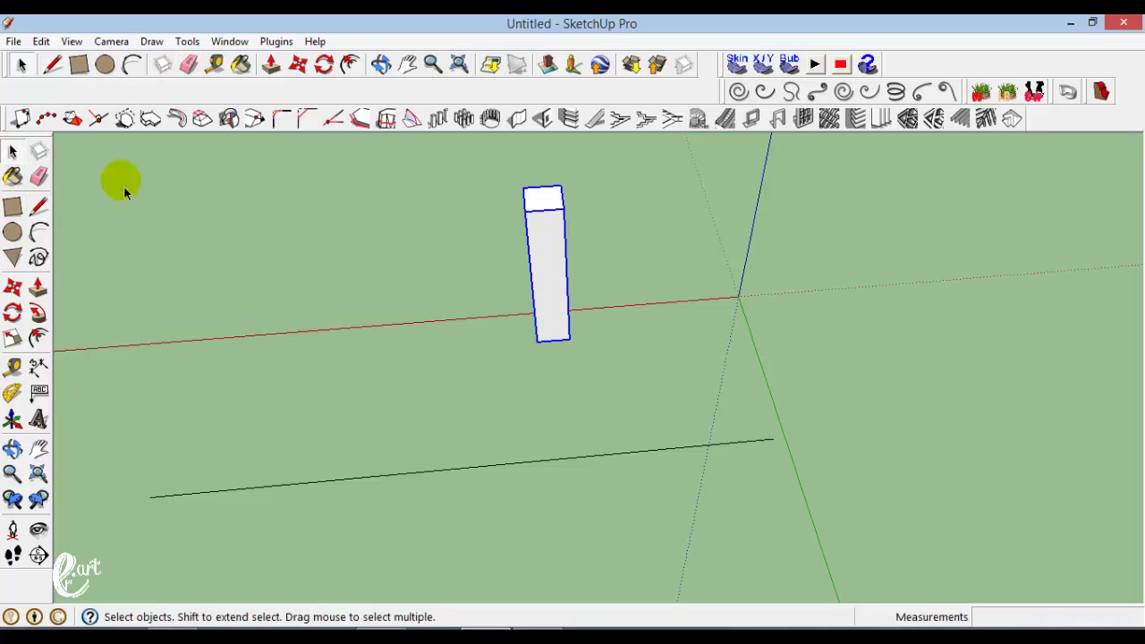
click(12, 367)
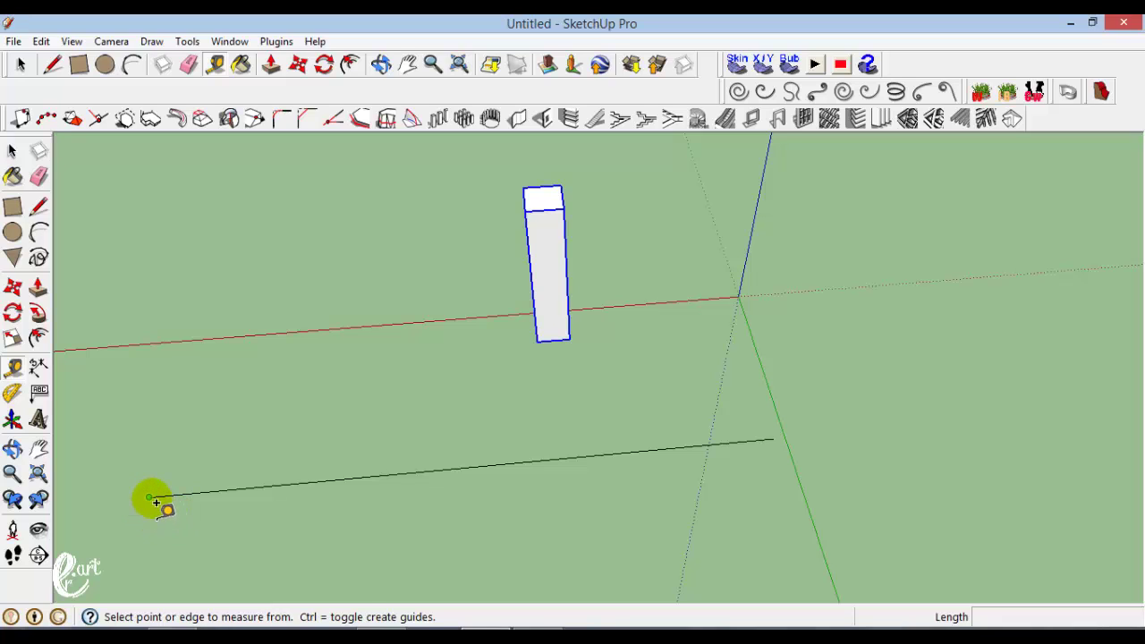
click(149, 498)
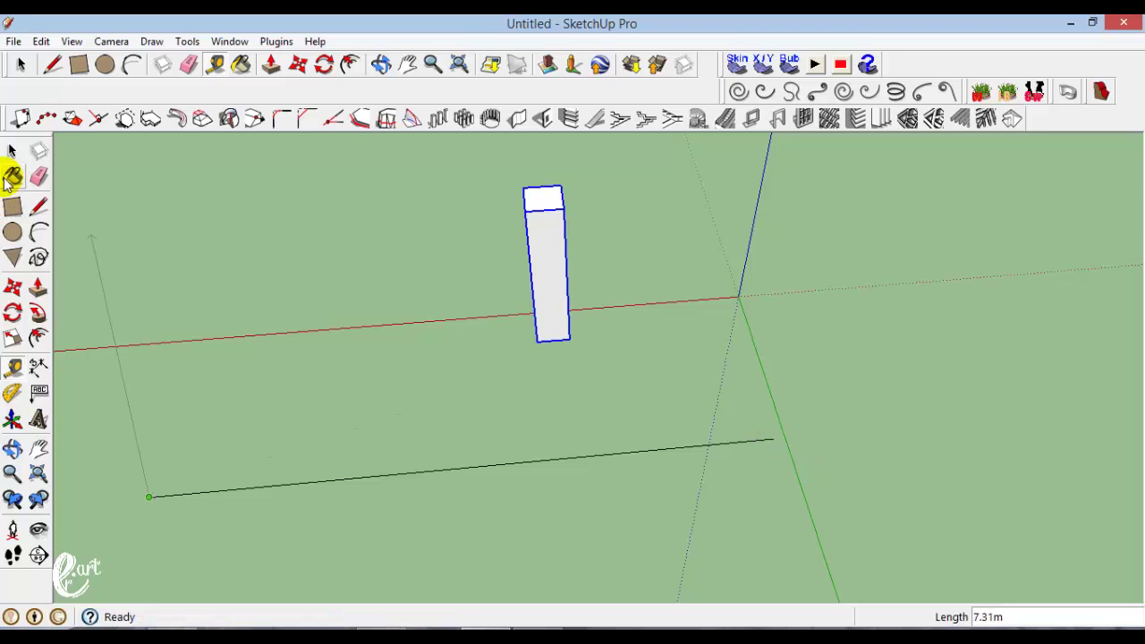
click(12, 152)
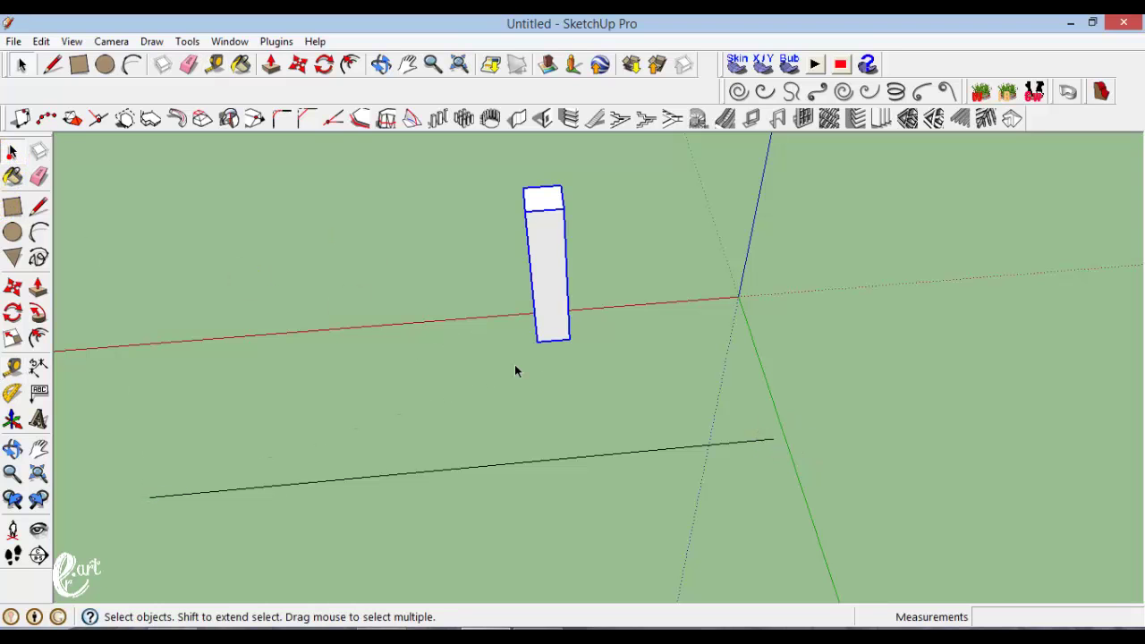
Reopen 1001bit Linear Array after an empty-selection warning, keeping 10 entities placed at both ends.
click(433, 119)
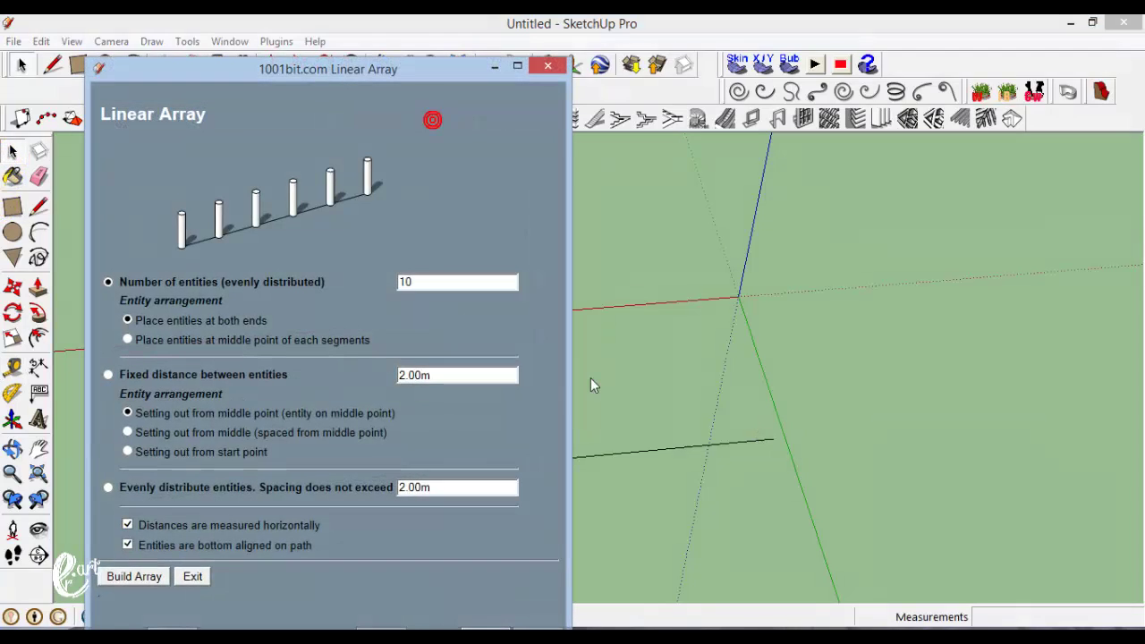
click(548, 67)
click(657, 232)
click(774, 259)
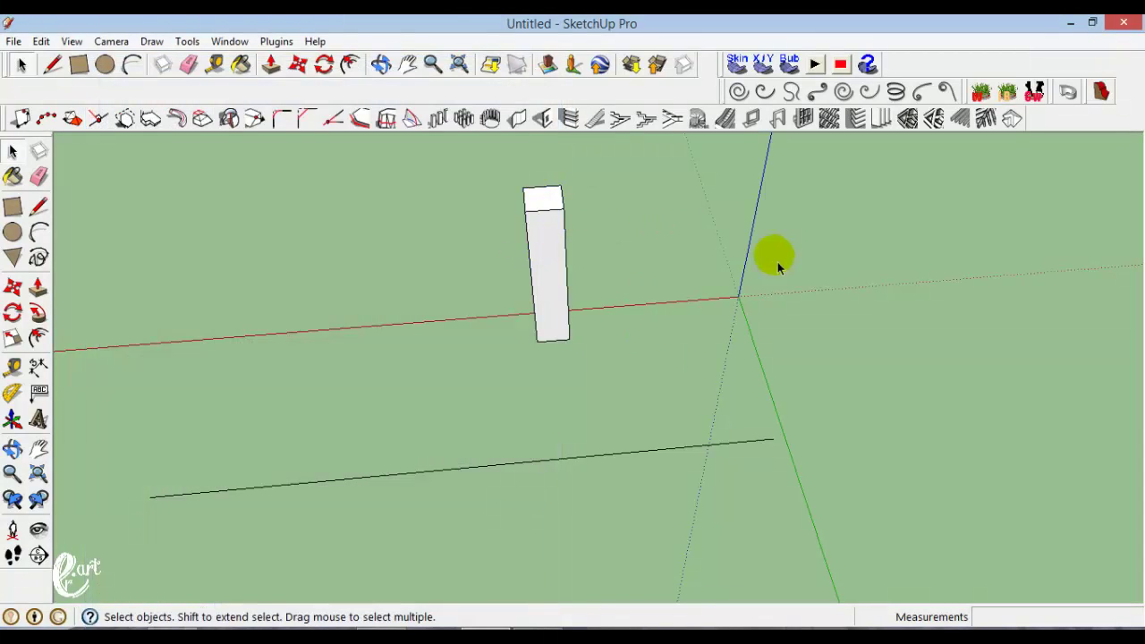
click(438, 119)
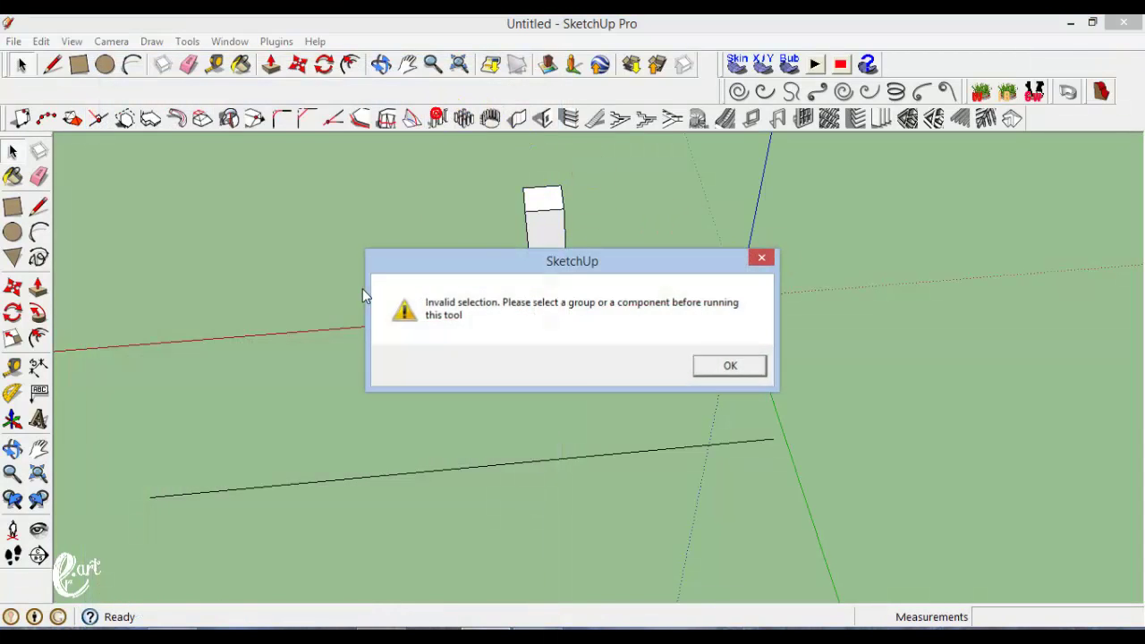
click(761, 257)
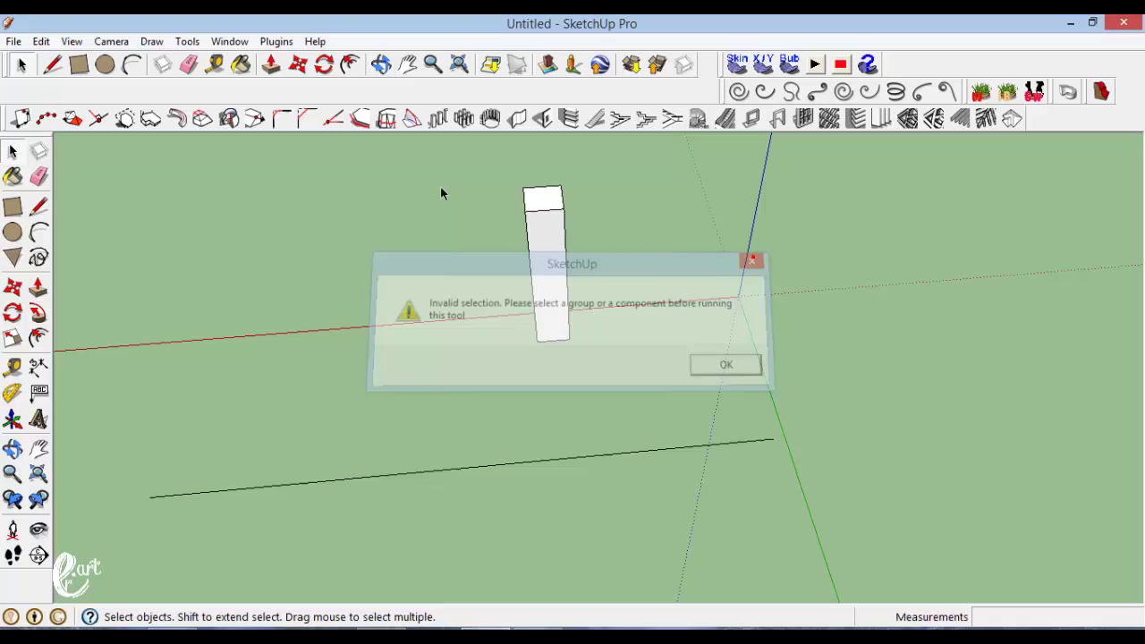
click(438, 119)
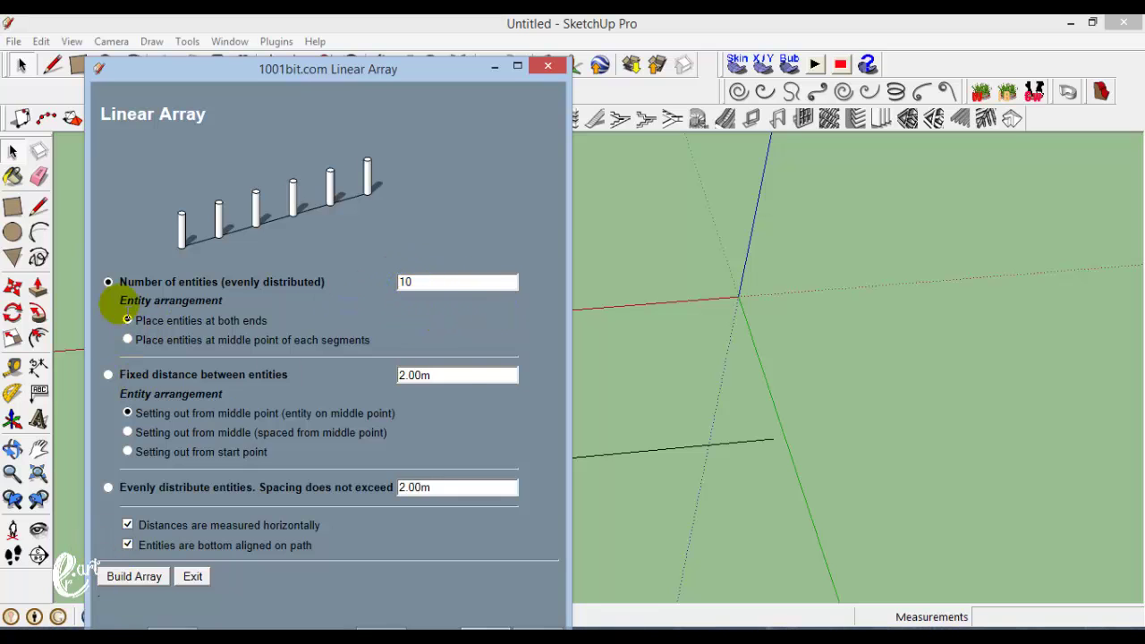
Build the 10-column array from the line's left end to its right end, then pan to view the row.
click(145, 577)
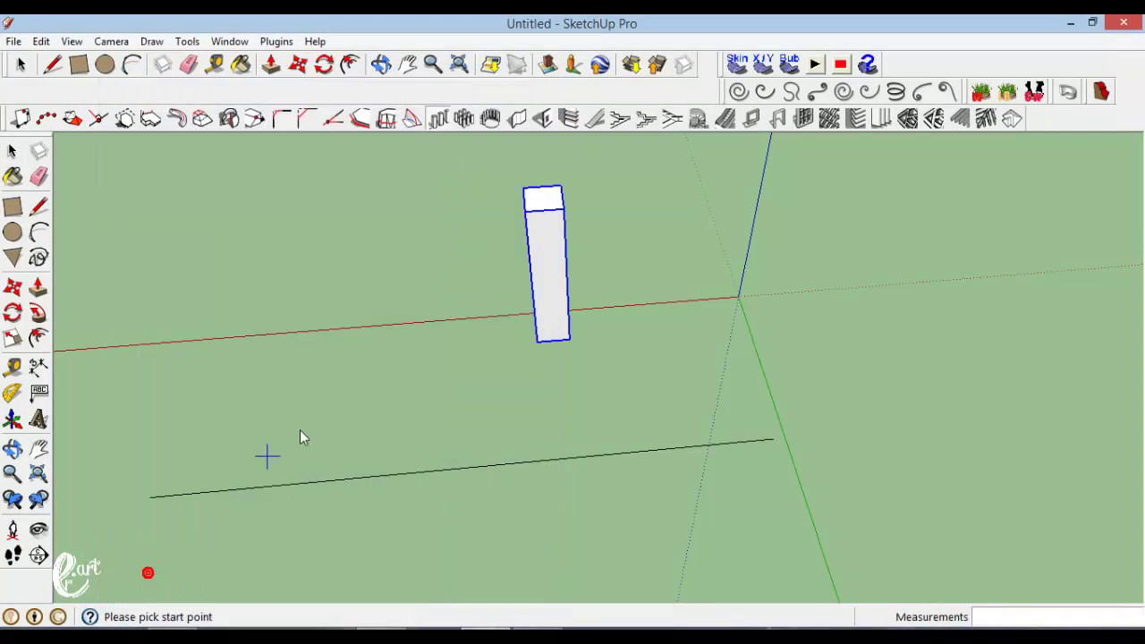
click(151, 495)
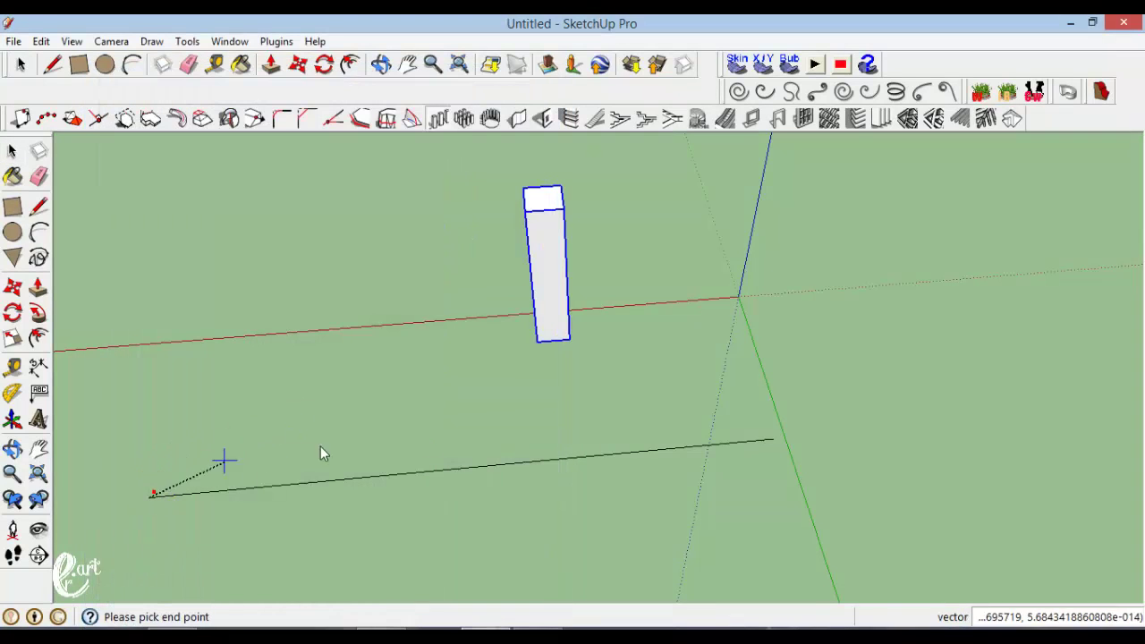
click(774, 440)
click(774, 437)
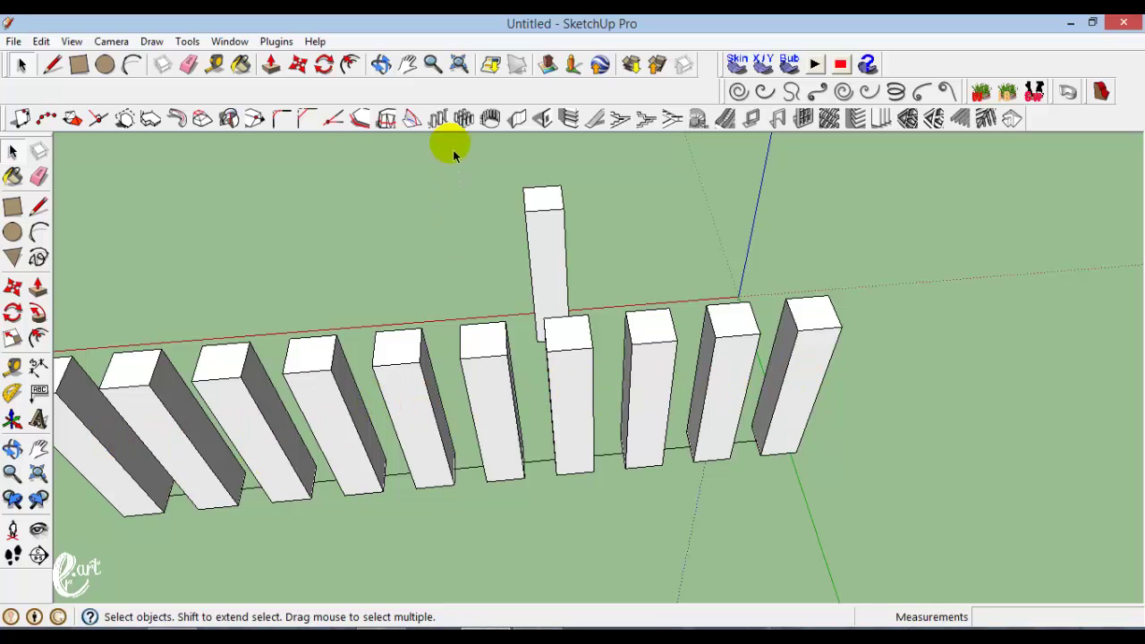
click(407, 65)
mouse_move(318, 229)
mouse_down()
mouse_move(588, 332)
mouse_move(485, 403)
mouse_move(669, 420)
mouse_up()
Undo the array and reselect the original column.
key(ctrl+z)
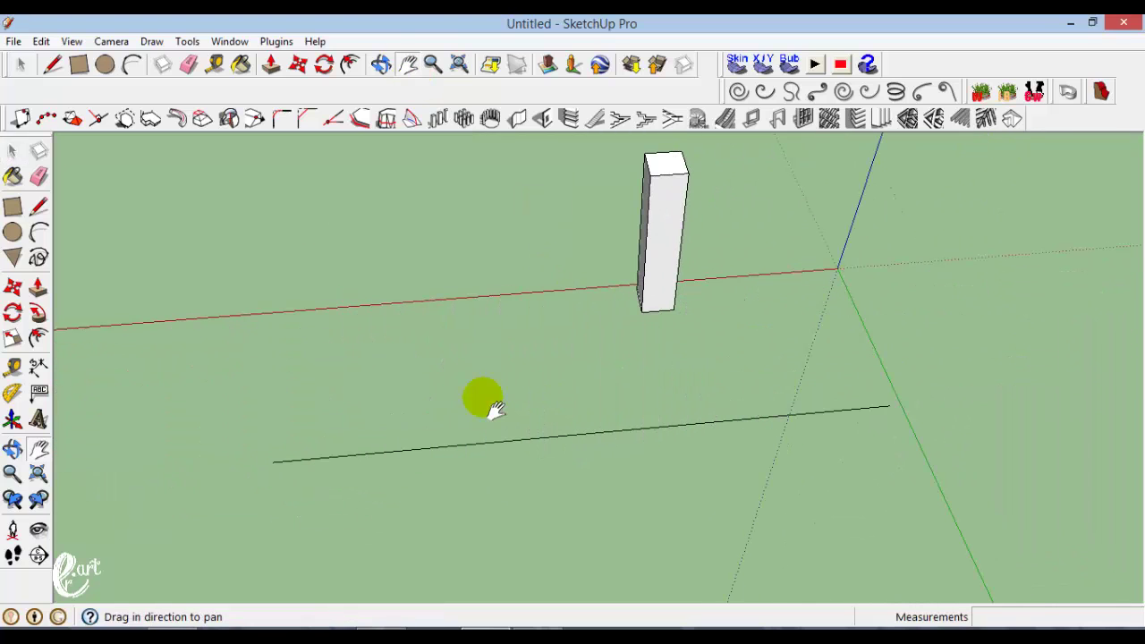
click(11, 152)
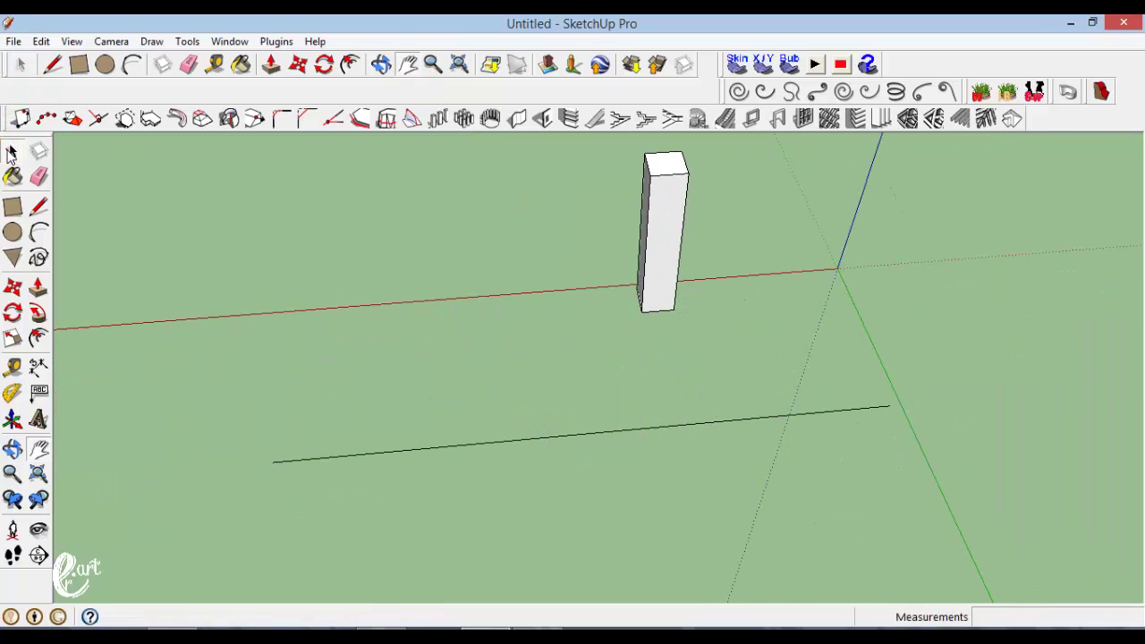
click(685, 261)
Set Linear Array to place entities at each segment's middle point, build it, and pick the line's start.
click(438, 118)
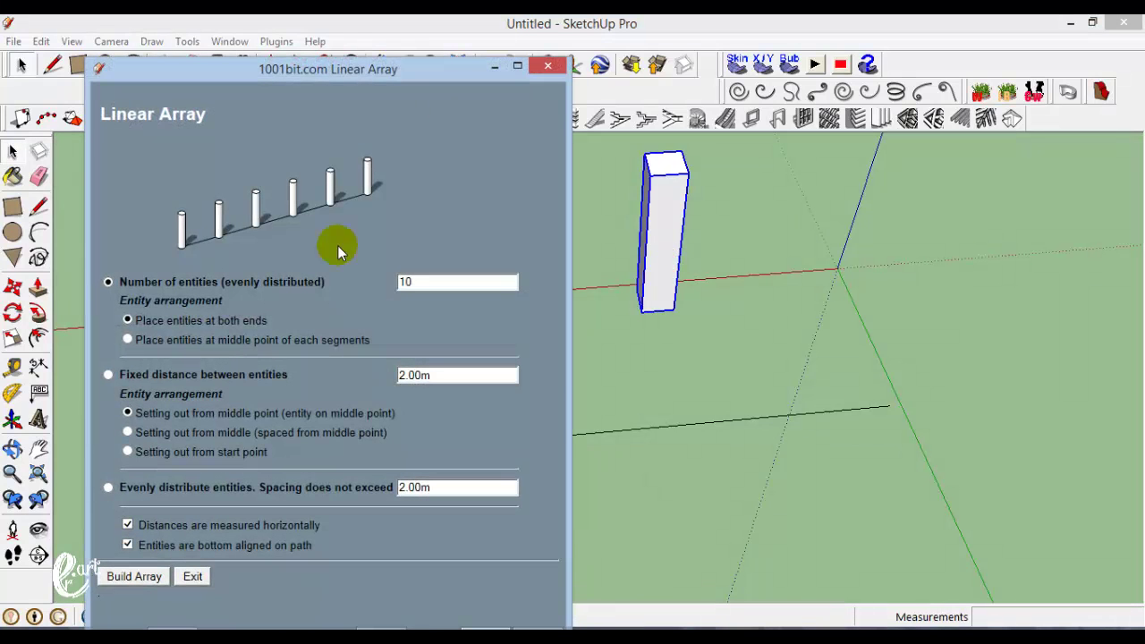
click(127, 340)
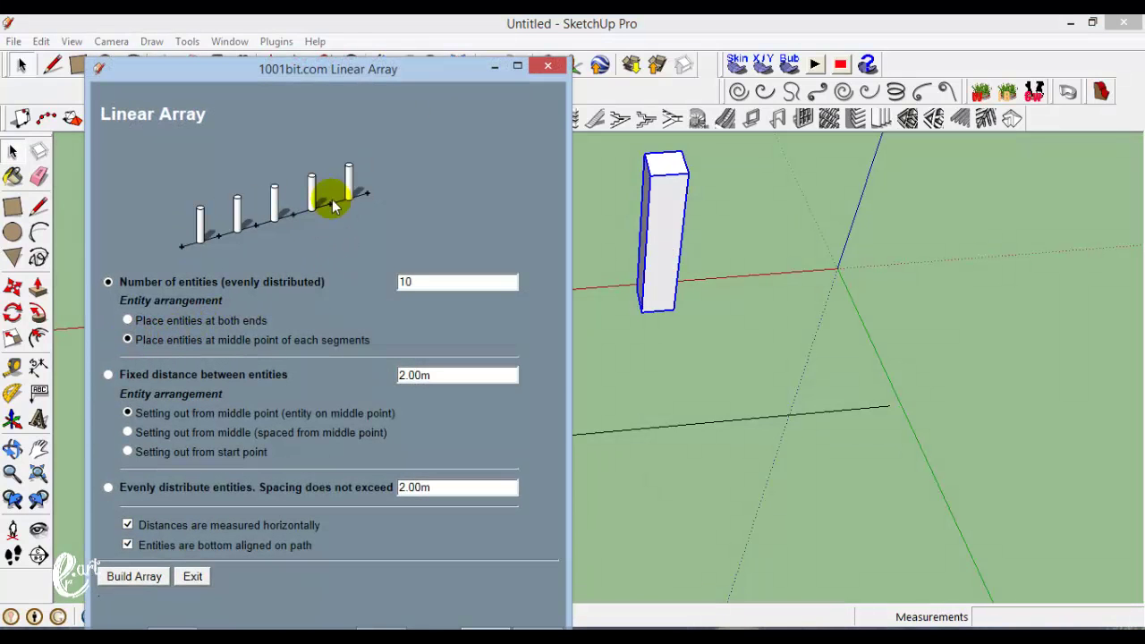
click(128, 320)
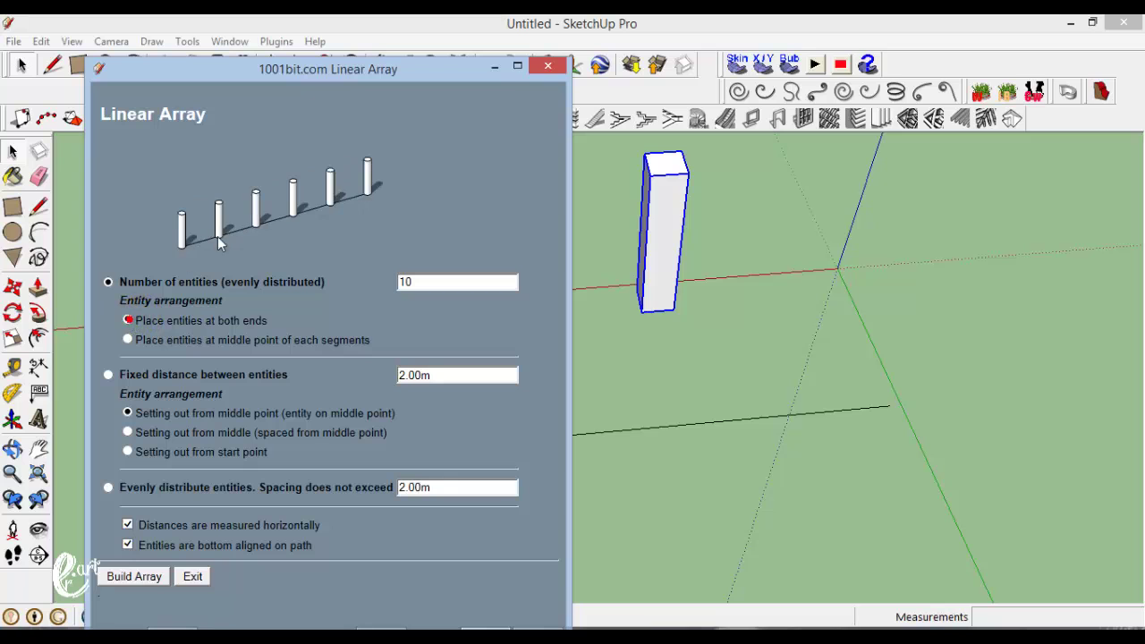
click(127, 340)
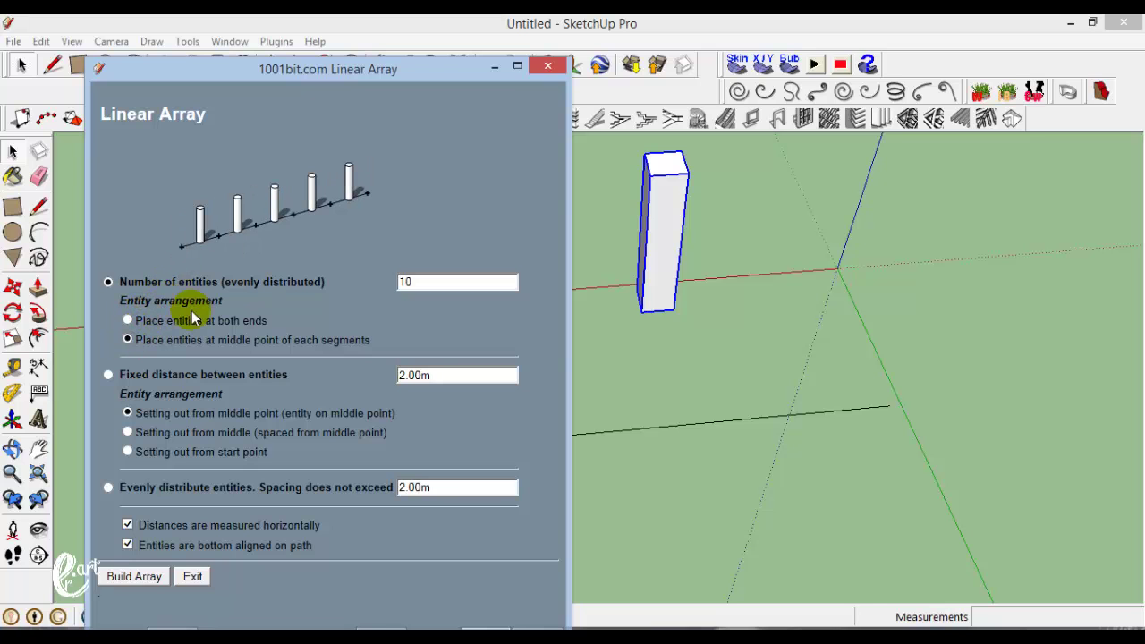
click(125, 576)
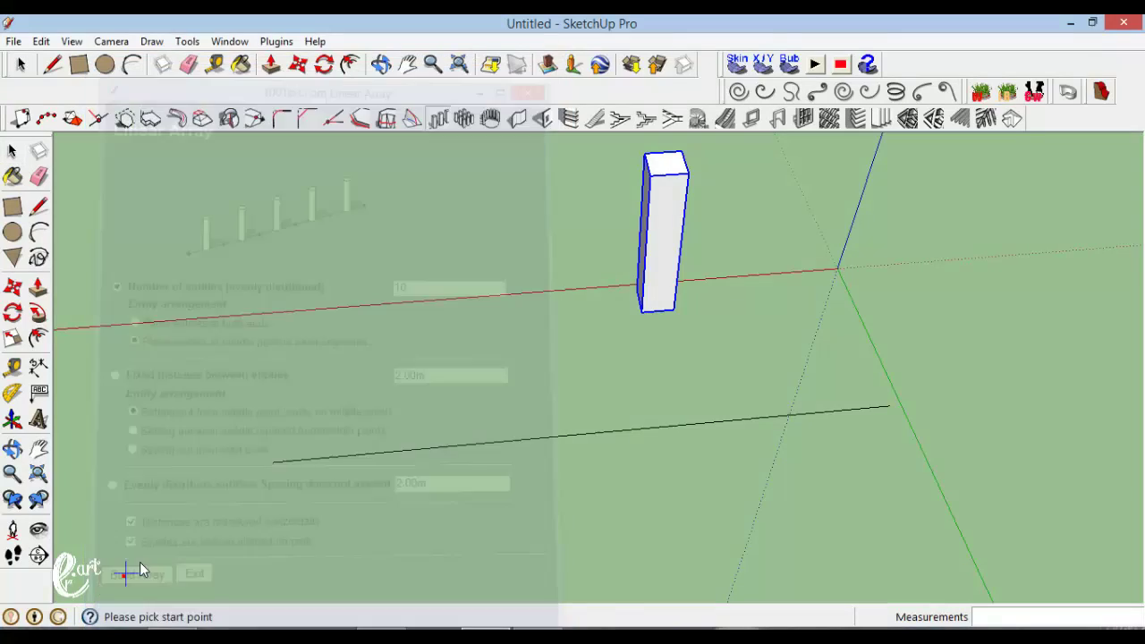
click(271, 463)
Pick the line's end to build the ten-column row, then orbit around it.
click(889, 408)
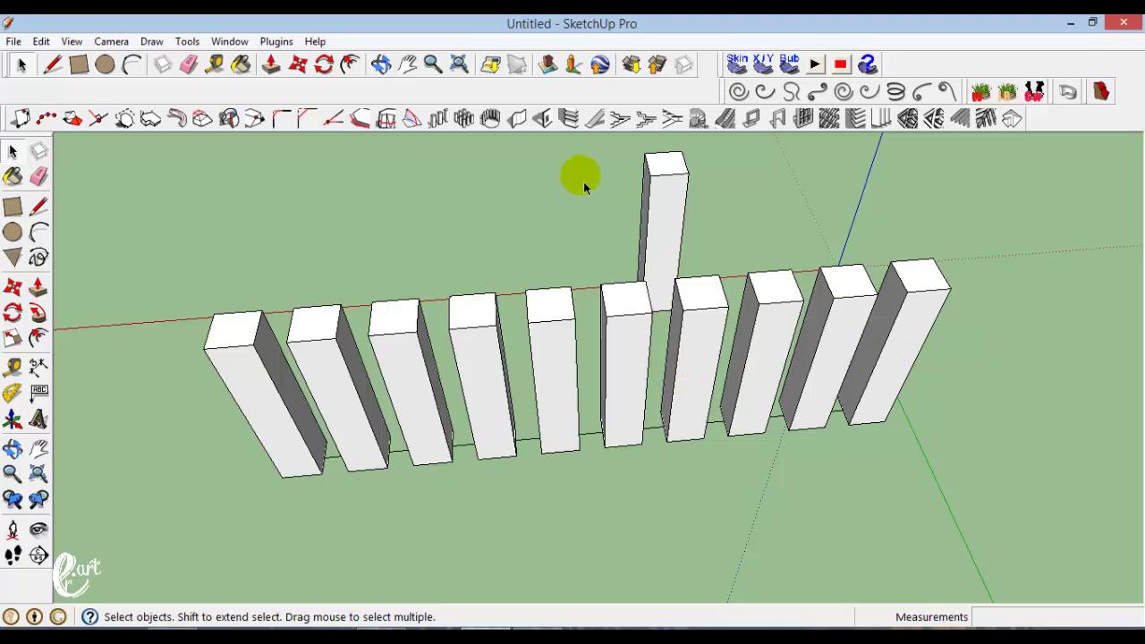
click(381, 64)
mouse_move(685, 338)
mouse_down()
mouse_move(497, 282)
mouse_move(366, 217)
mouse_move(459, 184)
mouse_move(800, 185)
mouse_up()
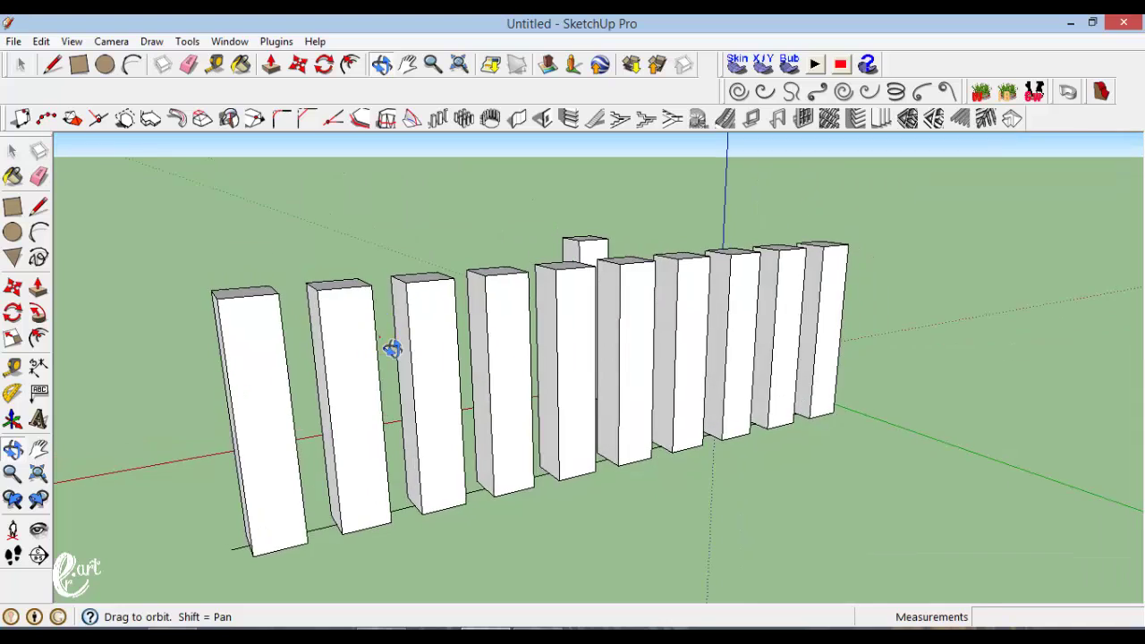
mouse_move(391, 349)
mouse_down()
mouse_move(529, 358)
mouse_move(268, 529)
mouse_up()
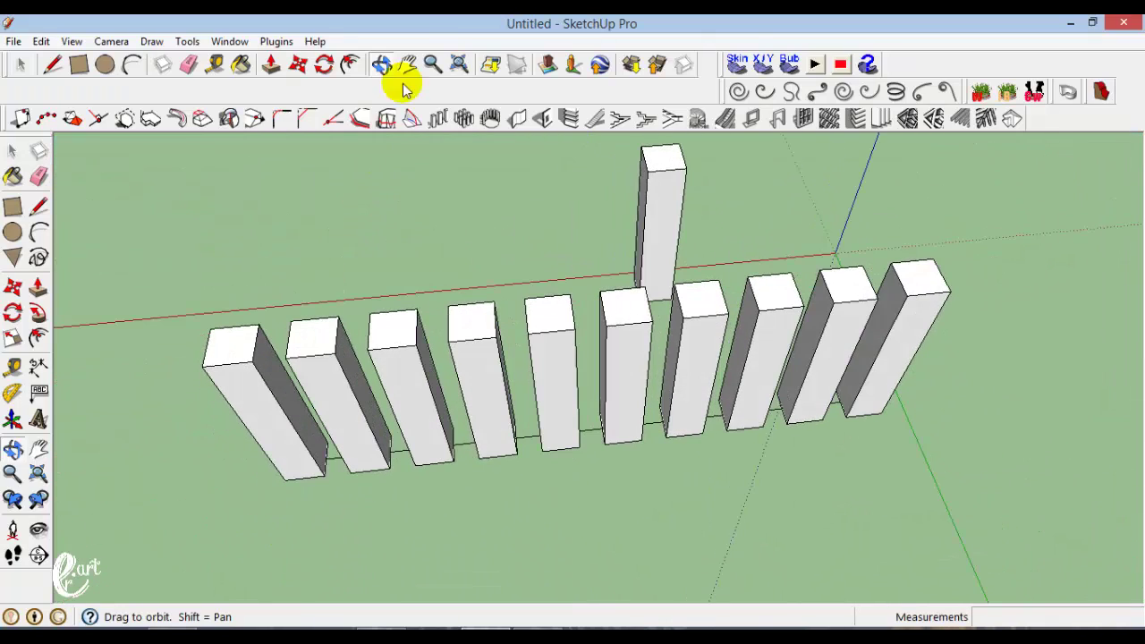
Pan to the open ground and start a new line in front of the columns.
click(407, 64)
drag(288, 459, 372, 225)
click(39, 206)
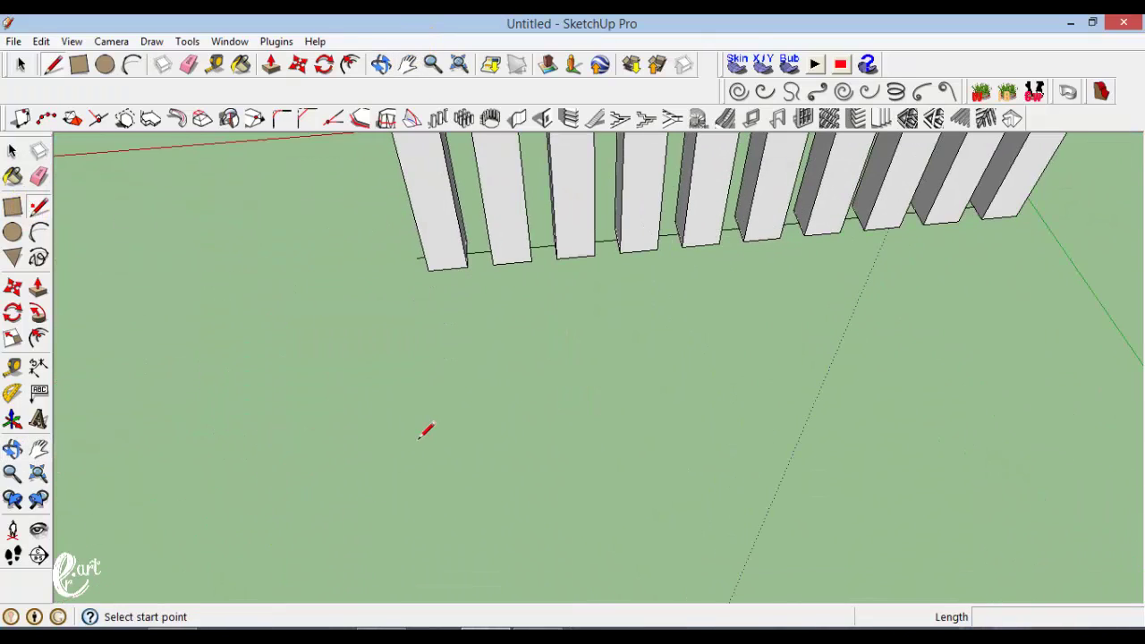
click(416, 412)
Finish the new line at length 10 and zoom out to see the model.
text(0)
key(Return)
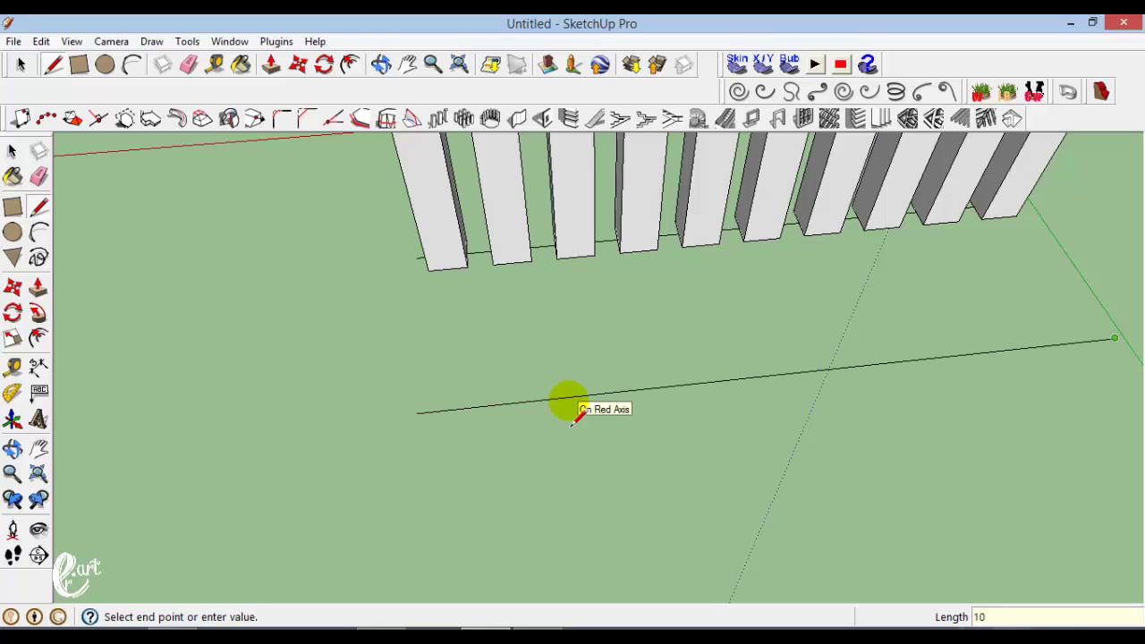
click(431, 64)
drag(439, 340, 439, 402)
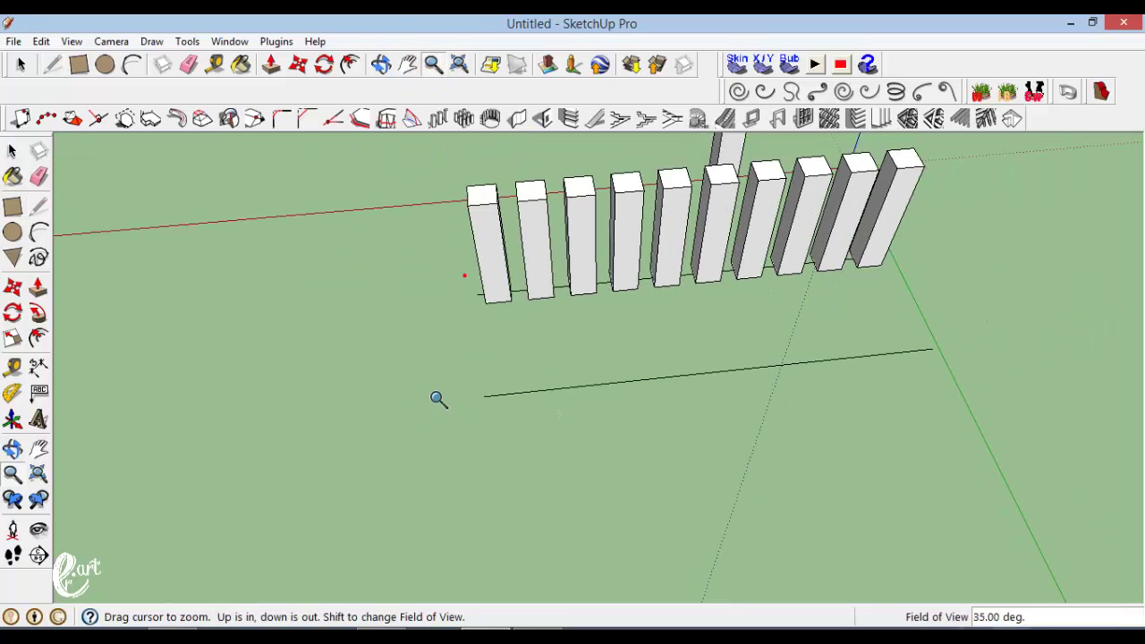
Array the column at both ends along the new line, from its left end to its right end.
click(20, 65)
click(694, 183)
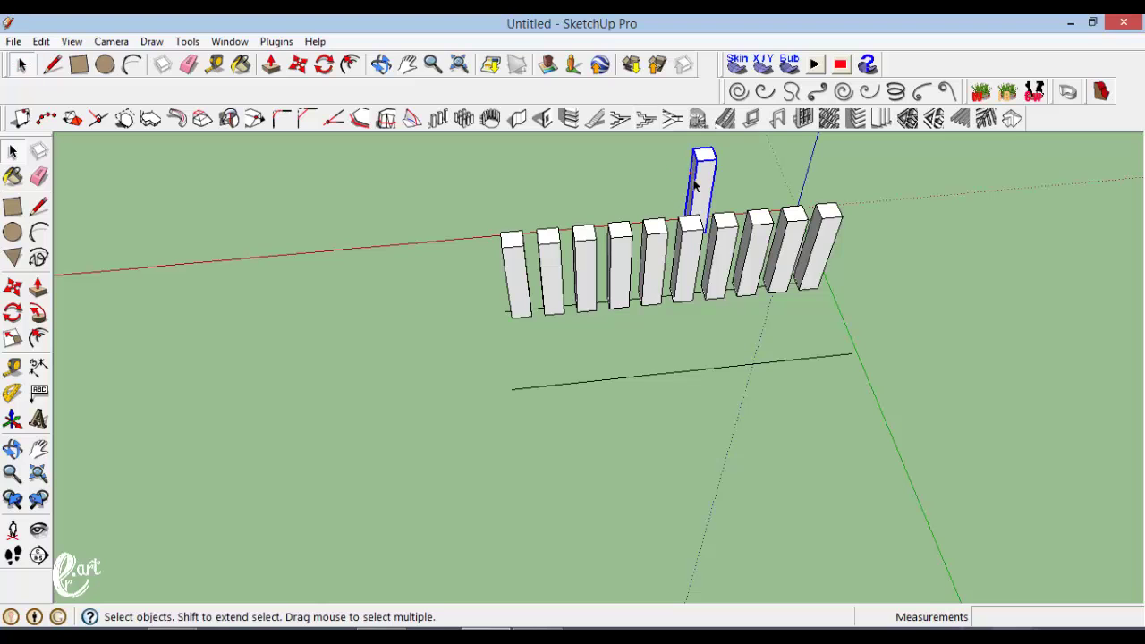
click(440, 119)
click(127, 320)
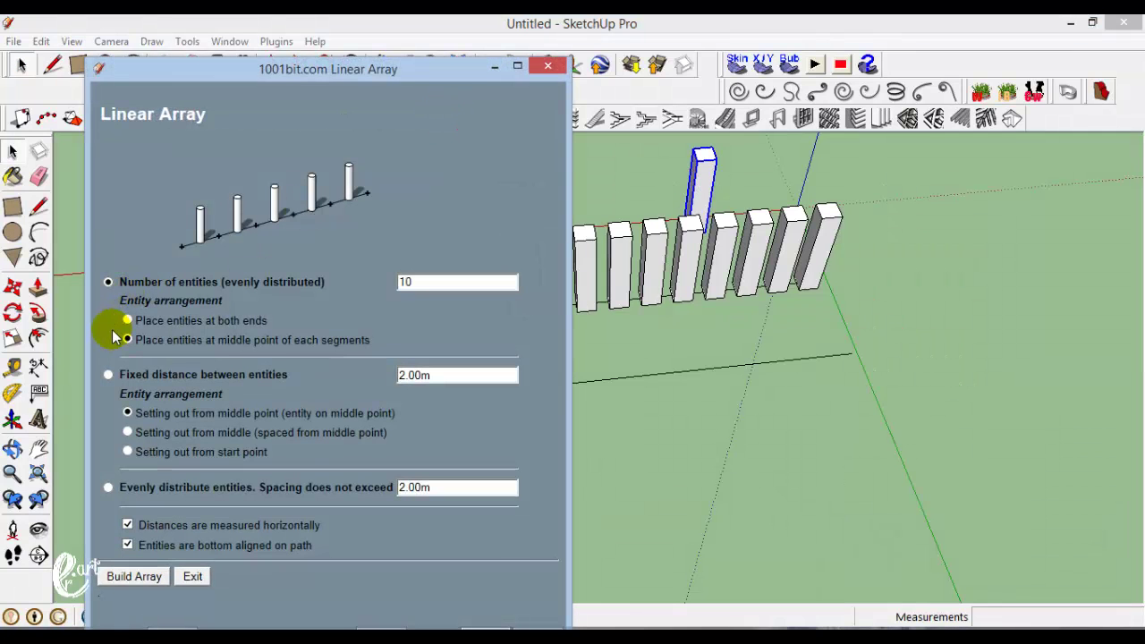
click(164, 574)
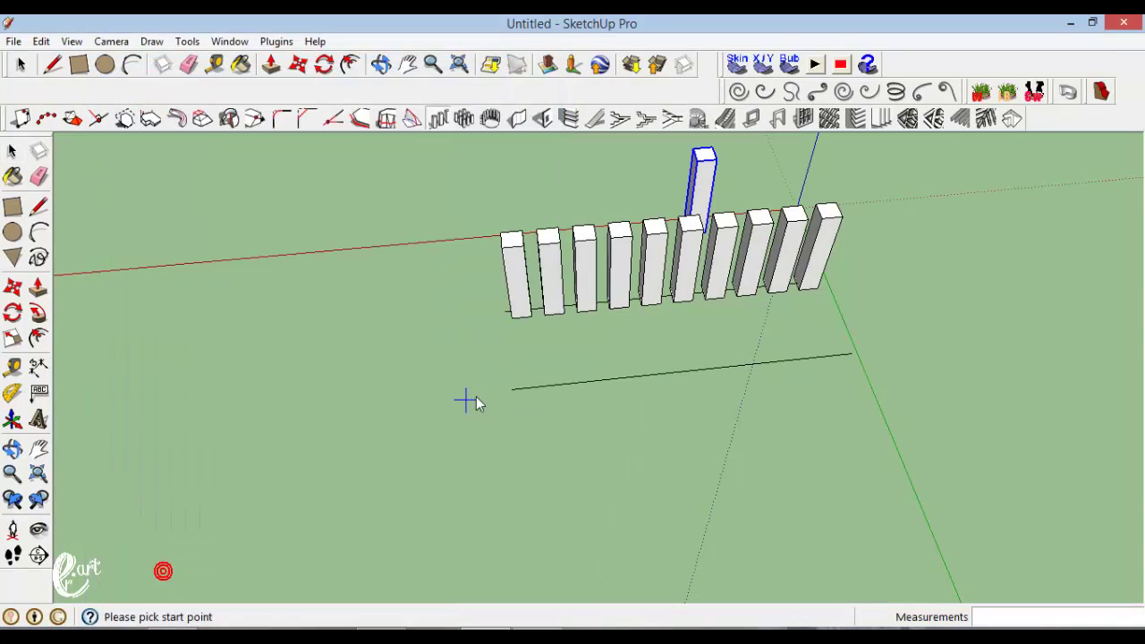
drag(515, 393, 851, 347)
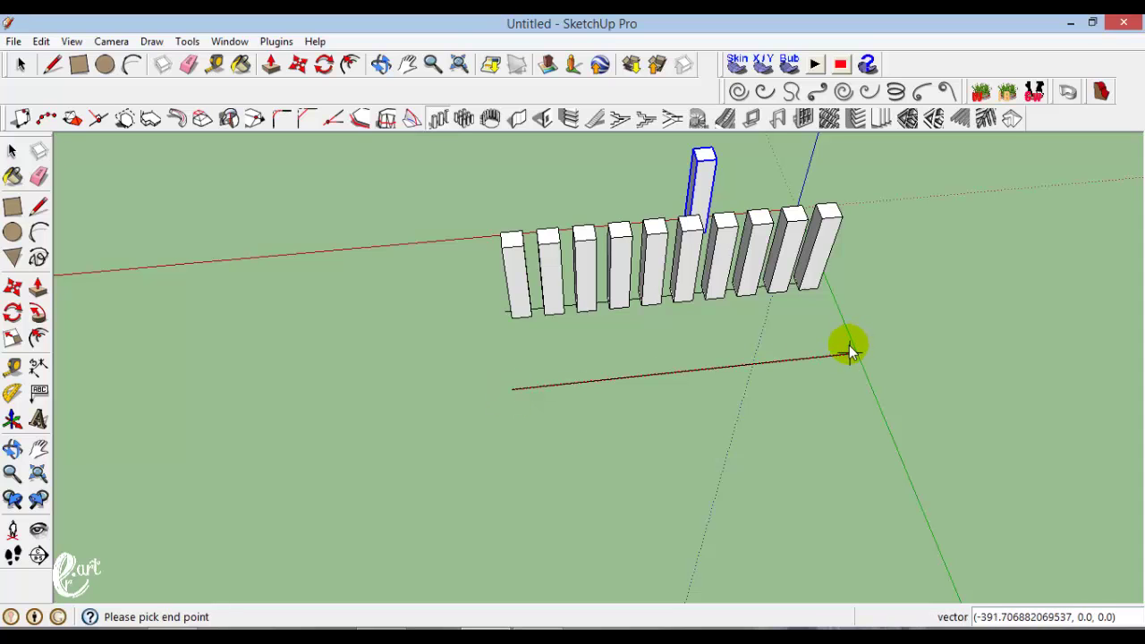
click(847, 351)
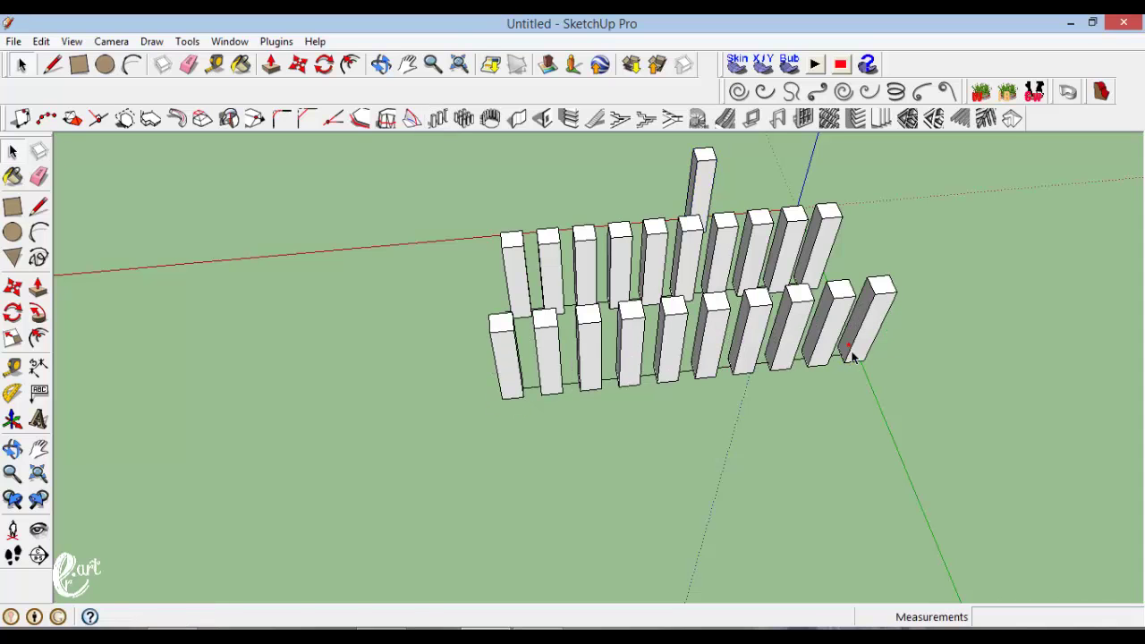
Orbit to inspect both rows, then undo back to the single column.
click(381, 65)
mouse_move(470, 319)
mouse_down()
mouse_move(803, 362)
mouse_move(447, 331)
mouse_up()
mouse_move(779, 524)
mouse_down()
mouse_move(419, 472)
mouse_move(248, 511)
mouse_move(723, 453)
mouse_up()
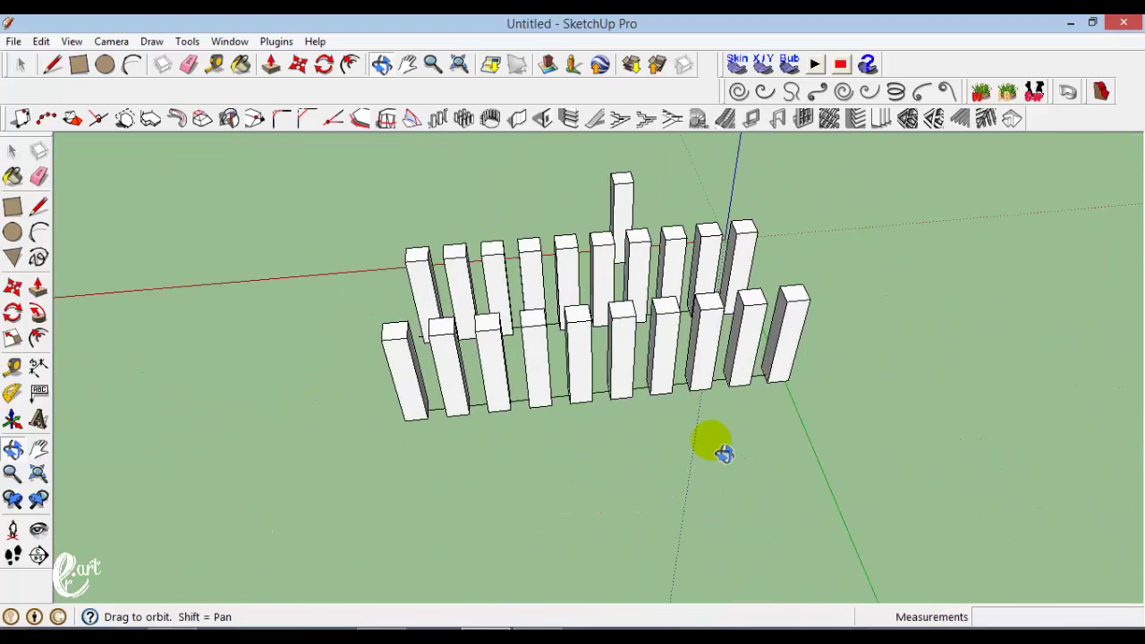
key(ctrl+z)
key(ctrl+z)
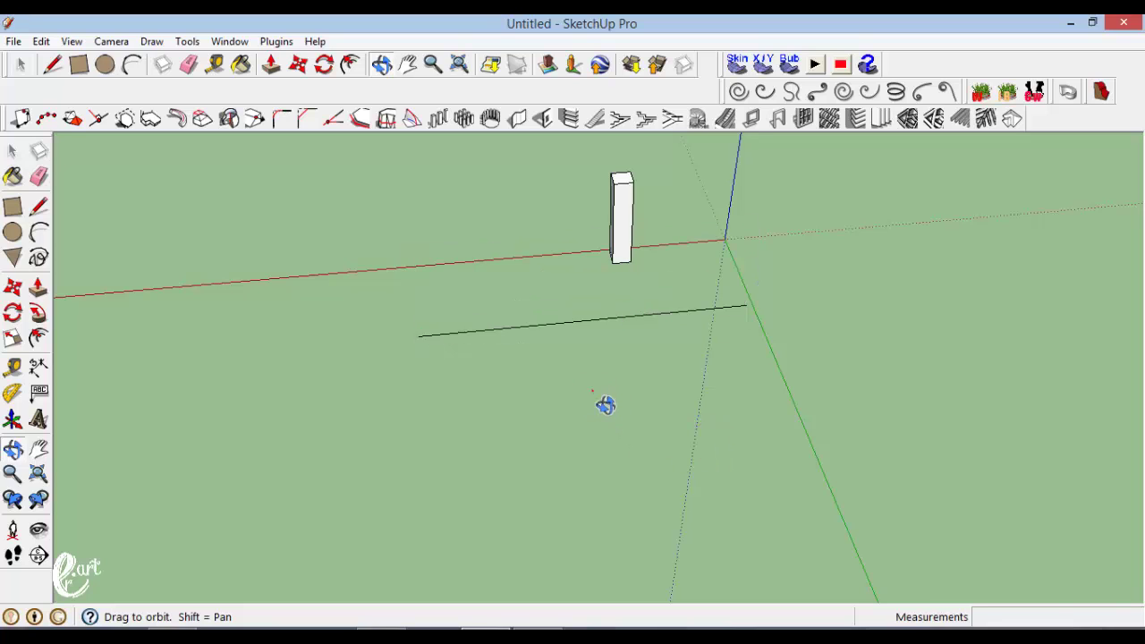
Frame the column and line, then set Linear Array to fixed distance set out from the middle point.
click(407, 64)
mouse_move(564, 265)
mouse_down()
mouse_move(531, 287)
mouse_move(575, 402)
mouse_move(557, 290)
mouse_up()
click(433, 64)
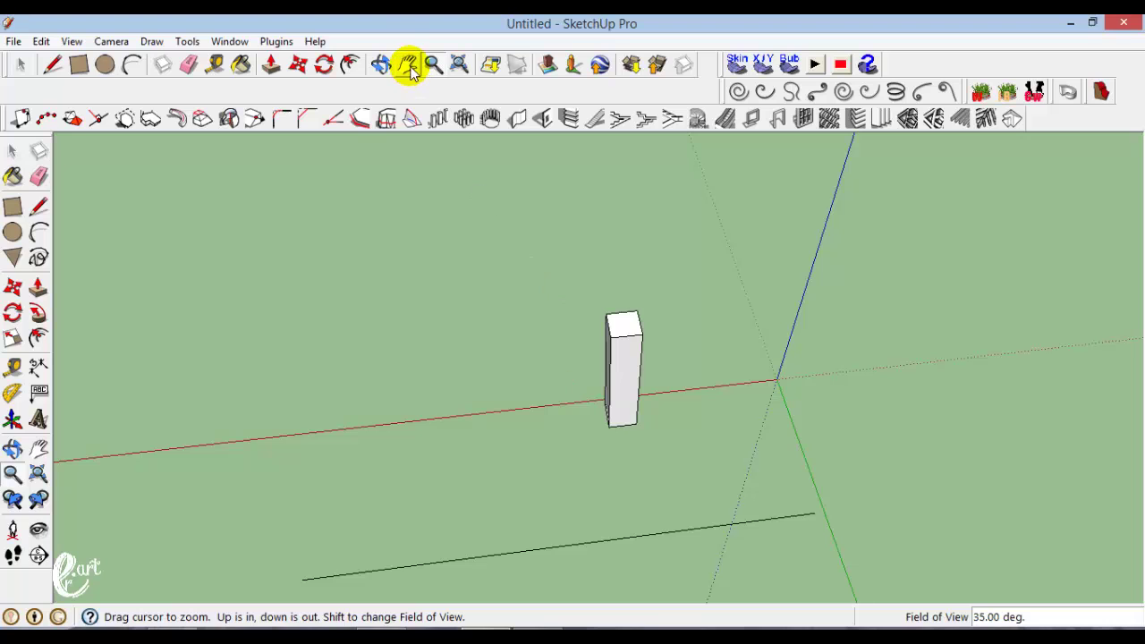
click(408, 65)
drag(536, 398, 486, 266)
click(31, 152)
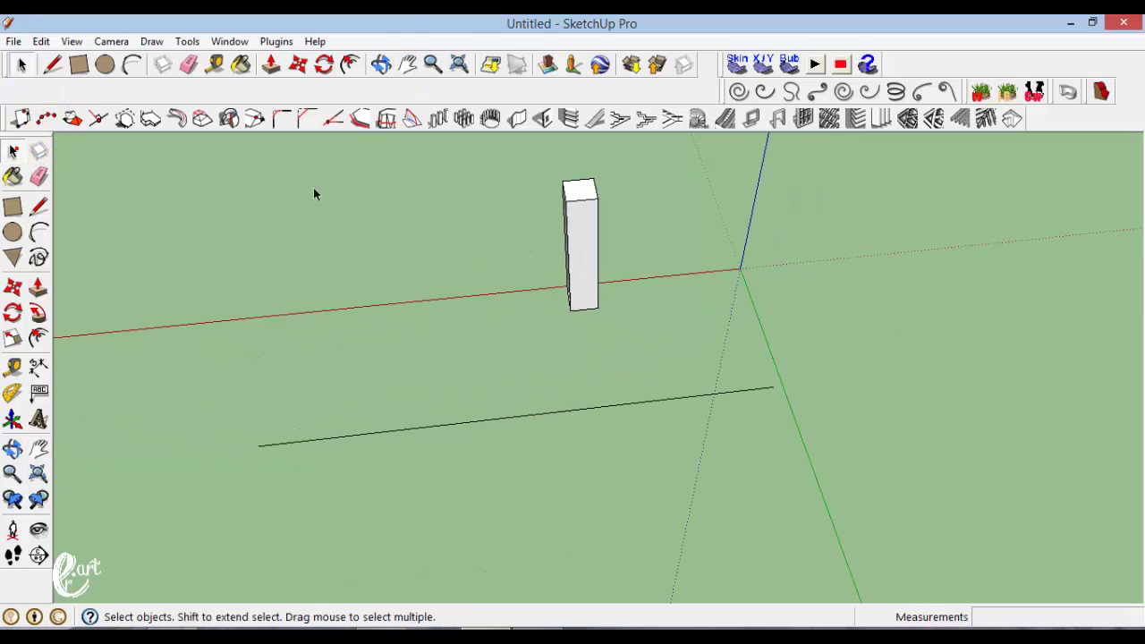
click(438, 120)
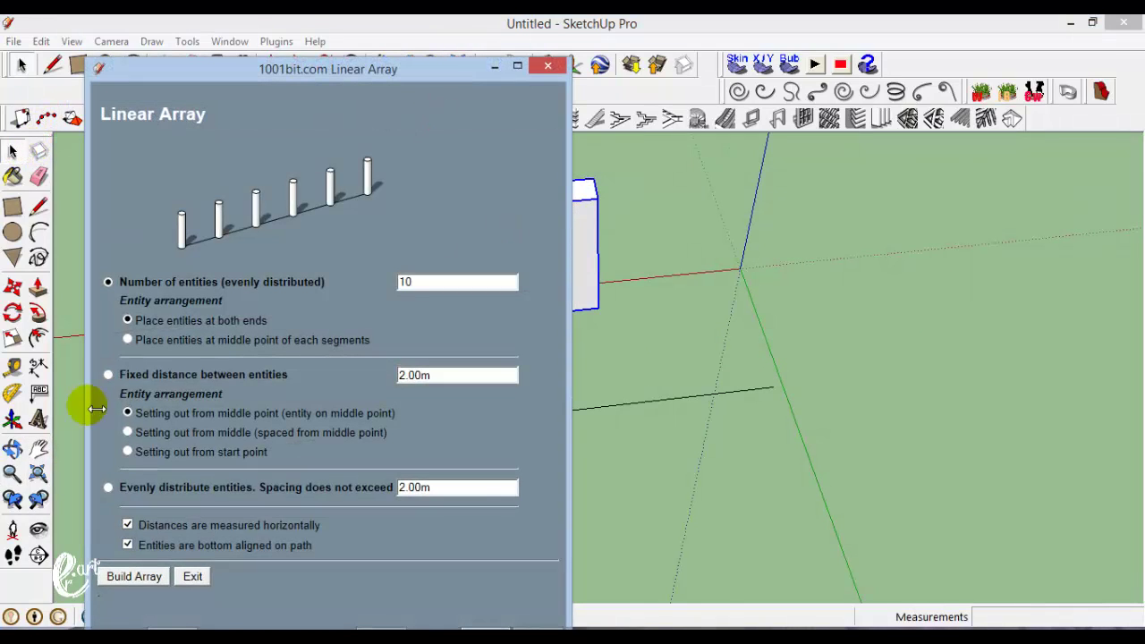
click(107, 376)
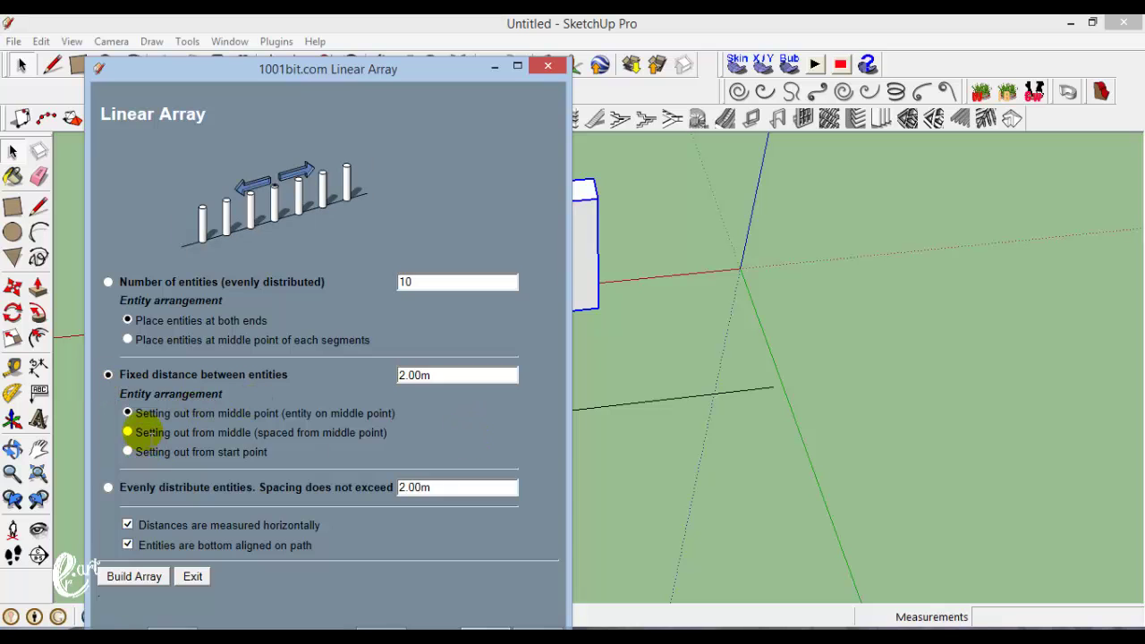
click(127, 432)
click(128, 452)
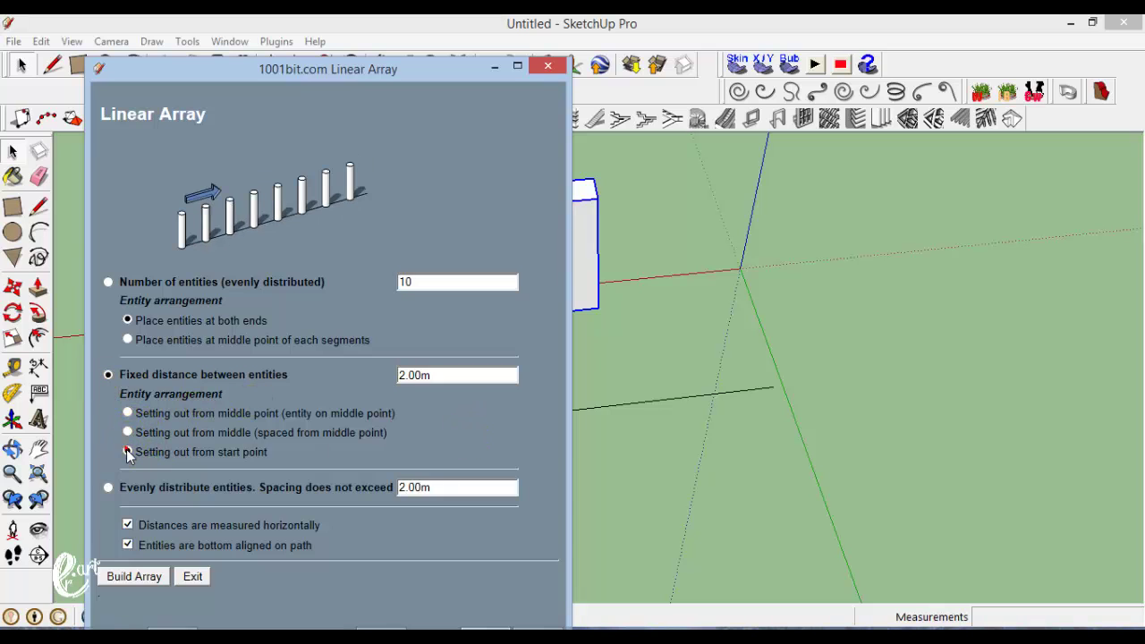
click(127, 414)
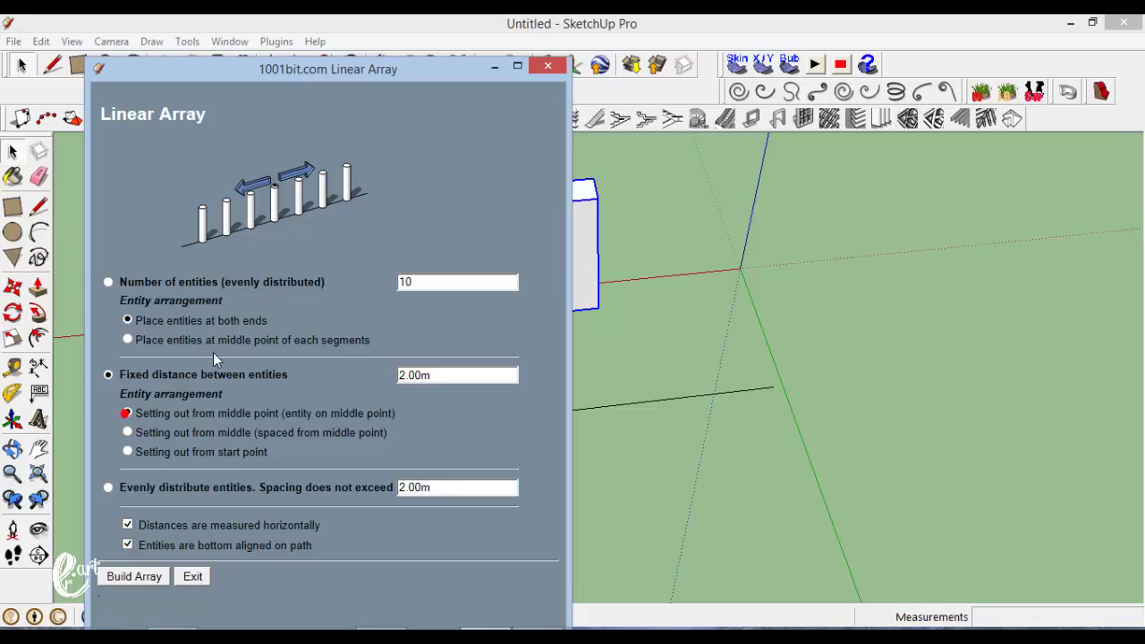
Use 1.00m spacing and build the eleven-column row from the line's start to end.
double_click(450, 373)
text(1)
click(143, 576)
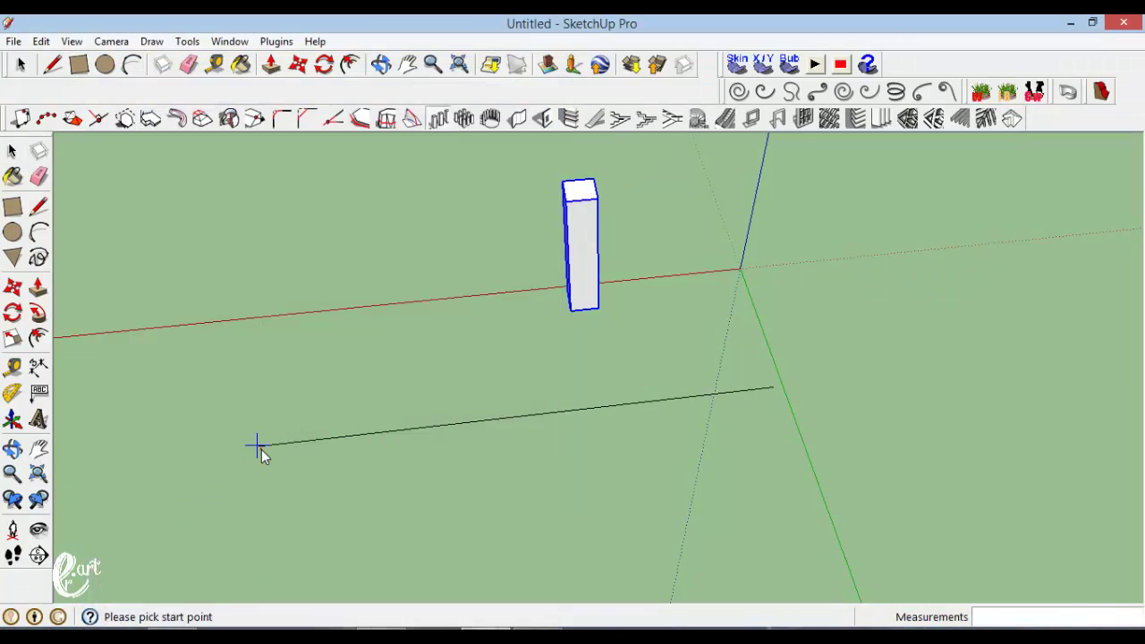
click(261, 448)
click(775, 384)
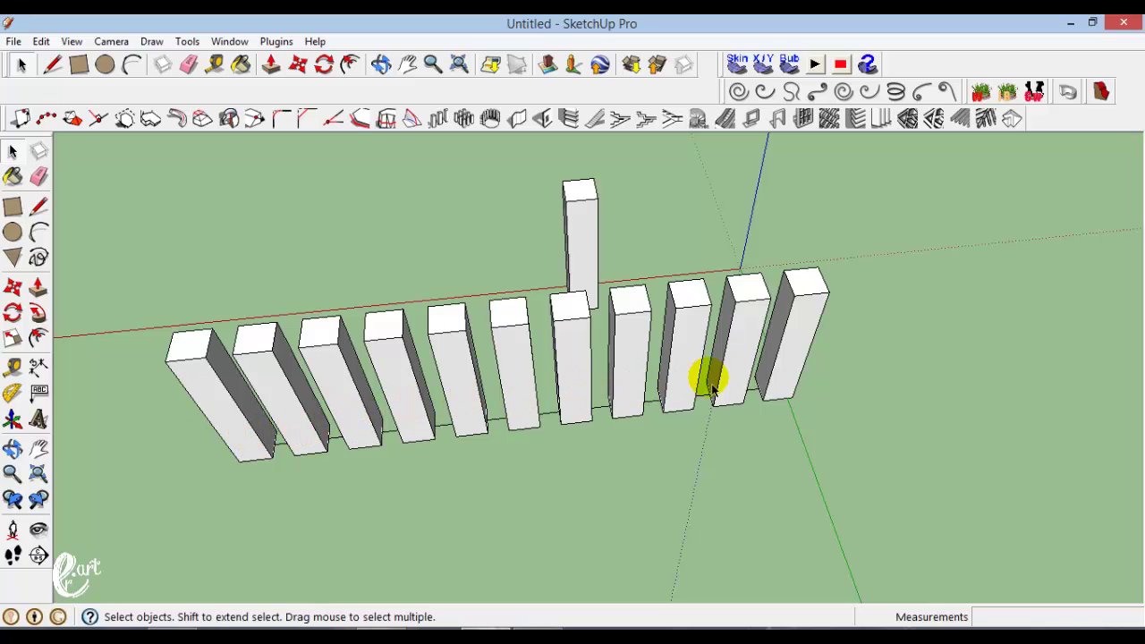
Orbit along the row and start a new line in front of the columns.
click(380, 65)
mouse_move(362, 333)
mouse_down()
mouse_move(349, 356)
mouse_move(529, 271)
mouse_move(263, 417)
mouse_move(378, 173)
mouse_up()
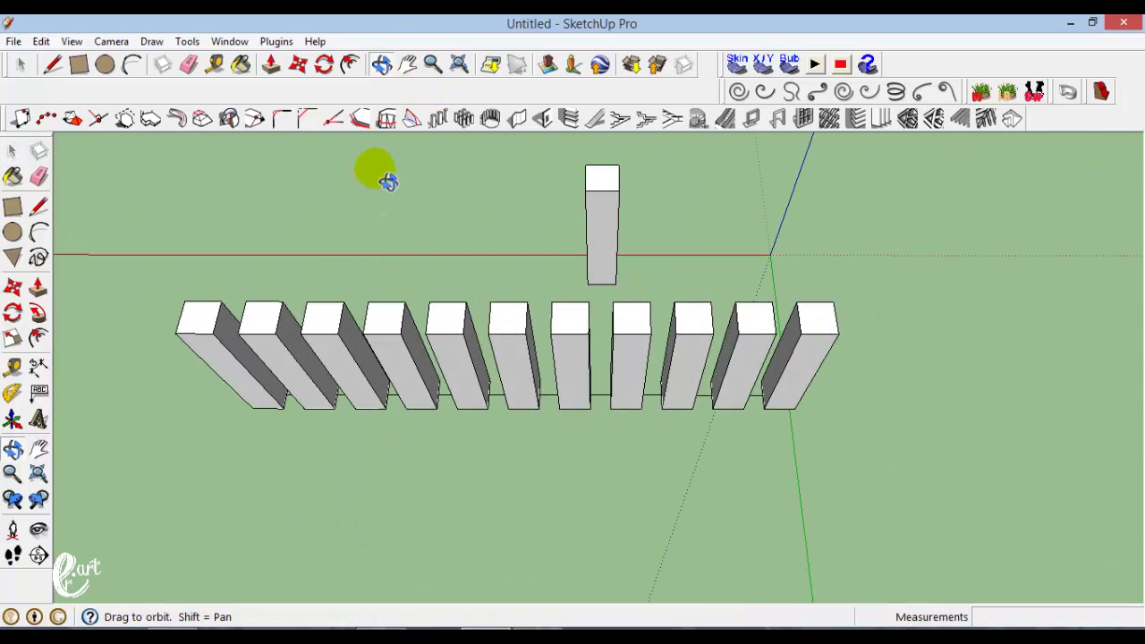
click(407, 67)
mouse_move(383, 417)
mouse_down()
mouse_move(402, 319)
mouse_move(388, 307)
mouse_up()
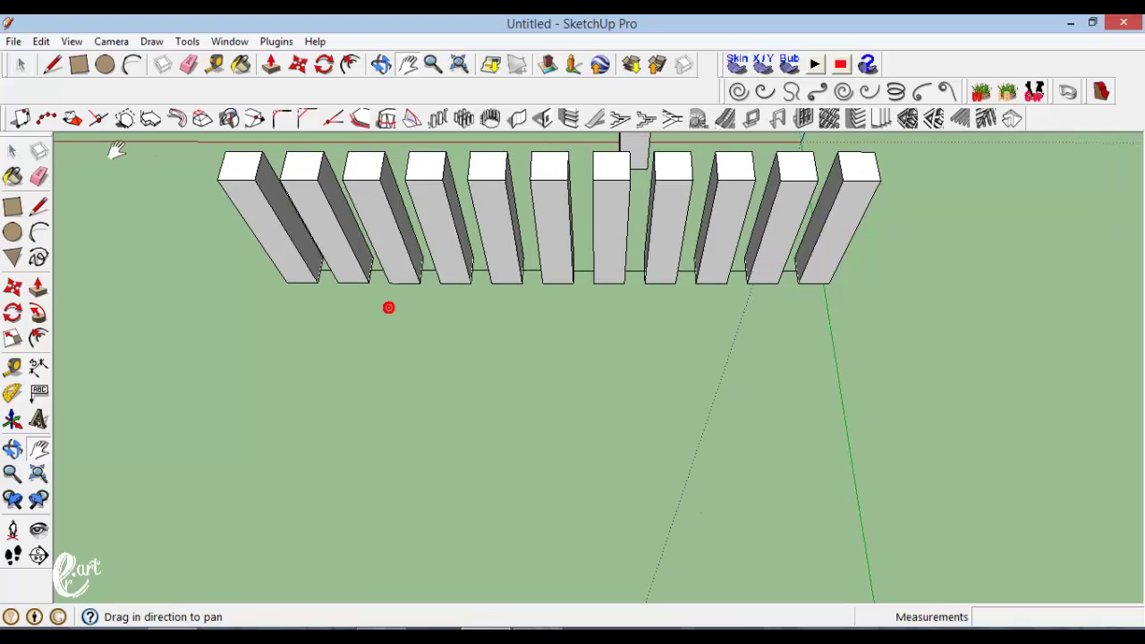
click(62, 75)
click(255, 392)
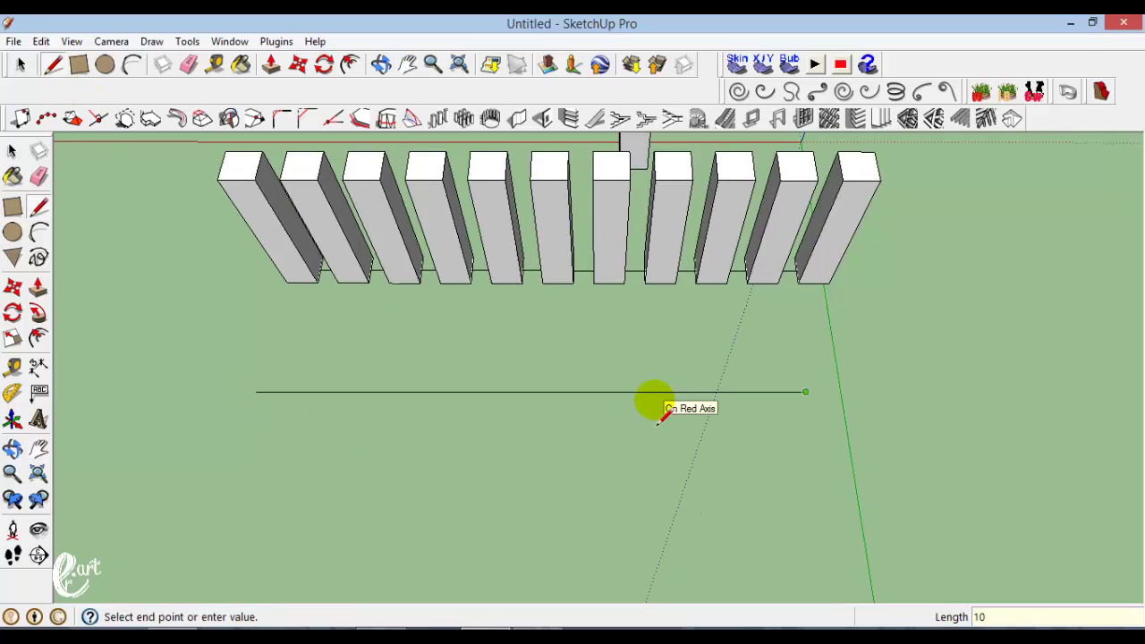
Select the lone column and build a Linear Array spaced from the middle point.
click(407, 67)
drag(528, 267, 528, 361)
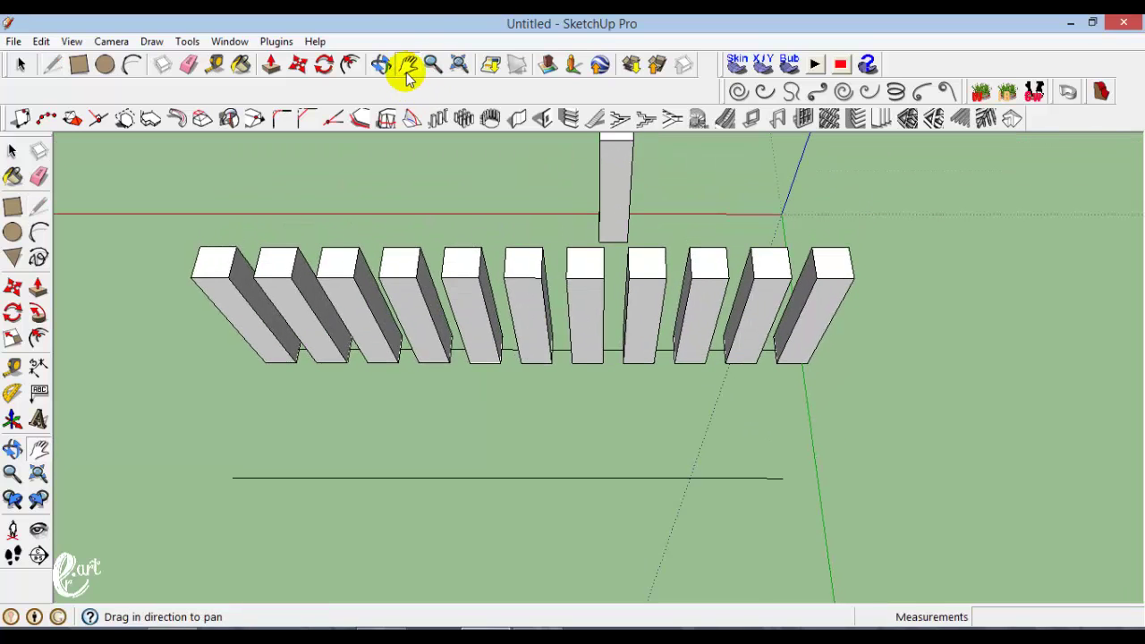
click(381, 64)
drag(733, 307, 373, 248)
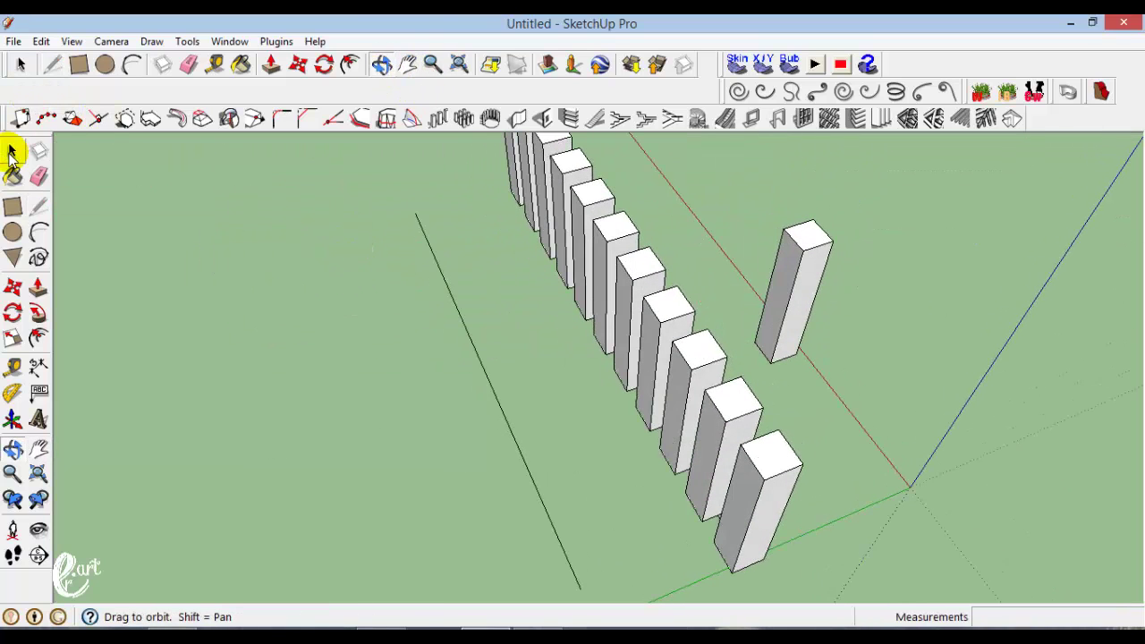
click(12, 154)
click(787, 313)
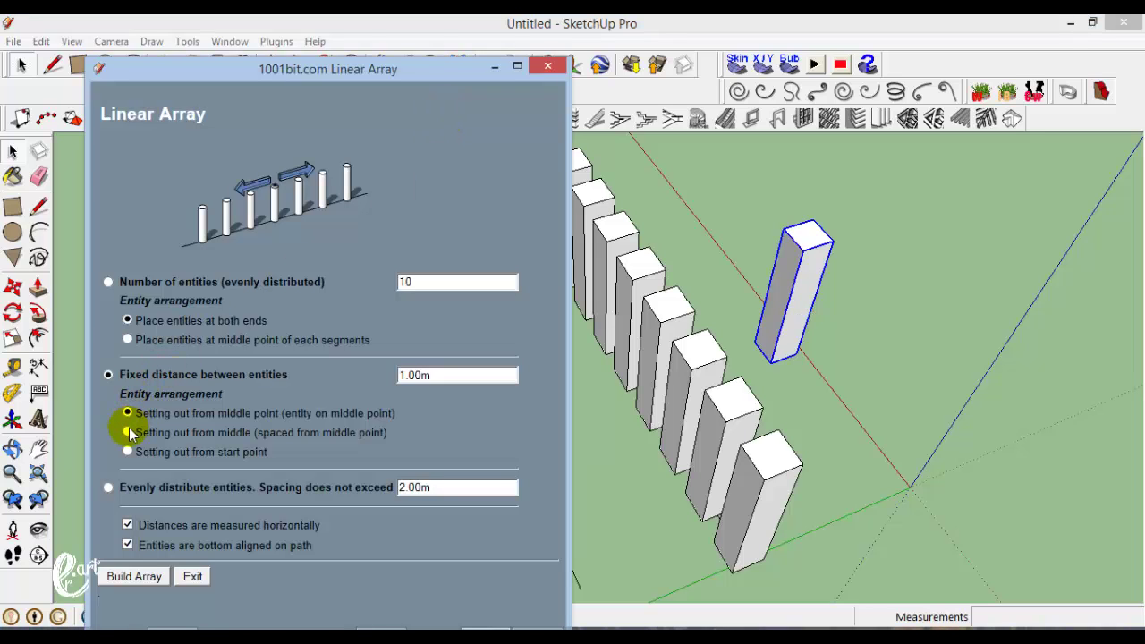
click(127, 433)
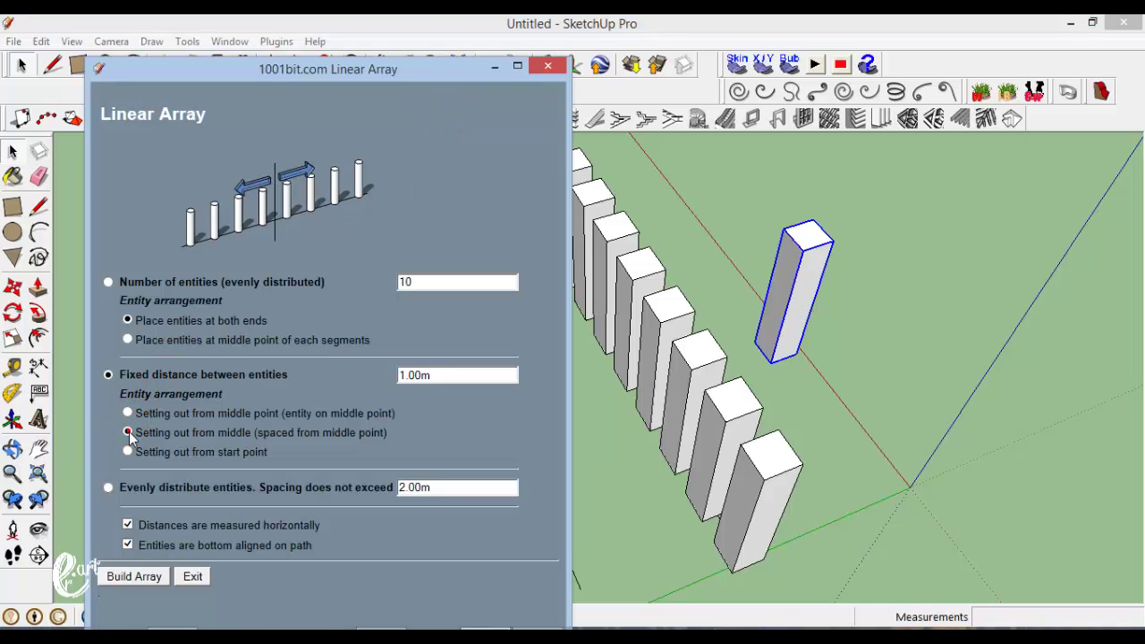
click(136, 578)
Build the second column row by picking the lower line's two ends, then view both rows.
click(580, 590)
click(414, 214)
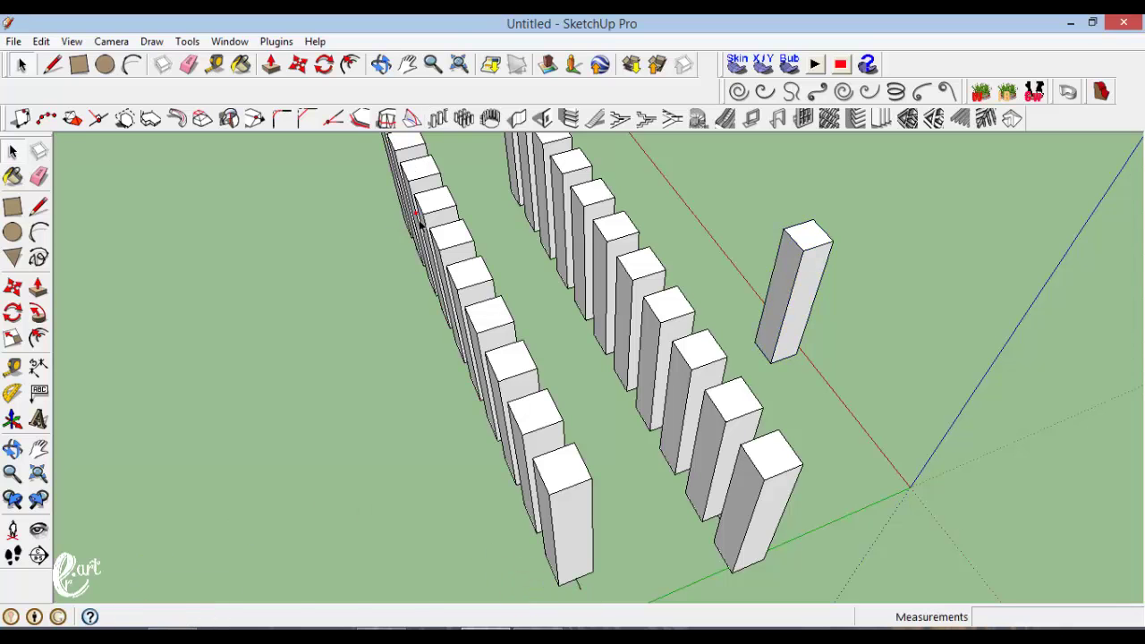
click(381, 65)
mouse_move(439, 414)
mouse_down()
mouse_move(611, 349)
mouse_move(659, 317)
mouse_move(579, 388)
mouse_up()
mouse_move(401, 439)
mouse_down()
mouse_move(490, 461)
mouse_move(242, 498)
mouse_move(230, 449)
mouse_up()
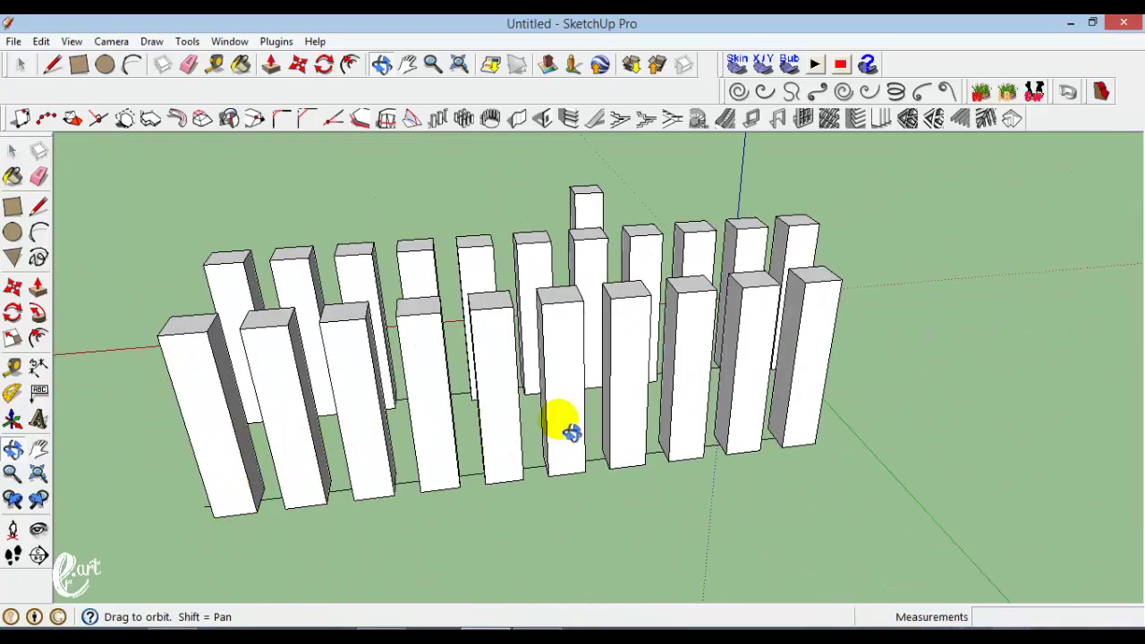
mouse_move(450, 444)
mouse_down()
mouse_move(426, 514)
mouse_move(564, 513)
mouse_up()
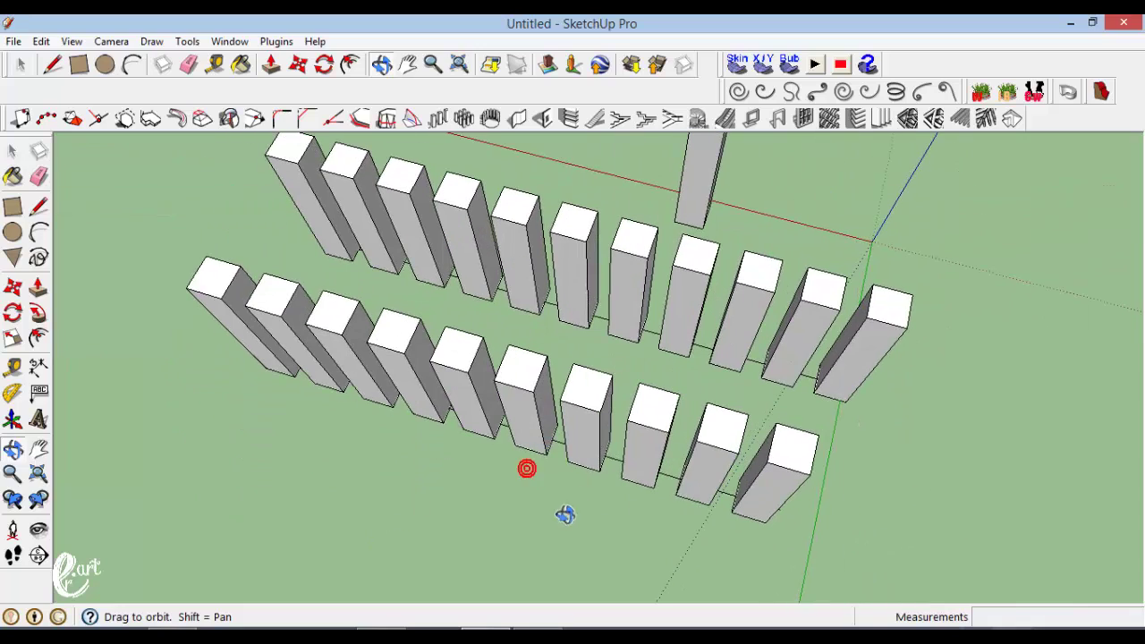
click(431, 65)
drag(409, 207, 378, 232)
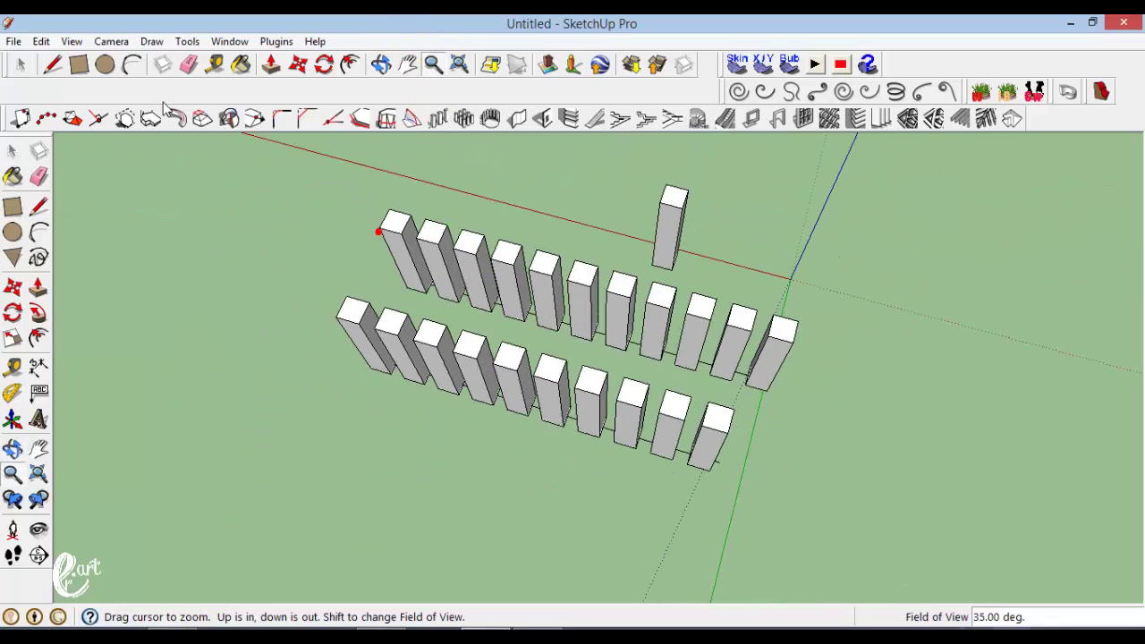
Start a new line, cancel it, and try Linear Array with no selection, dismissing the warning.
click(39, 206)
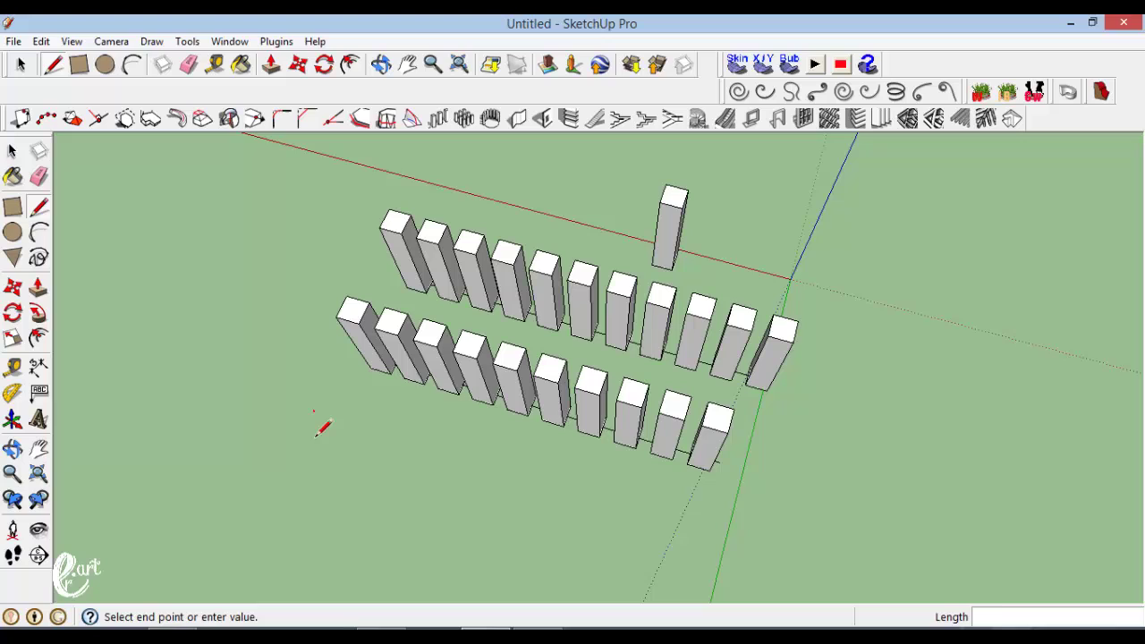
click(456, 458)
key(o)
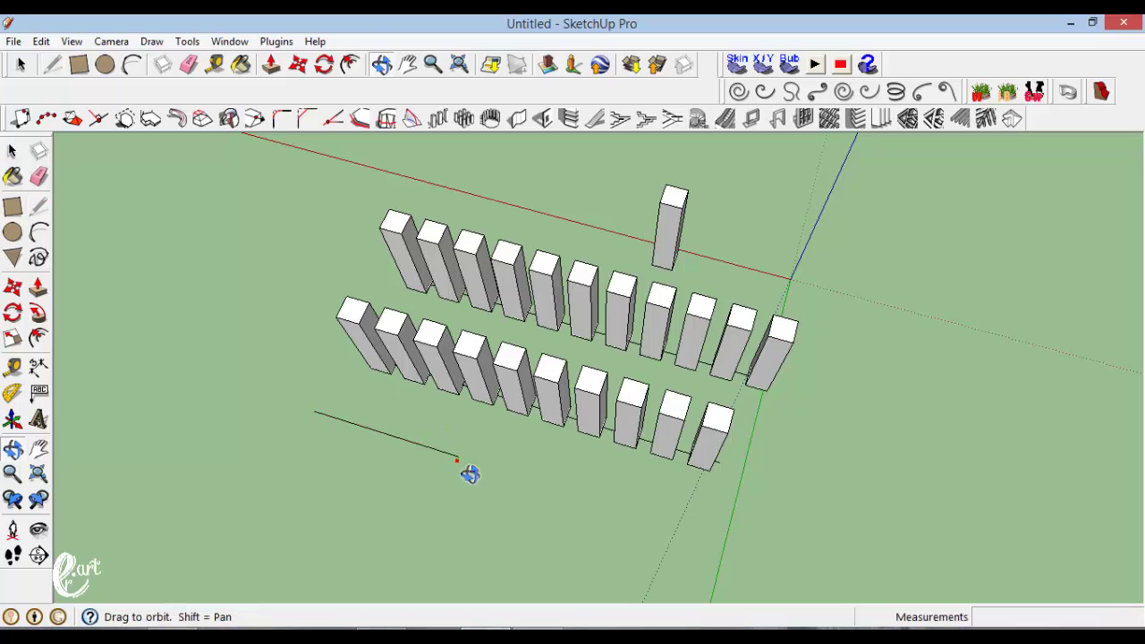
click(39, 206)
key(Escape)
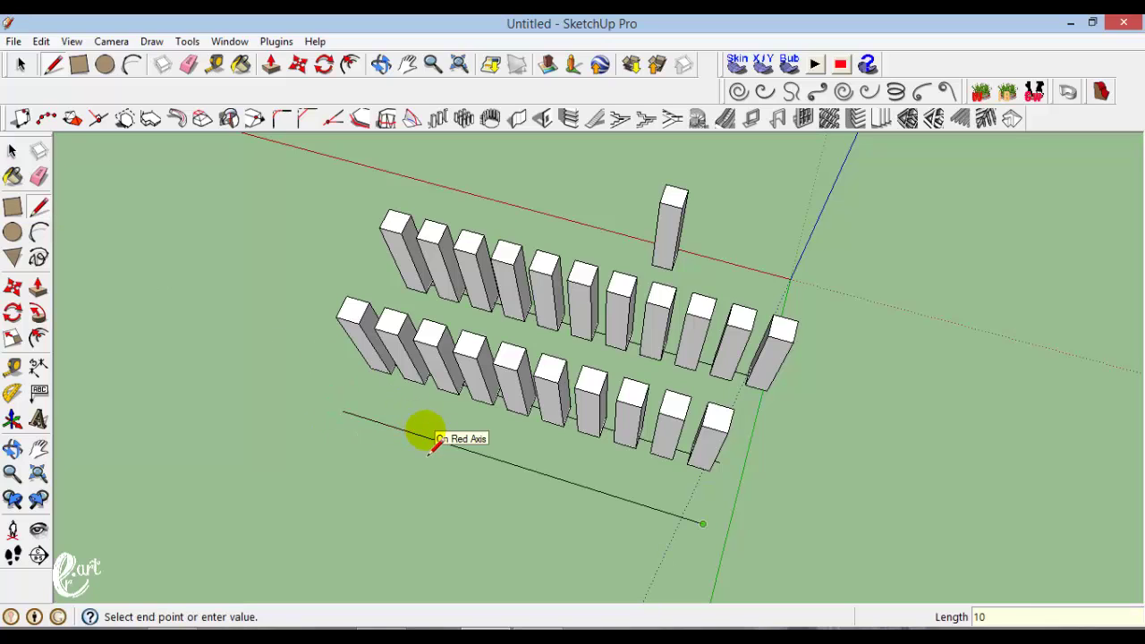
click(12, 150)
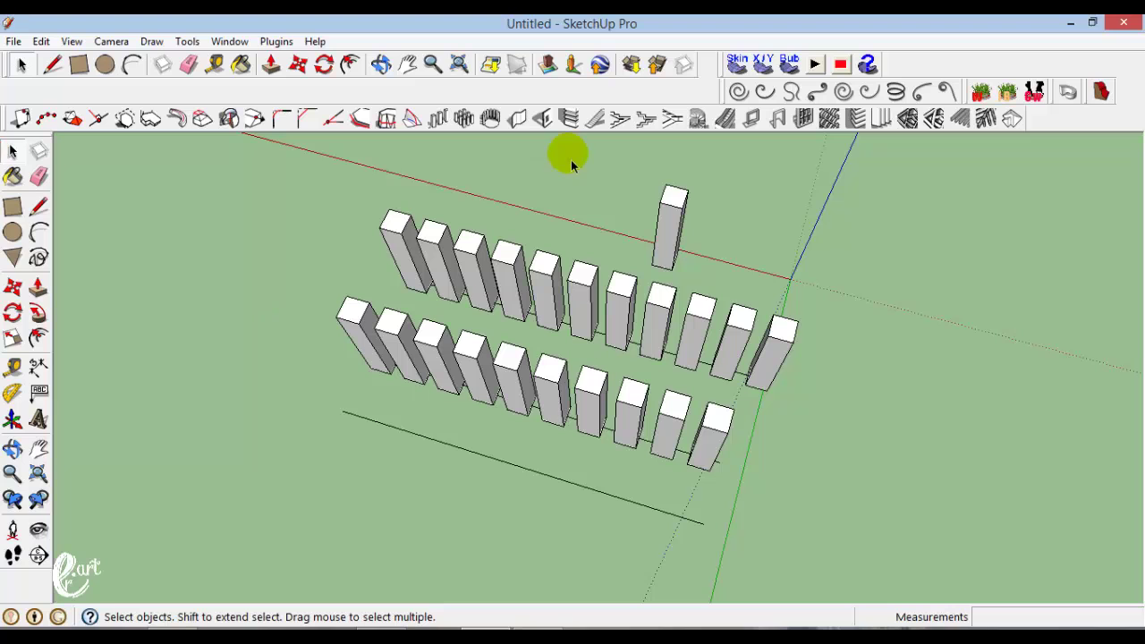
click(438, 123)
click(682, 363)
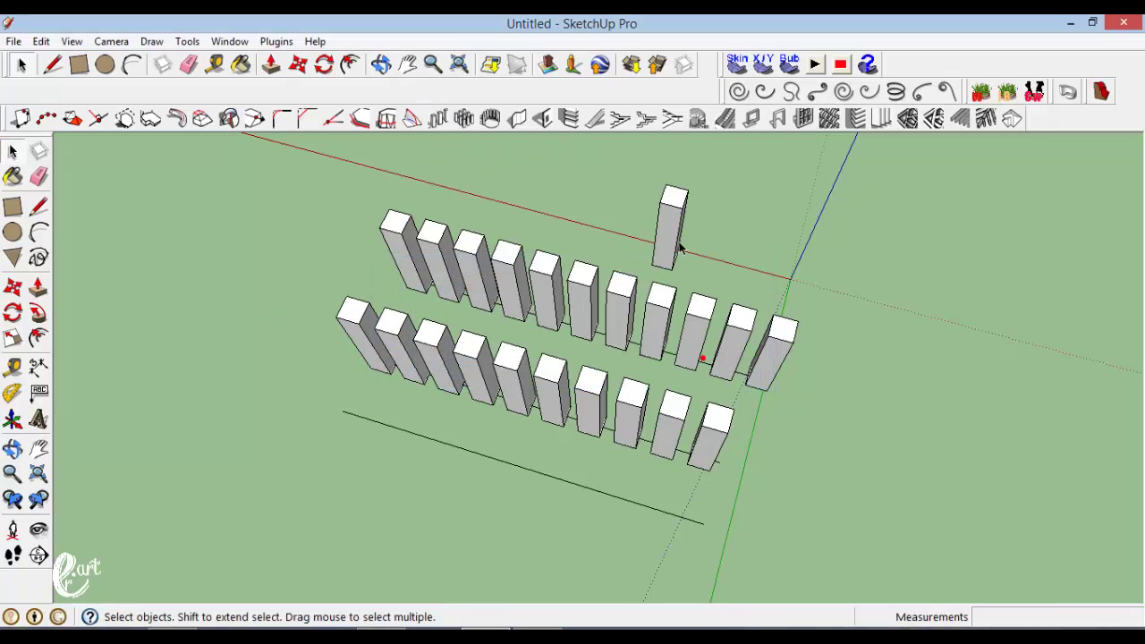
Array the column along the third line using 'Setting out from start point', picking both line ends.
click(447, 126)
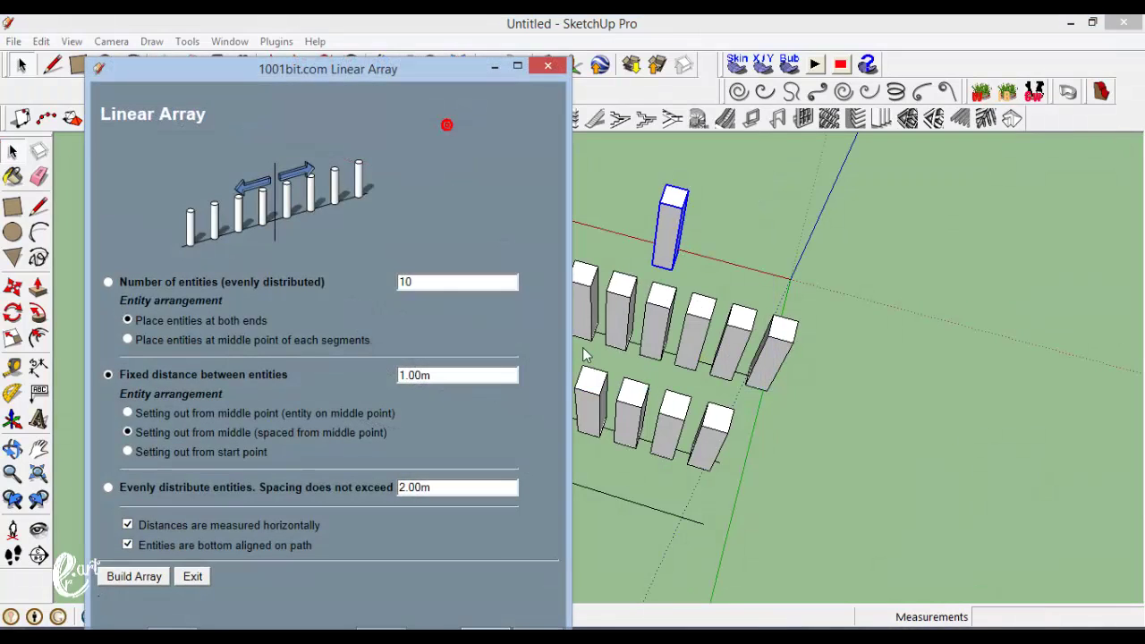
click(129, 451)
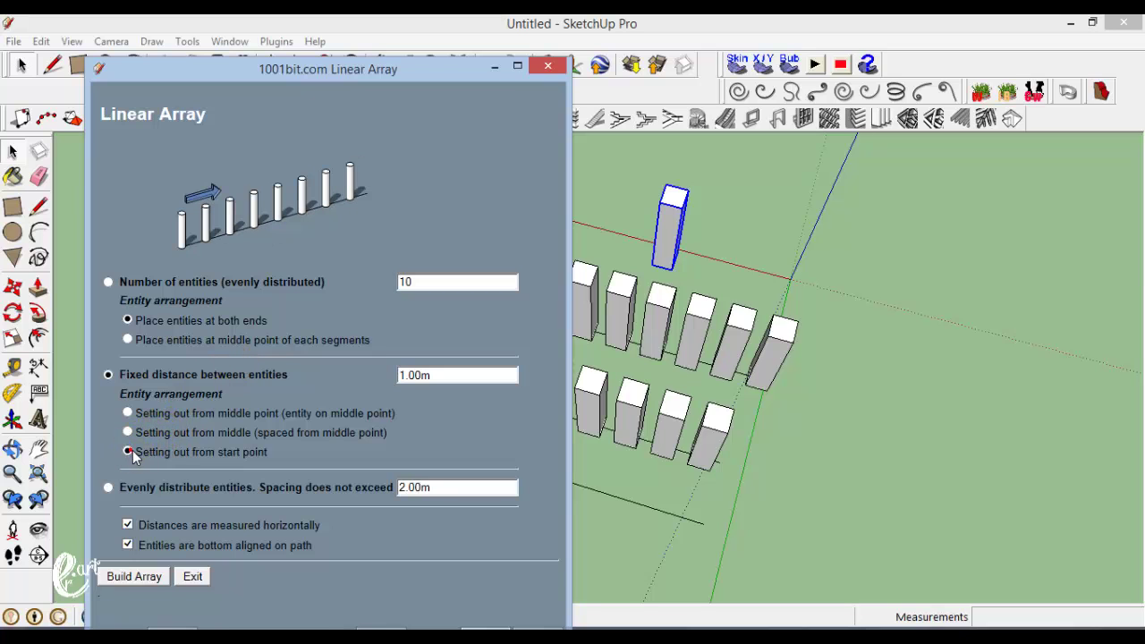
click(134, 576)
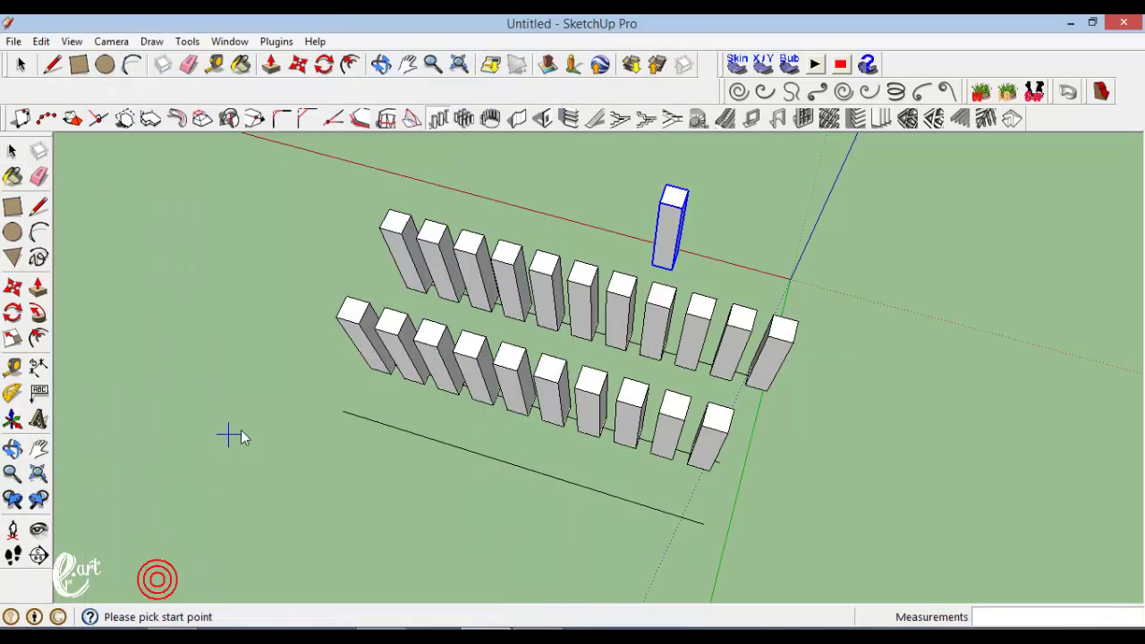
click(341, 411)
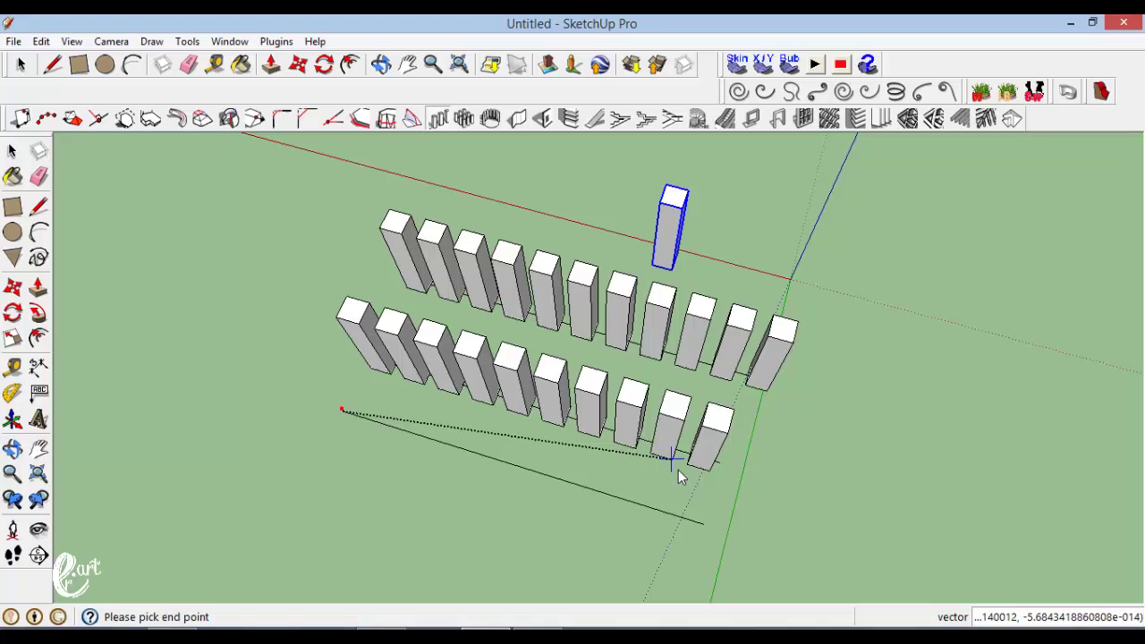
click(701, 524)
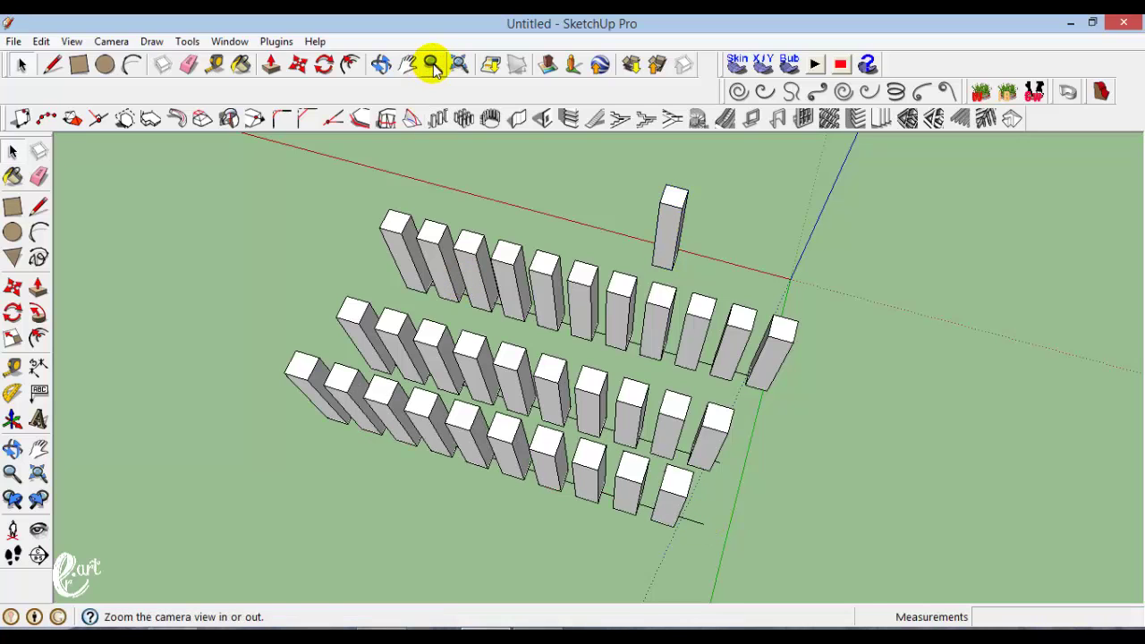
click(381, 65)
mouse_move(439, 288)
mouse_down()
mouse_move(480, 196)
mouse_move(741, 51)
mouse_move(276, 159)
mouse_move(235, 205)
mouse_move(652, 551)
mouse_move(562, 486)
mouse_move(615, 386)
mouse_move(621, 491)
mouse_up()
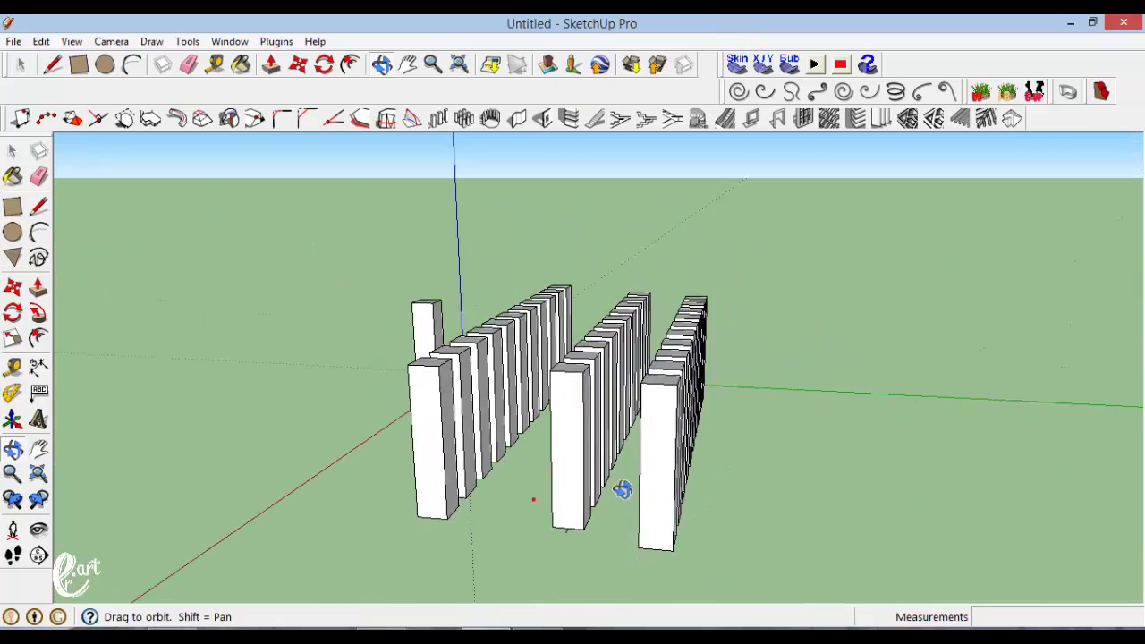
drag(676, 580, 659, 545)
drag(489, 601, 408, 238)
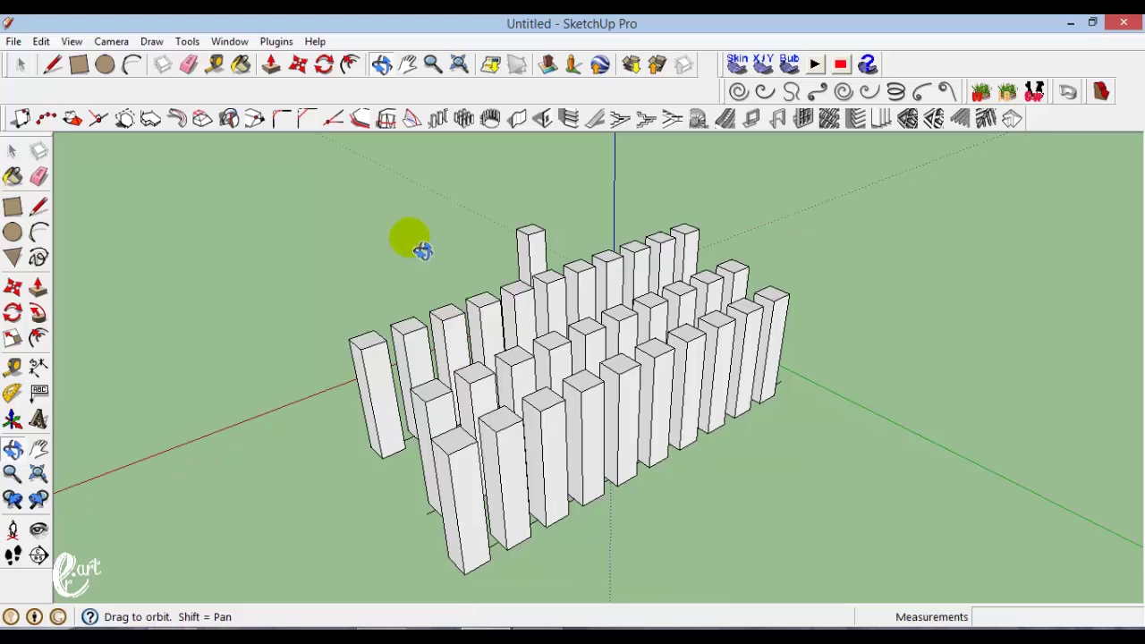
click(406, 64)
mouse_move(273, 465)
mouse_down()
mouse_move(481, 325)
mouse_move(507, 215)
mouse_up()
click(432, 65)
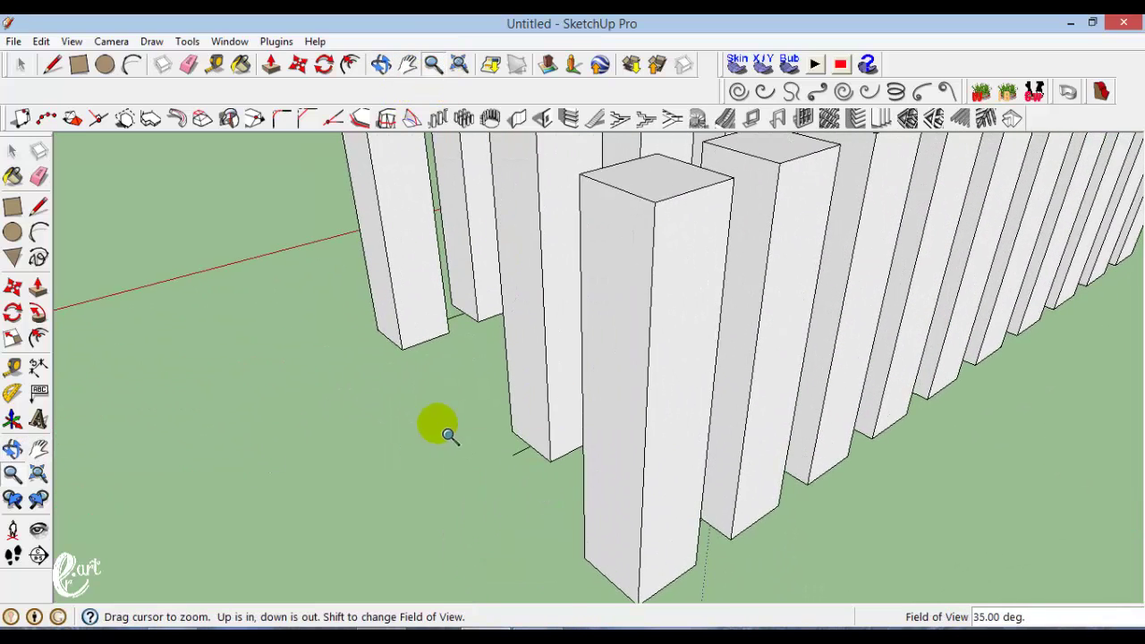
click(407, 64)
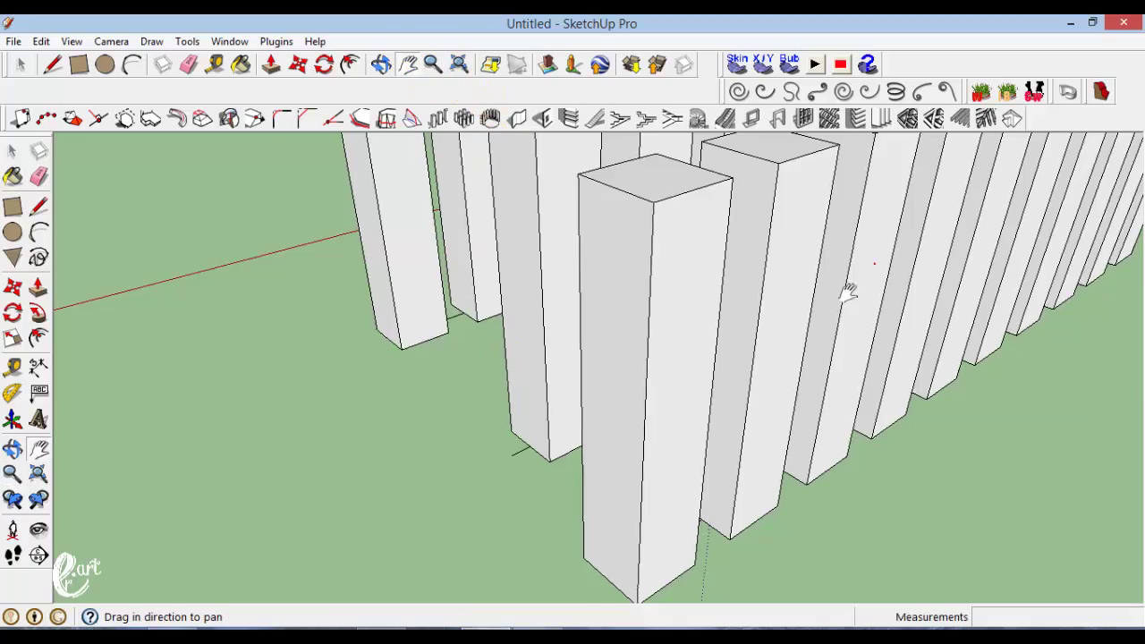
scroll(844, 289, down, 5)
drag(843, 289, 608, 391)
click(382, 66)
mouse_move(393, 268)
mouse_down()
mouse_move(378, 325)
mouse_move(477, 286)
mouse_move(418, 355)
mouse_up()
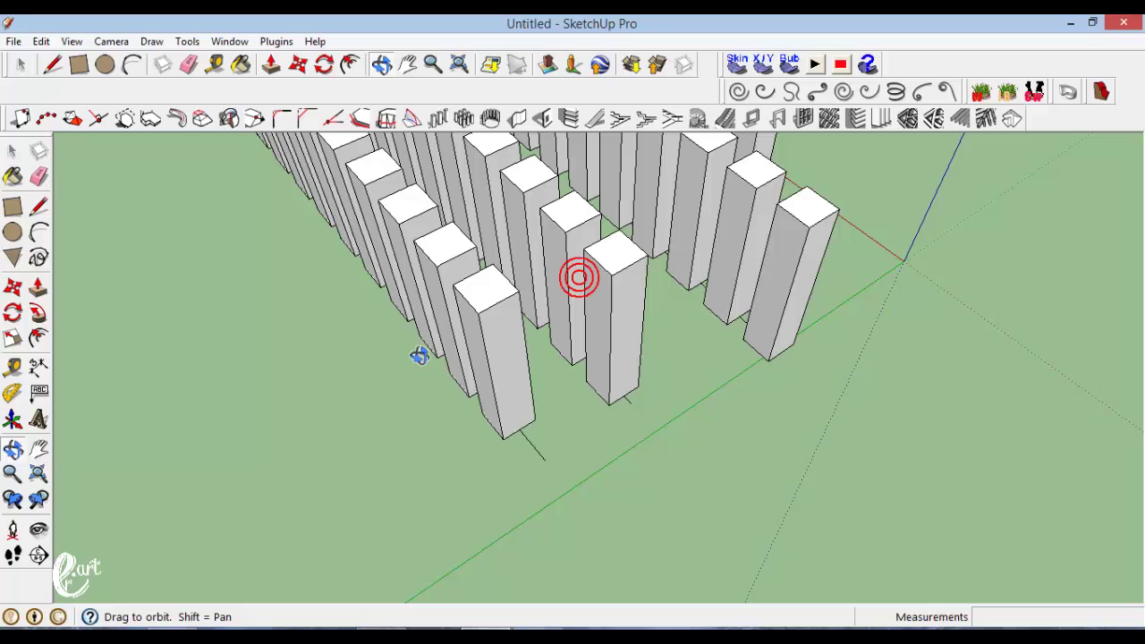
Undo the last two column rows and frame the lone column with its line.
key(ctrl+z)
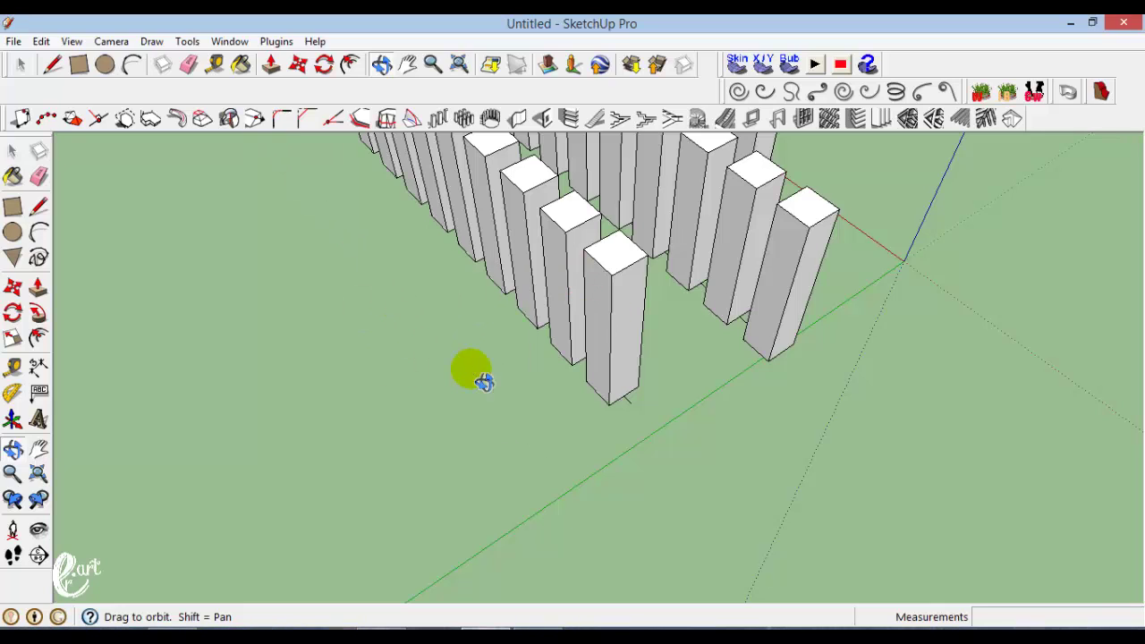
key(ctrl+z)
key(ctrl+z)
drag(482, 374, 585, 204)
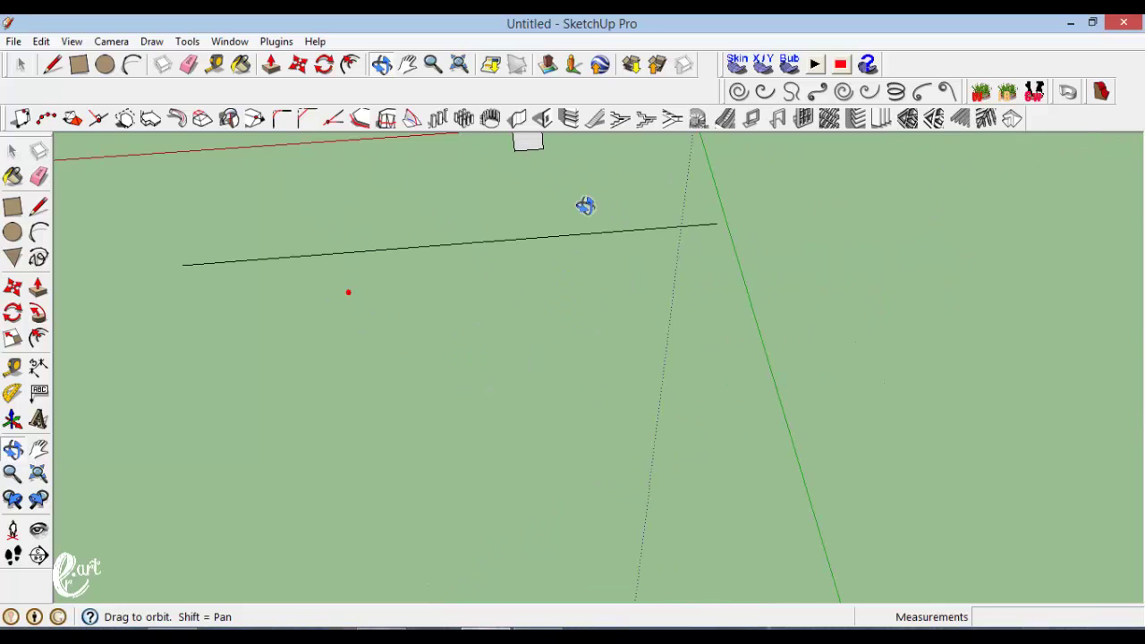
click(407, 64)
mouse_move(459, 261)
mouse_down()
mouse_move(459, 401)
mouse_move(486, 400)
mouse_up()
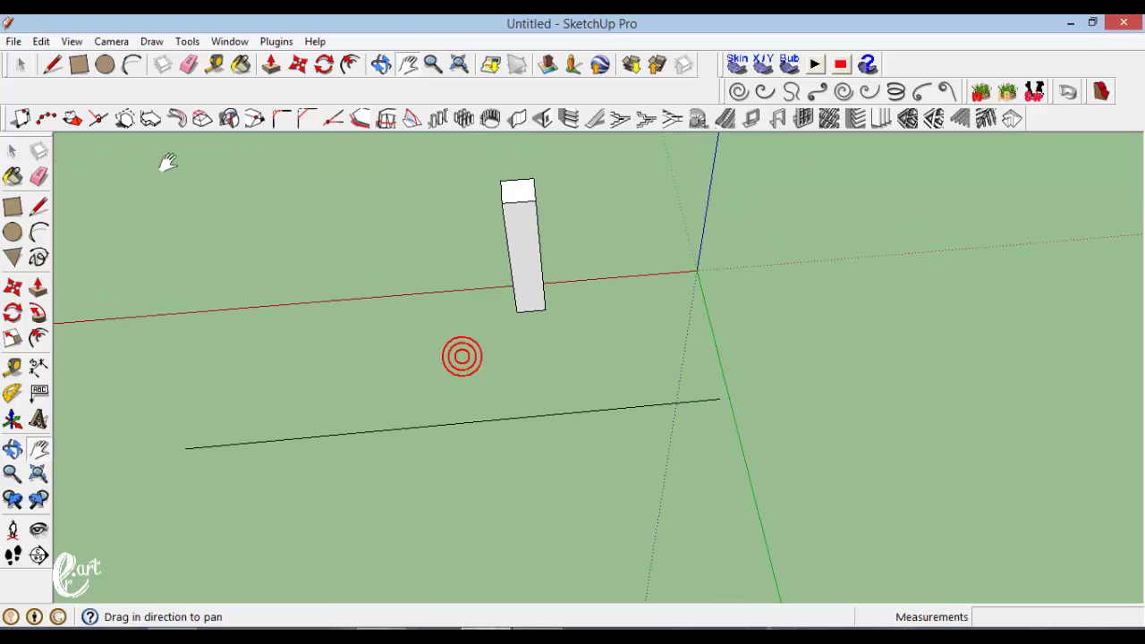
click(19, 64)
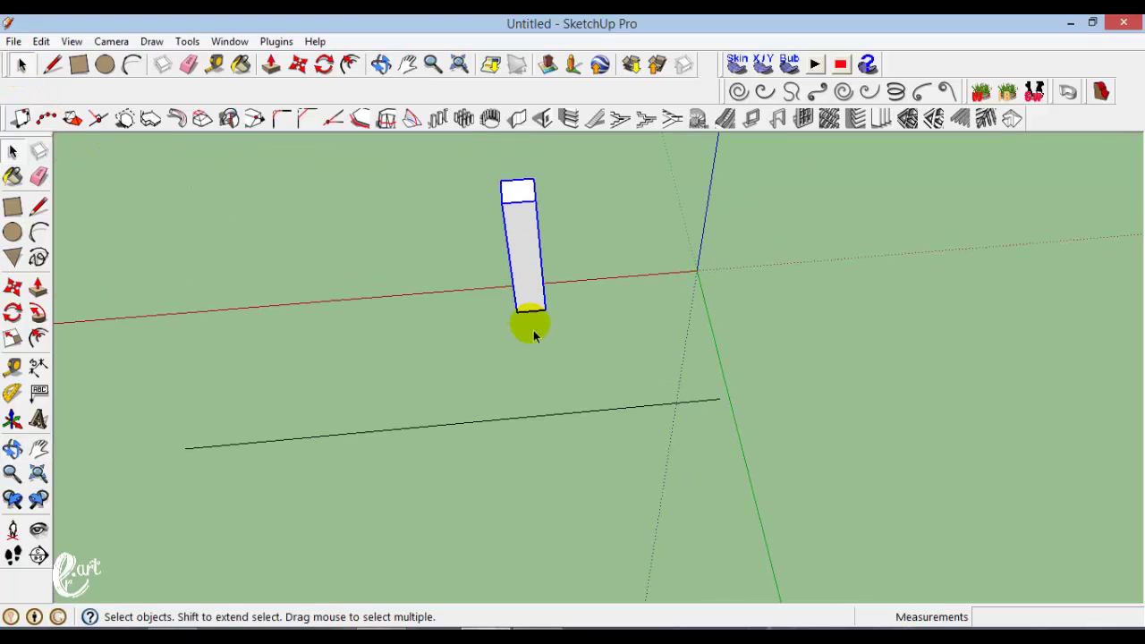
Fill the line with columns using 'Evenly distribute entities' at spacing 1 in Linear Array.
click(442, 115)
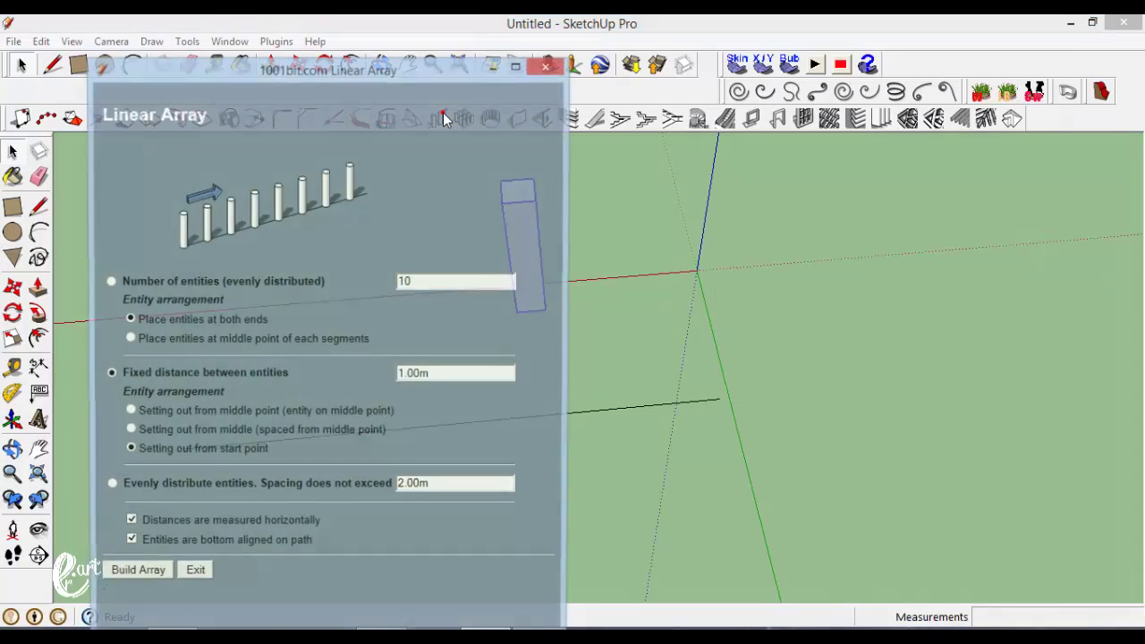
click(109, 486)
text(1)
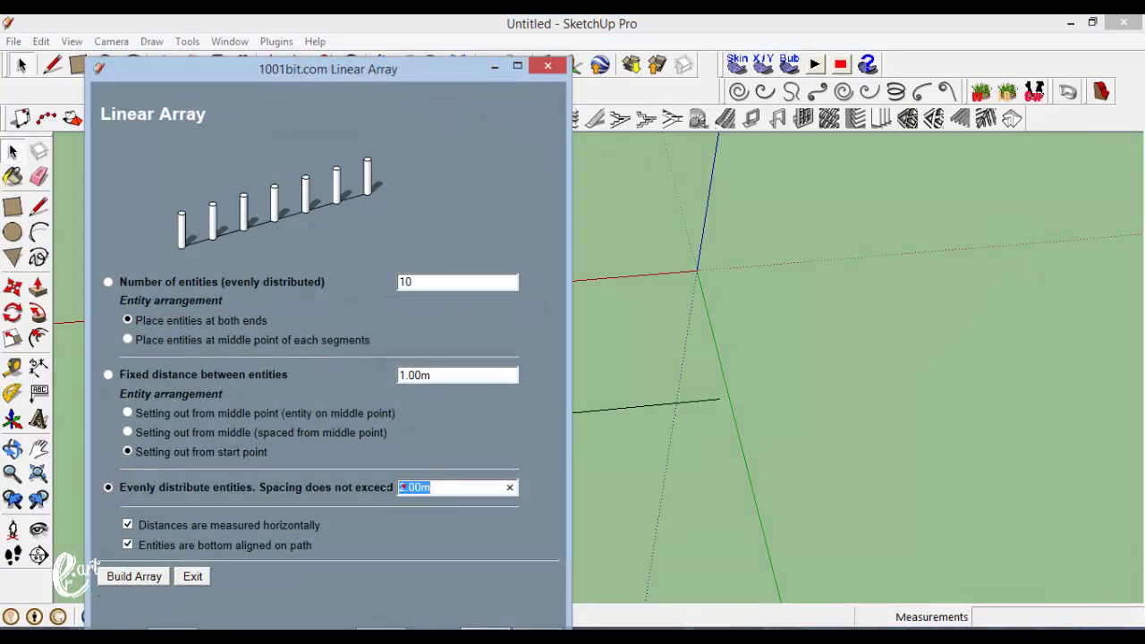
click(132, 576)
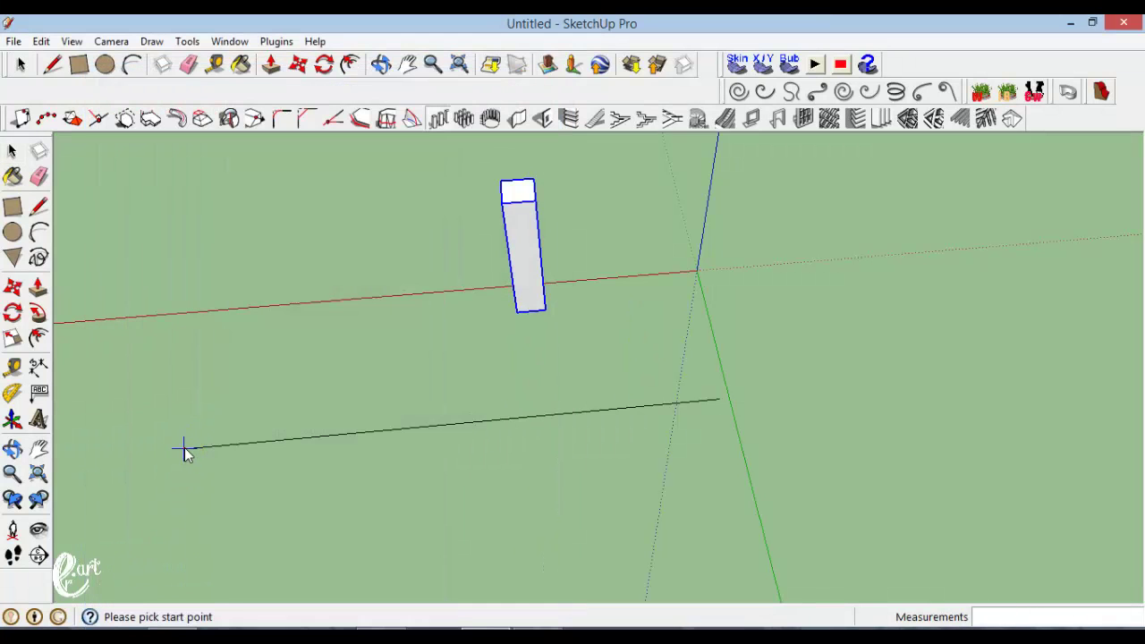
click(718, 394)
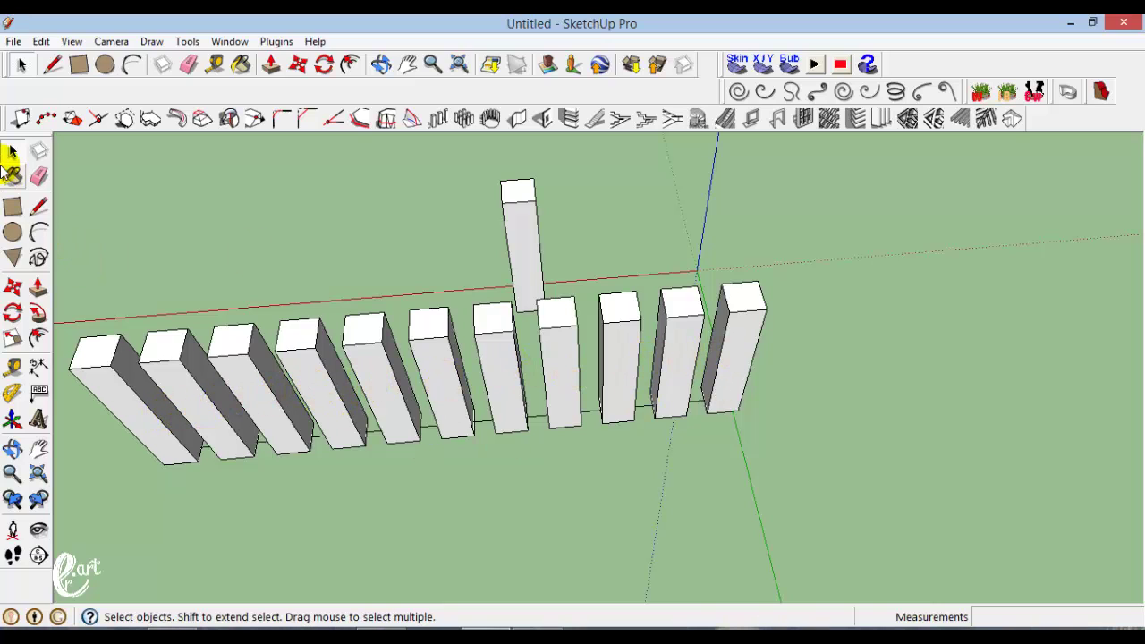
Zoom out and draw a new red-axis line in front of the column row.
click(432, 64)
drag(420, 152, 378, 454)
click(38, 205)
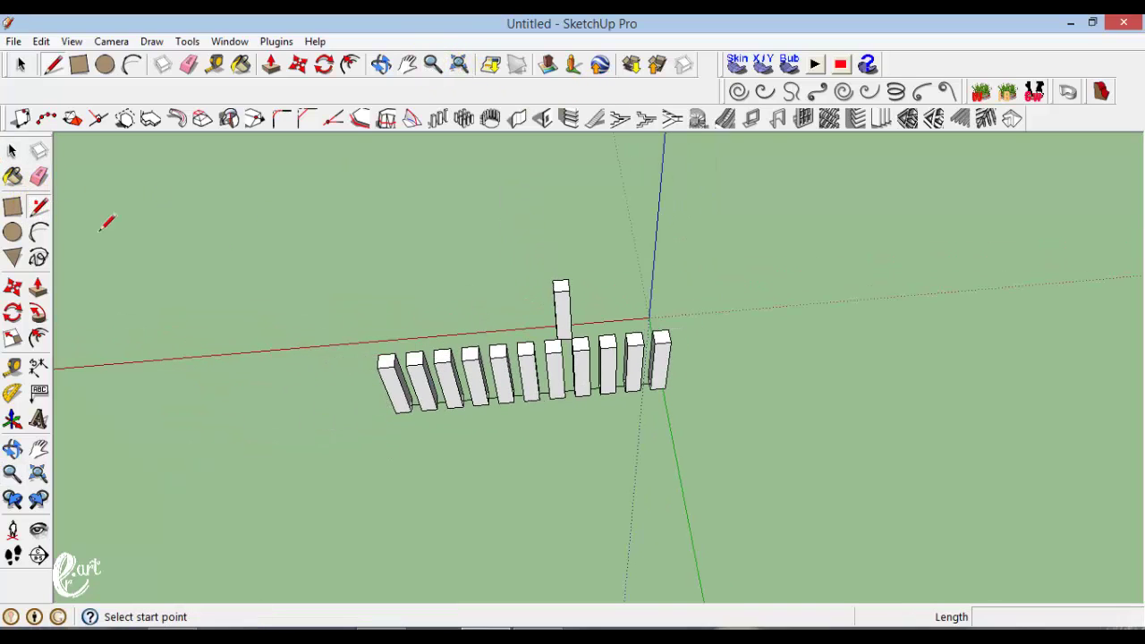
click(385, 456)
click(639, 437)
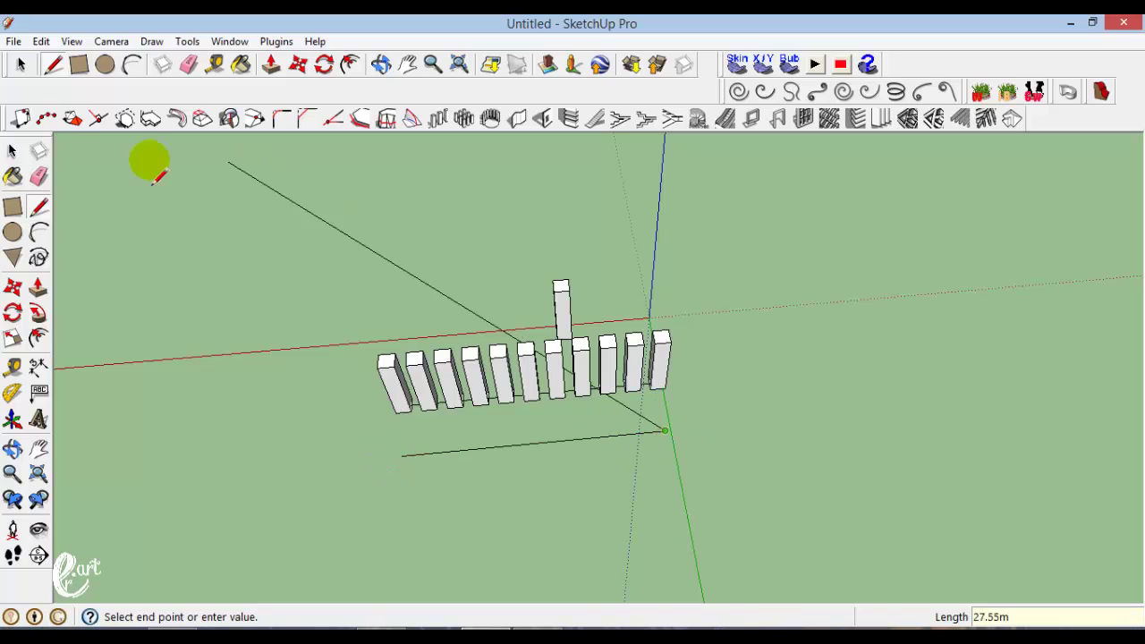
click(12, 151)
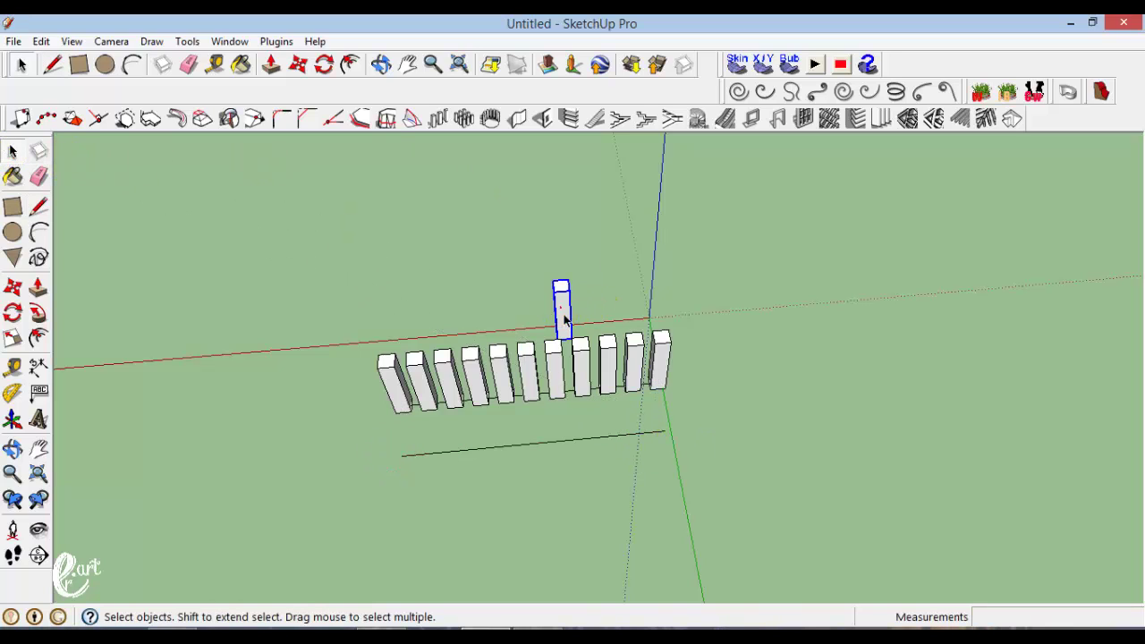
Array the column evenly along the new line, at most 1.00 m apart, with horizontal measuring off.
click(388, 119)
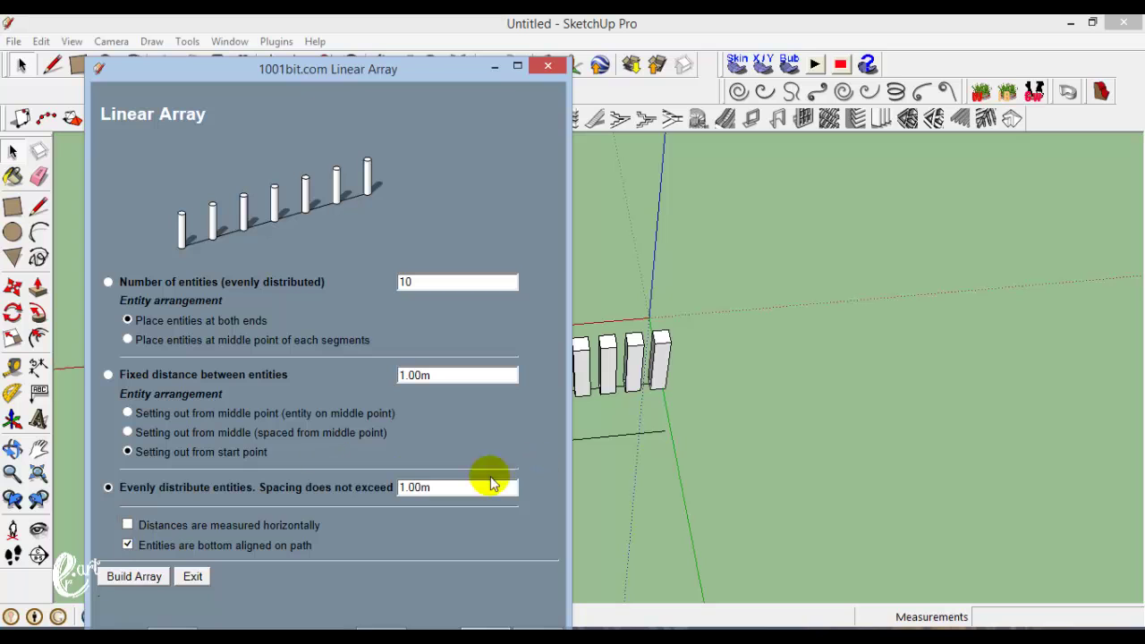
click(116, 580)
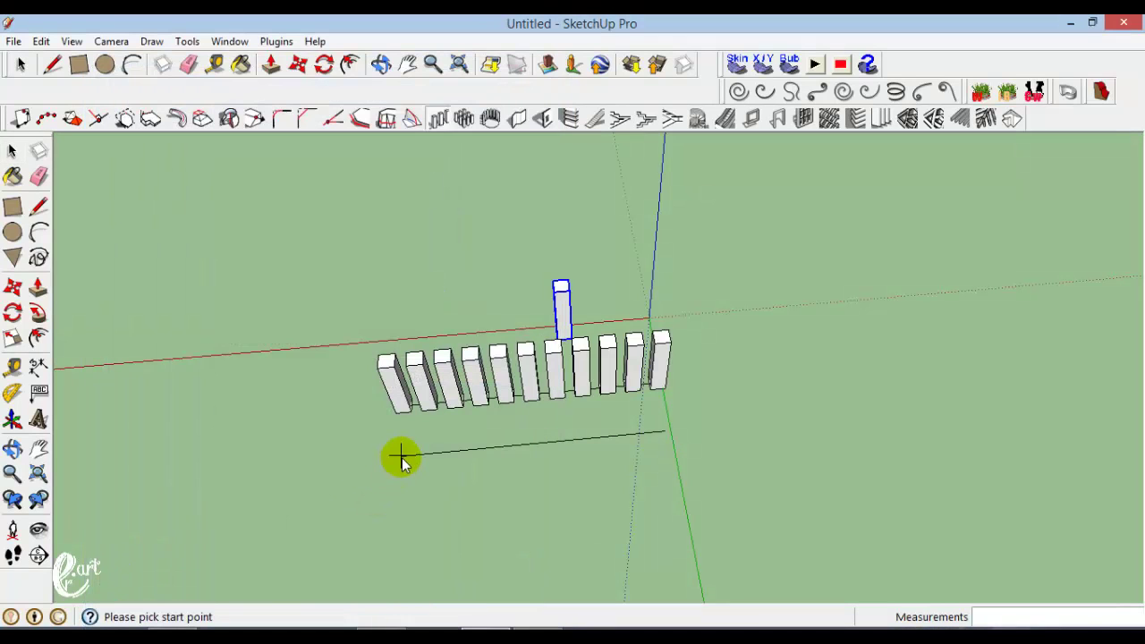
click(664, 430)
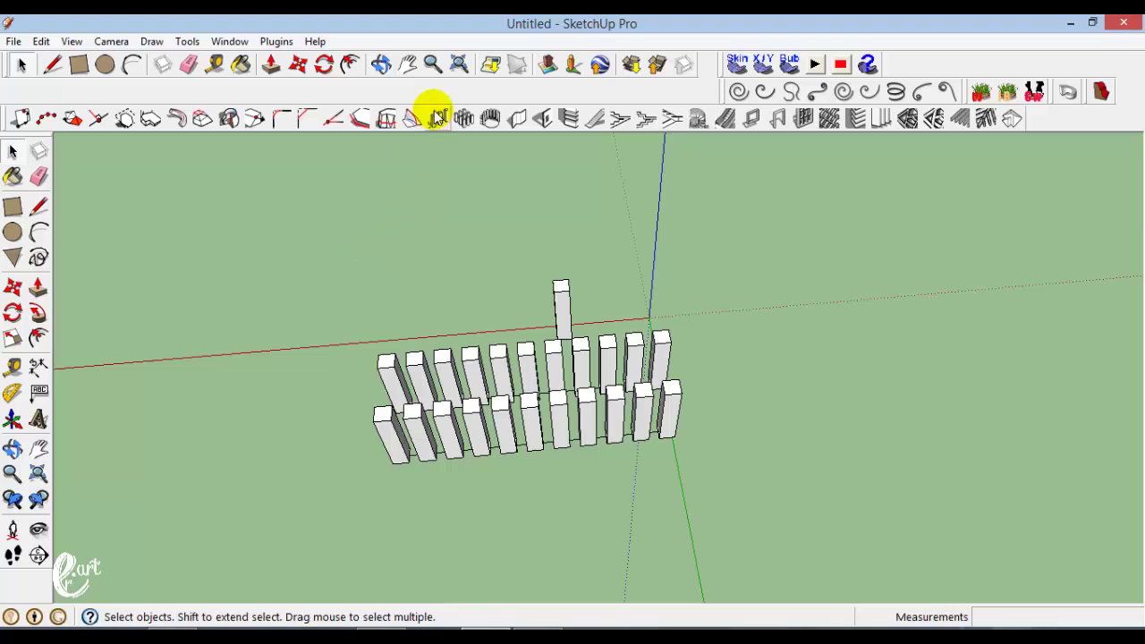
Orbit from a level side view to a high oblique view, then start a line before the rows.
click(381, 65)
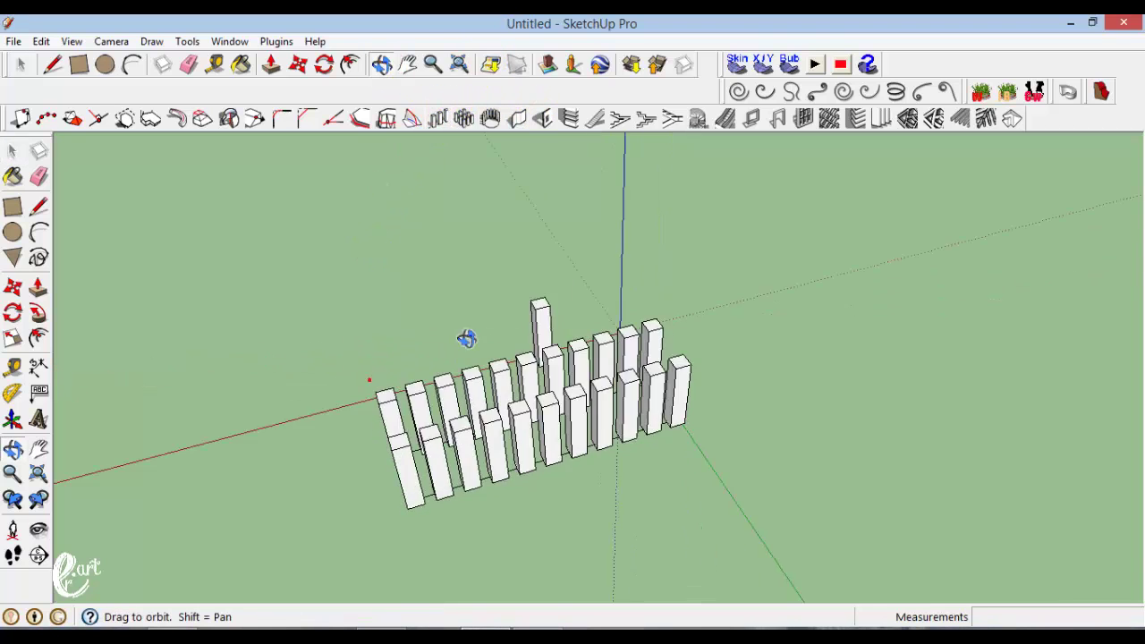
mouse_move(465, 337)
mouse_down()
mouse_move(570, 96)
mouse_move(13, 256)
mouse_up()
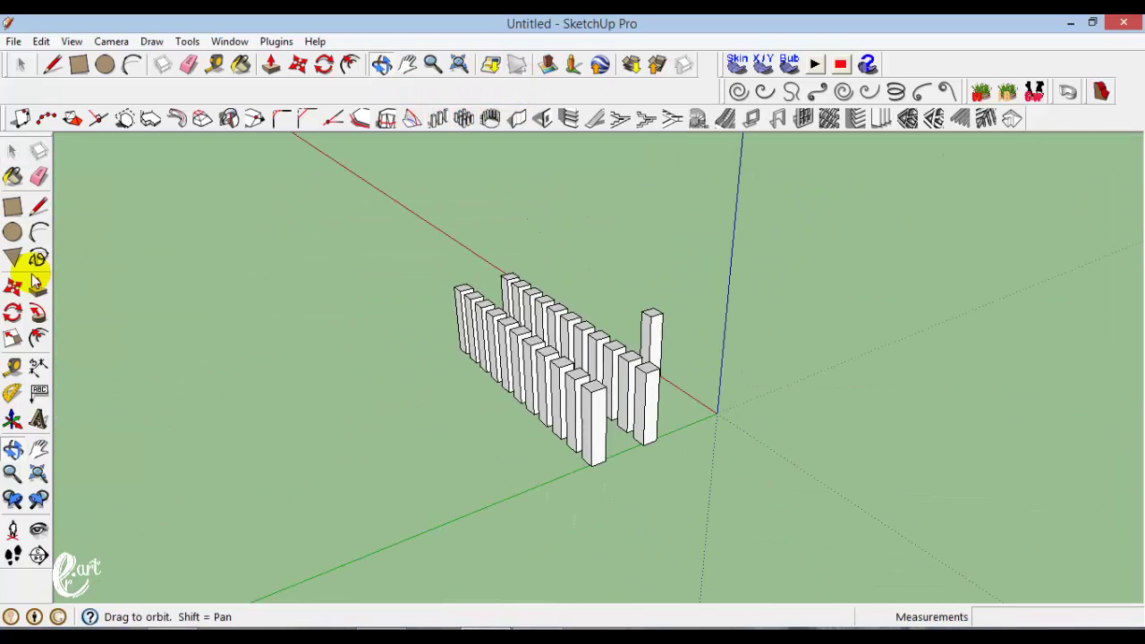
mouse_move(439, 352)
mouse_down()
mouse_move(316, 402)
mouse_move(239, 402)
mouse_move(232, 391)
mouse_move(766, 459)
mouse_move(685, 409)
mouse_move(703, 440)
mouse_move(693, 429)
mouse_up()
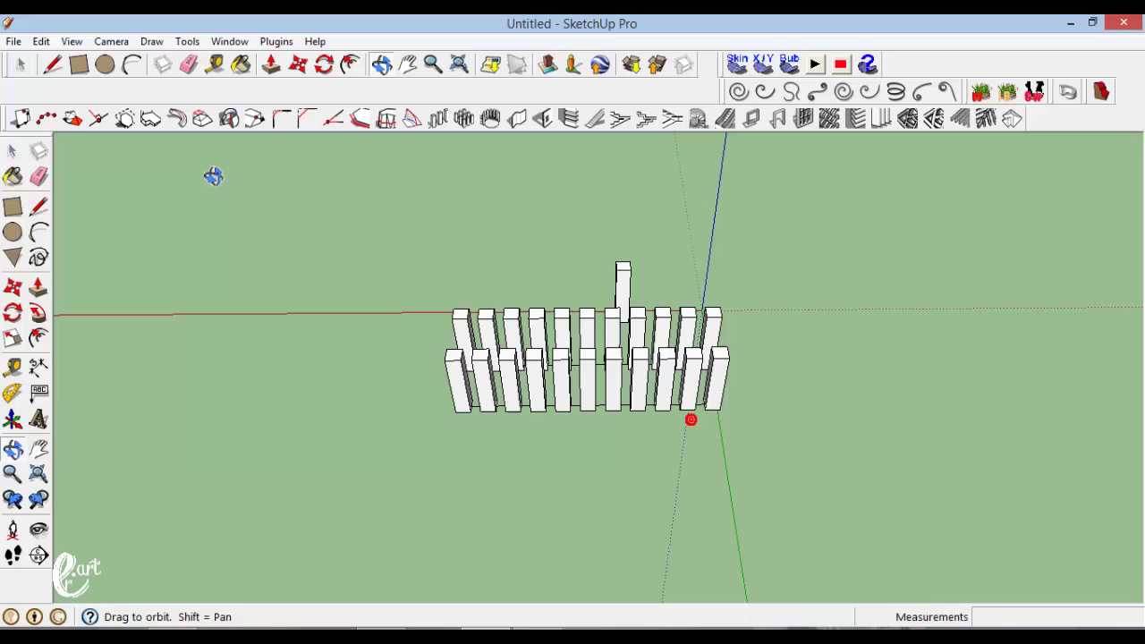
click(39, 206)
click(447, 443)
Finish the 10 m line and array the tall column along it without bottom alignment.
click(701, 454)
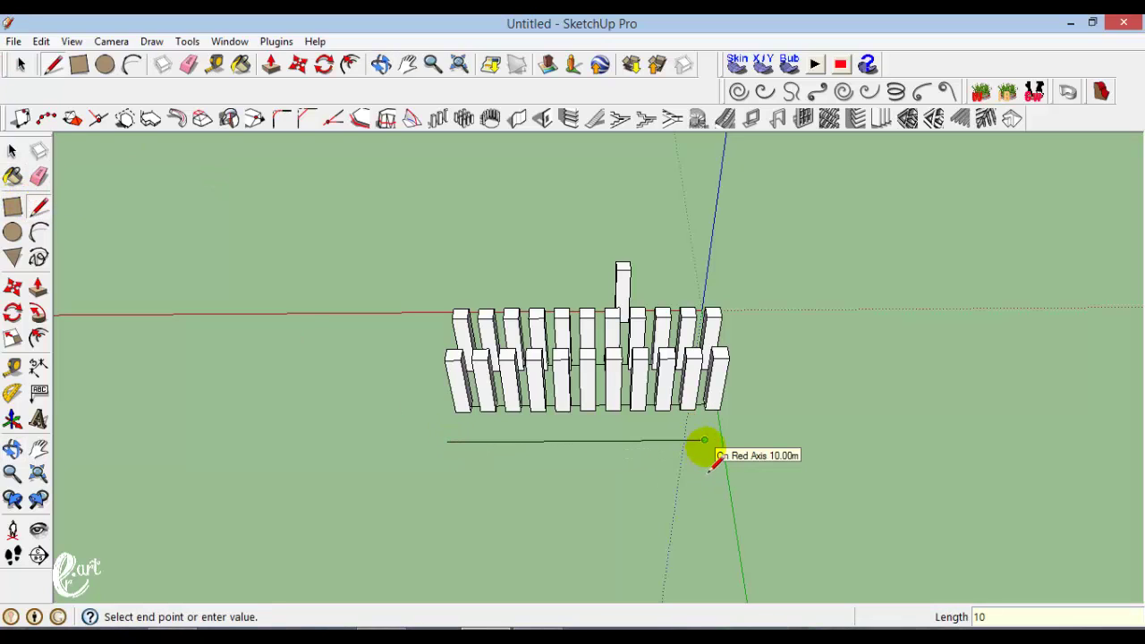
click(11, 150)
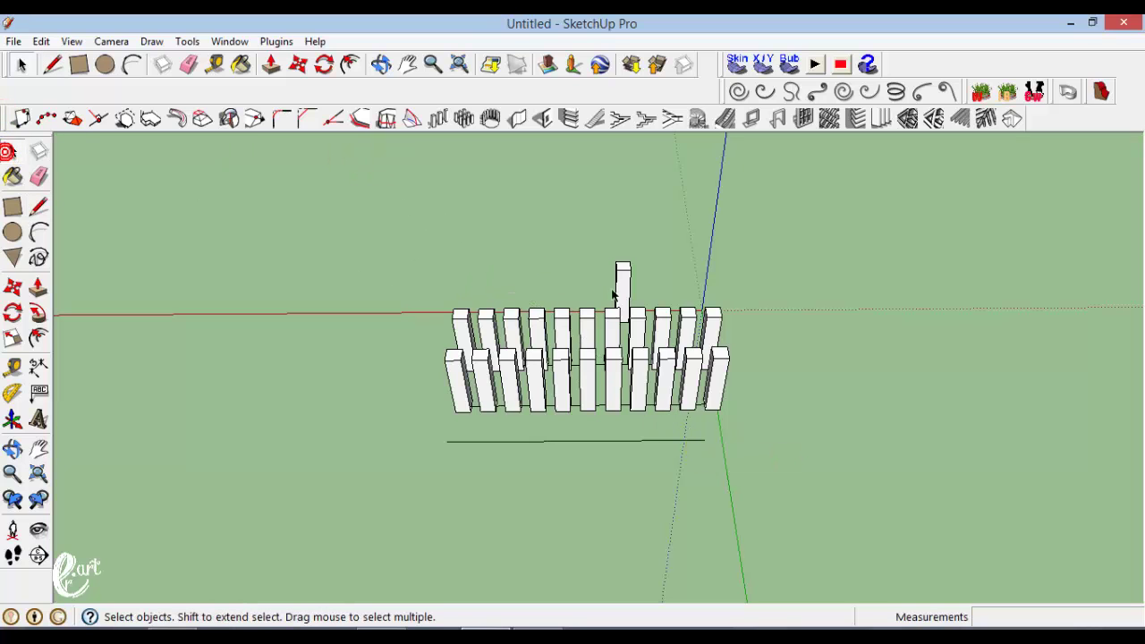
click(439, 119)
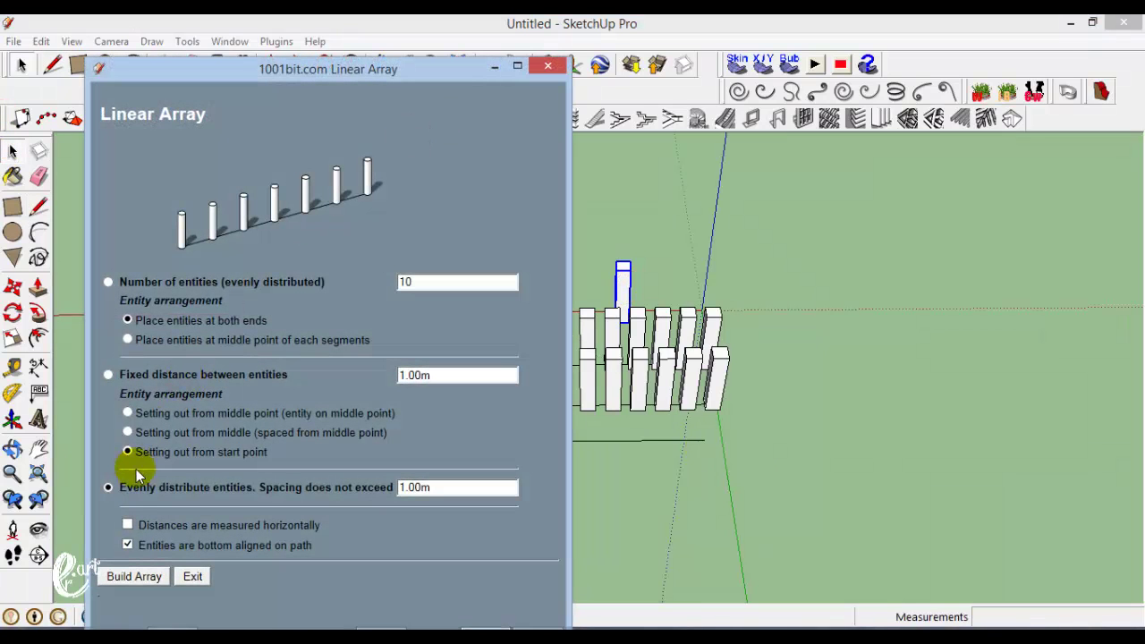
click(135, 572)
click(445, 439)
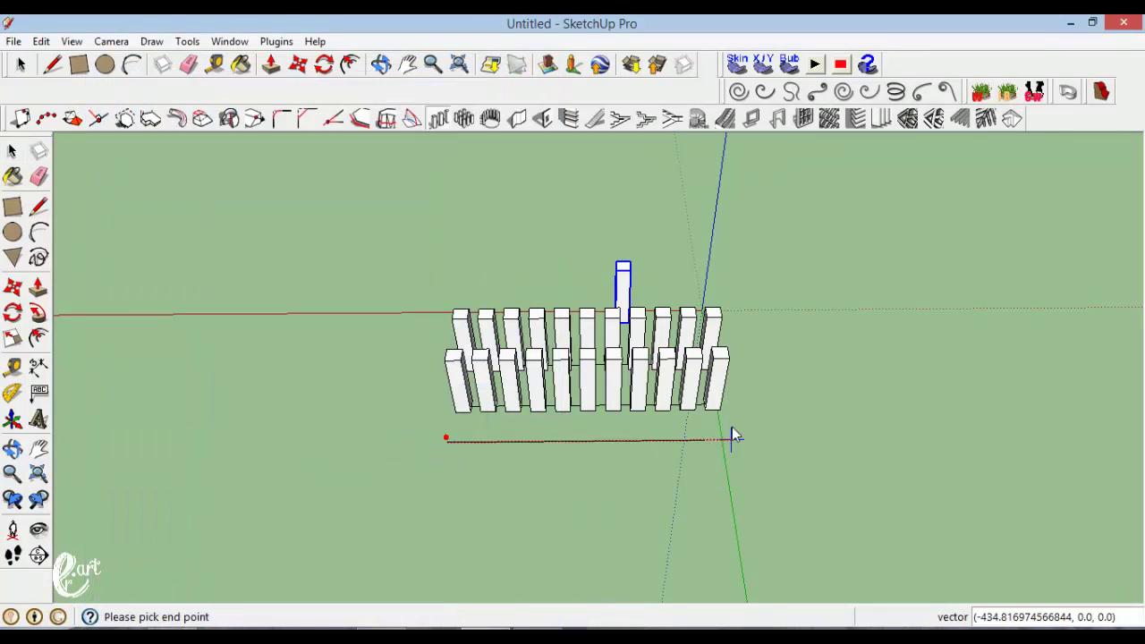
click(704, 438)
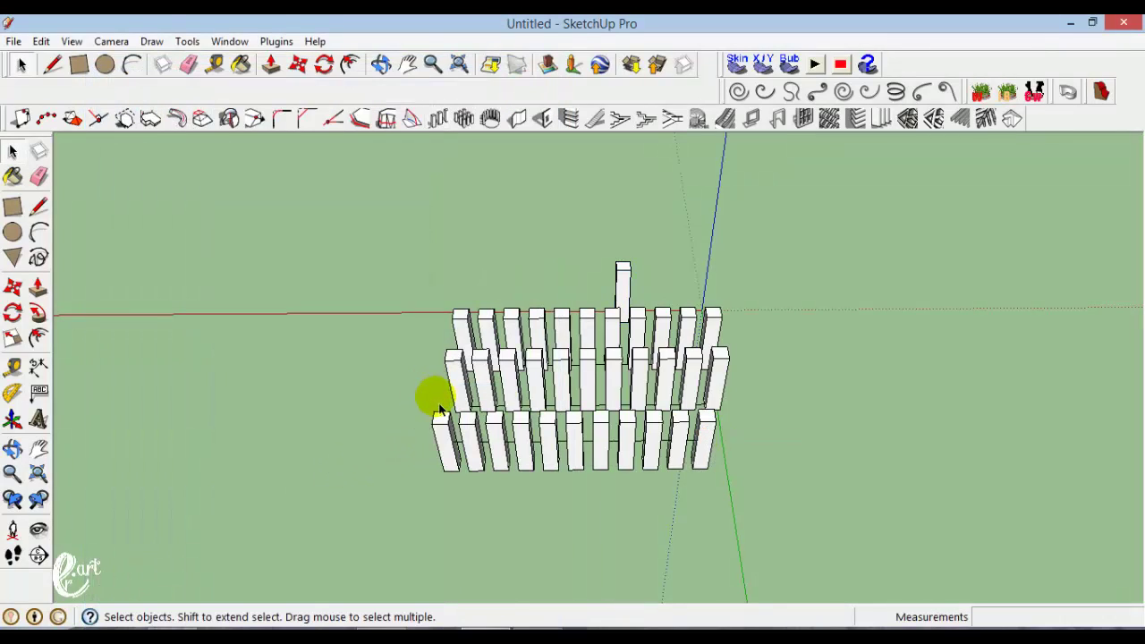
Zoom in and orbit around the three pillar rows, pan to their bases, then zoom out.
click(432, 63)
mouse_move(451, 295)
mouse_down()
mouse_move(445, 194)
mouse_move(557, 170)
mouse_move(581, 152)
mouse_move(427, 453)
mouse_move(536, 340)
mouse_move(556, 291)
mouse_move(551, 266)
mouse_move(600, 325)
mouse_move(752, 365)
mouse_move(598, 429)
mouse_move(161, 521)
mouse_move(273, 504)
mouse_move(255, 491)
mouse_move(312, 473)
mouse_move(409, 396)
mouse_move(582, 209)
mouse_move(651, 182)
mouse_move(756, 314)
mouse_move(1093, 414)
mouse_move(1118, 350)
mouse_move(1085, 305)
mouse_move(723, 230)
mouse_move(516, 358)
mouse_move(314, 511)
mouse_move(231, 497)
mouse_move(102, 417)
mouse_move(325, 378)
mouse_move(489, 399)
mouse_move(531, 503)
mouse_move(498, 533)
mouse_up()
click(381, 64)
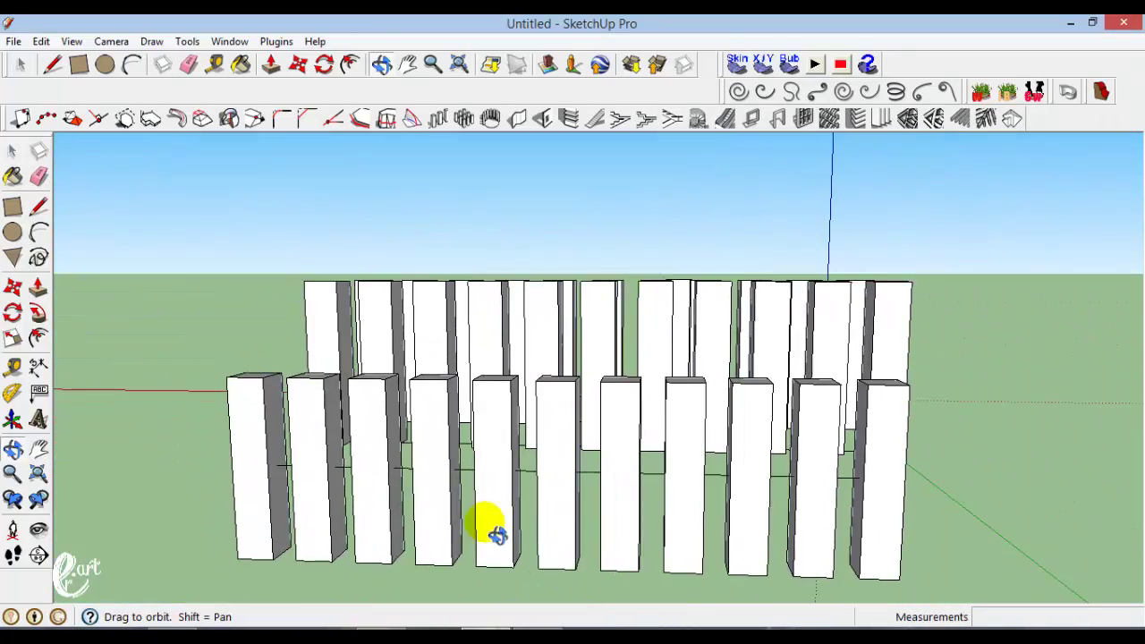
click(432, 65)
scroll(449, 187, up, 5)
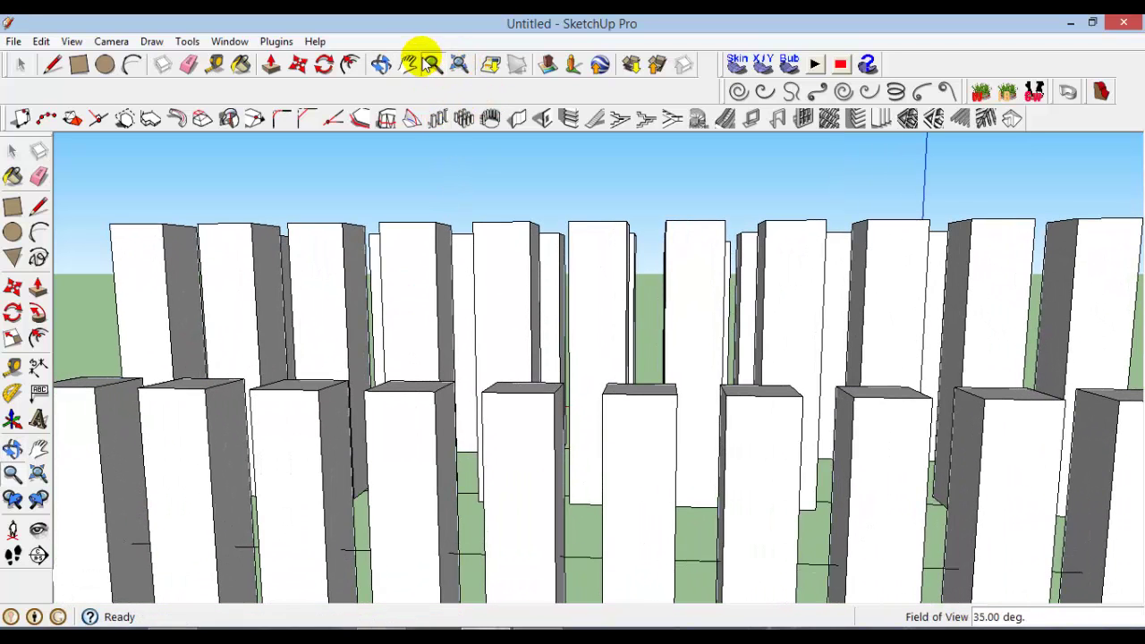
click(408, 65)
mouse_move(447, 375)
mouse_down()
mouse_move(450, 301)
mouse_move(486, 146)
mouse_up()
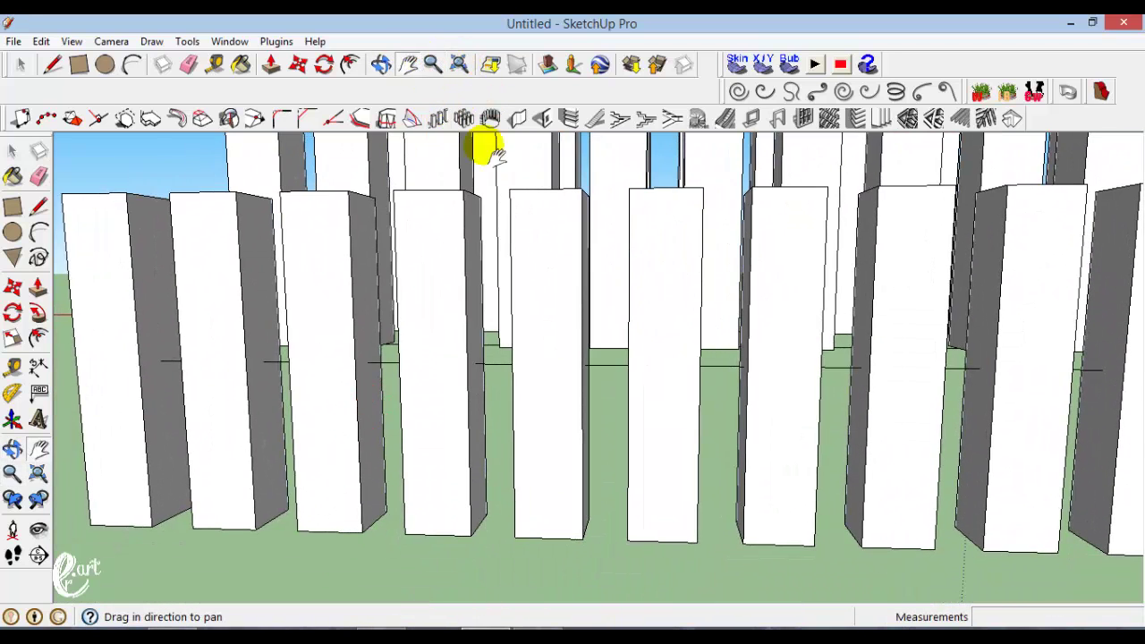
click(381, 65)
mouse_move(465, 376)
mouse_down()
mouse_move(518, 358)
mouse_move(478, 331)
mouse_move(503, 312)
mouse_move(557, 365)
mouse_move(497, 456)
mouse_up()
click(433, 65)
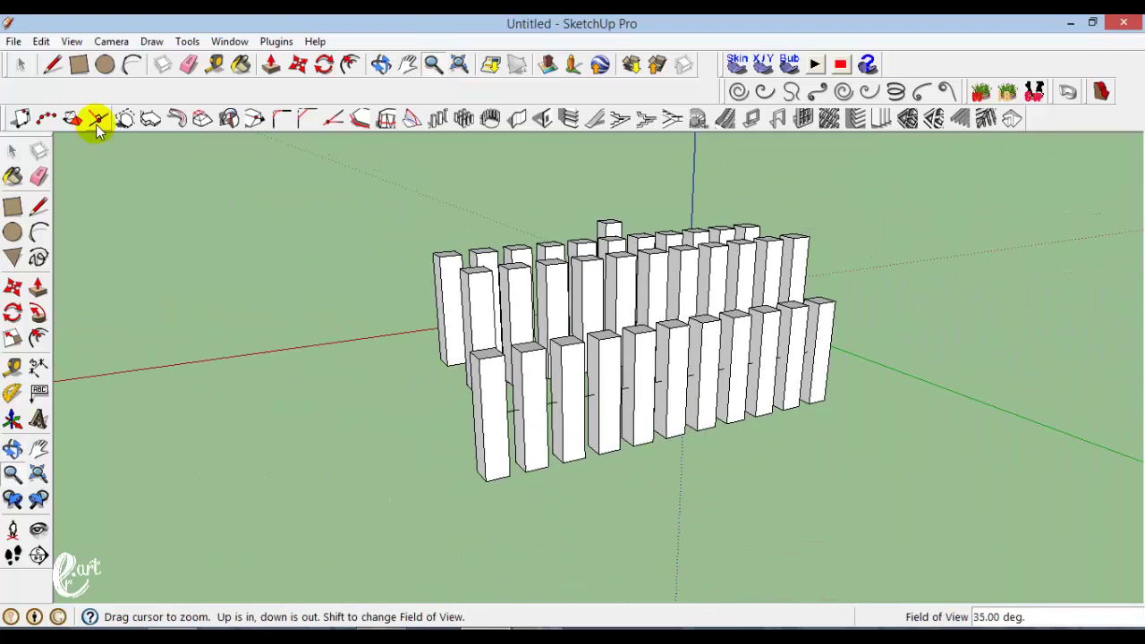
Draw a 10 m red-axis line before the rows and open Linear Array for the tall column.
click(52, 65)
click(609, 534)
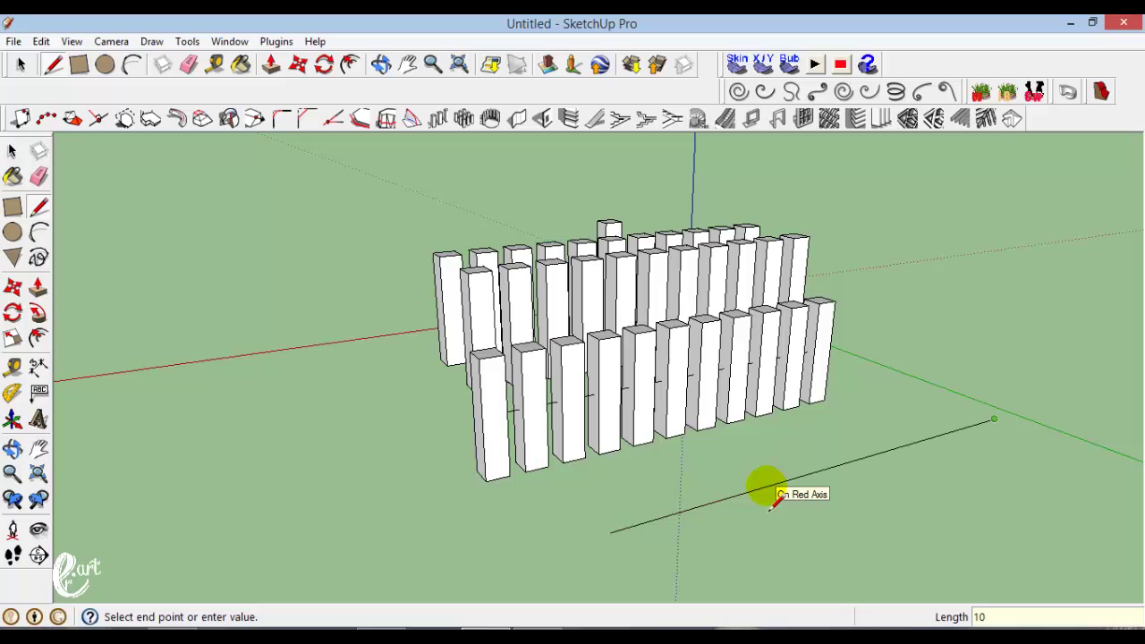
click(20, 64)
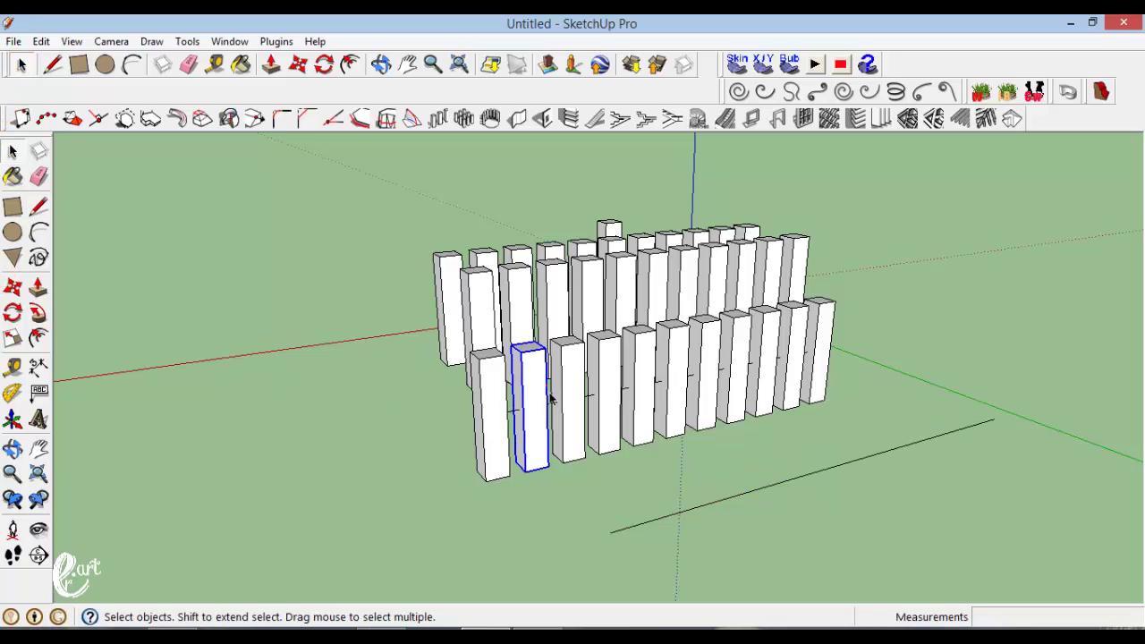
click(630, 235)
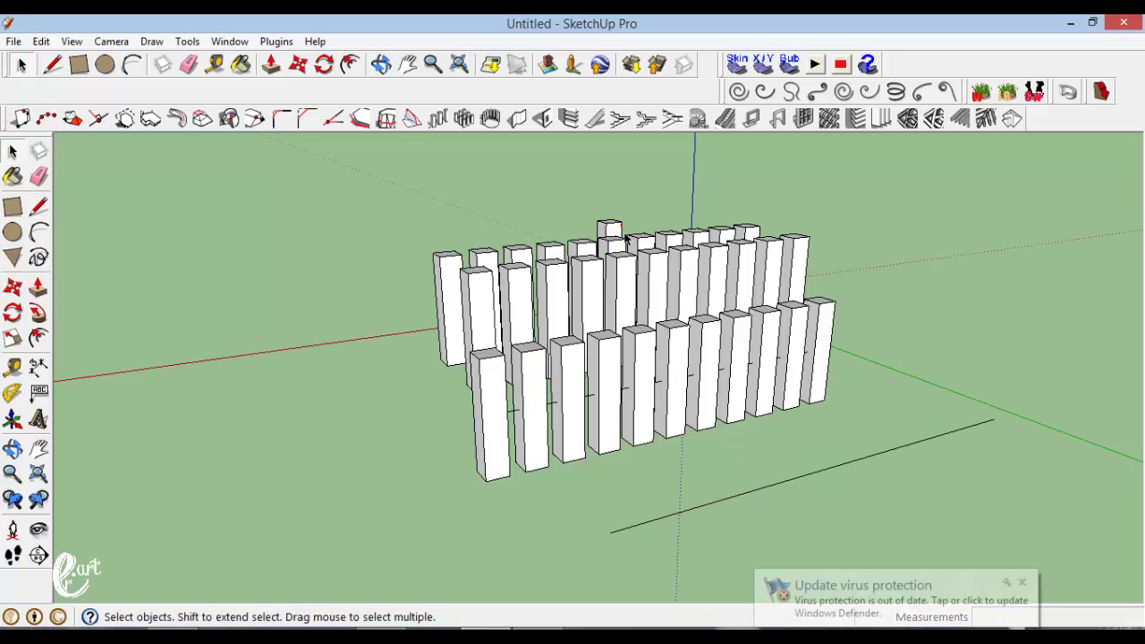
click(411, 118)
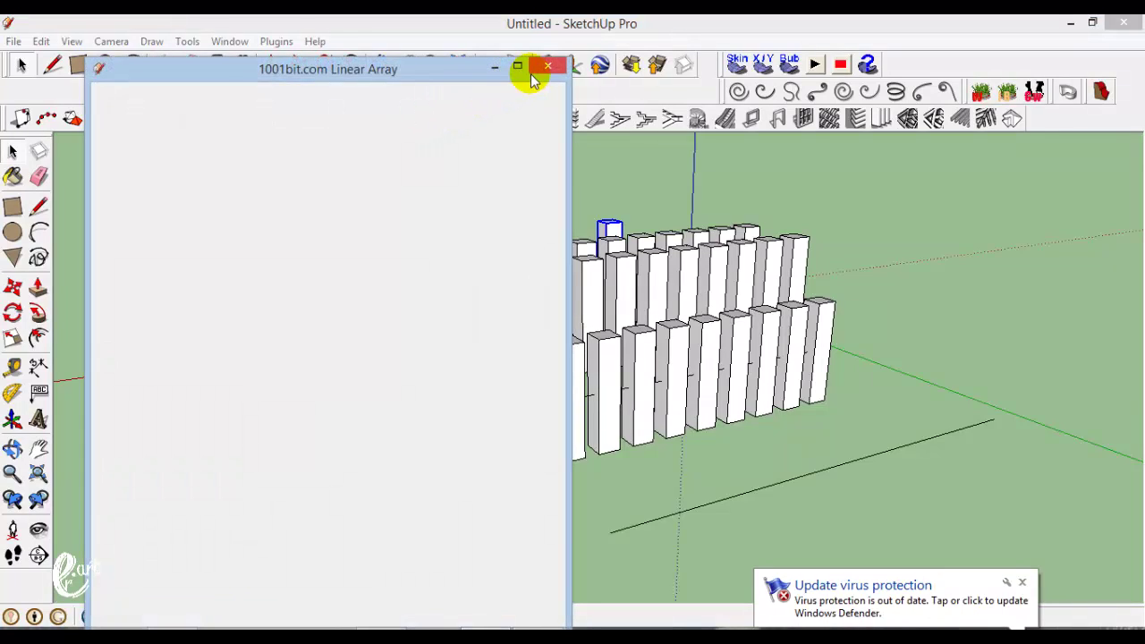
Array the column along the new line with 'Distances are measured horizontally' unchecked, picking both ends.
click(547, 67)
click(421, 115)
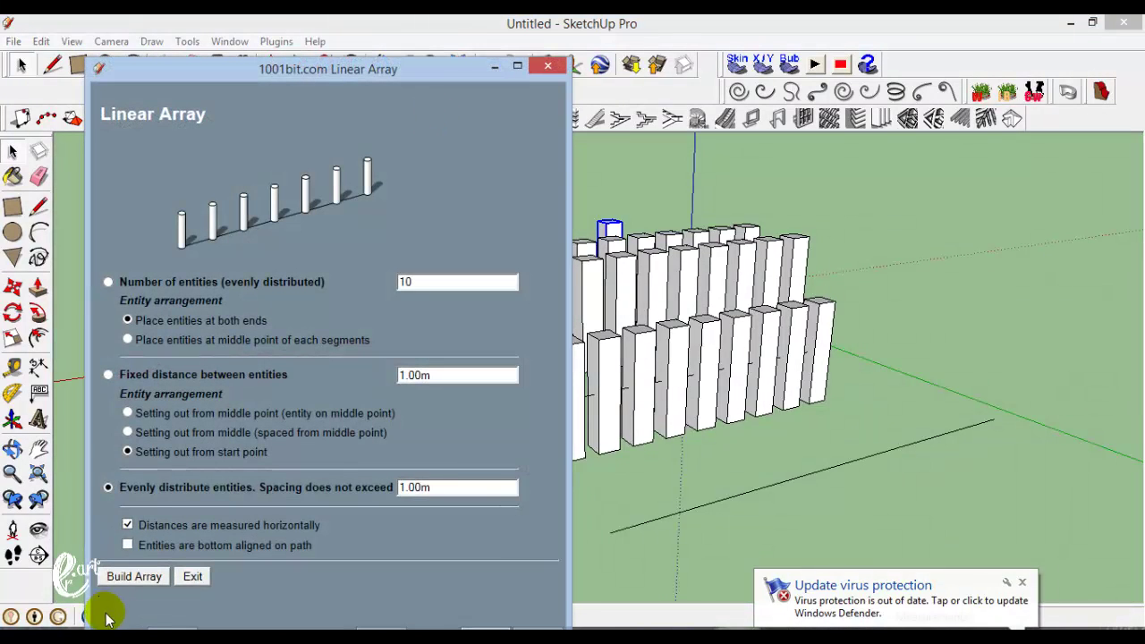
click(177, 525)
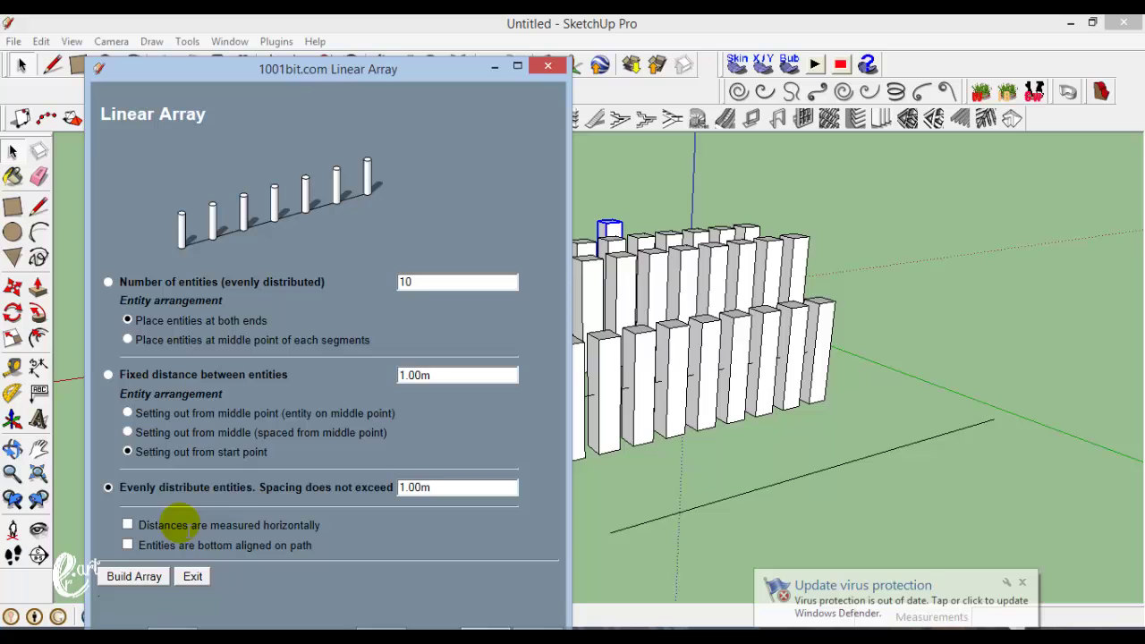
click(125, 577)
click(610, 534)
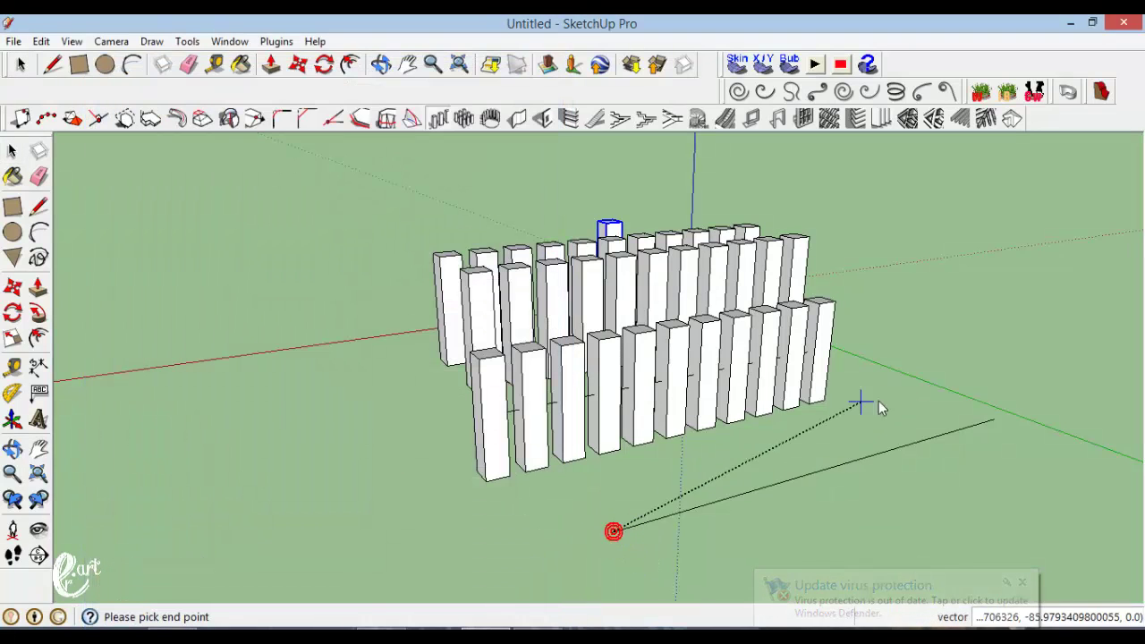
click(996, 416)
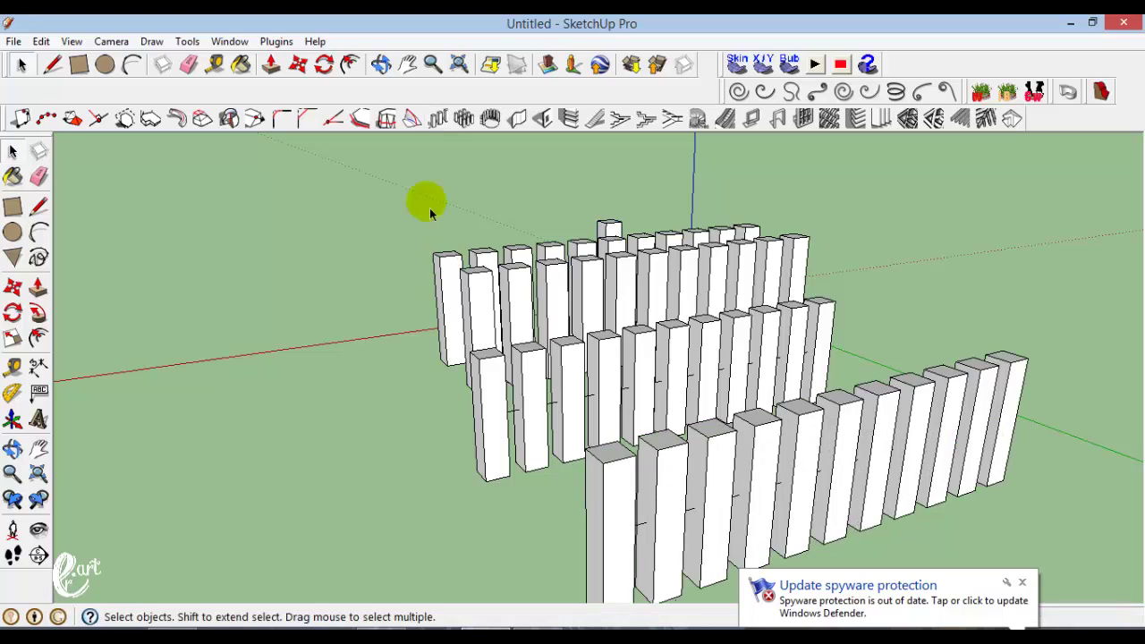
Orbit to a lower frontal angle and undo the two frontmost column rows.
click(381, 64)
mouse_move(548, 321)
mouse_down()
mouse_move(477, 254)
mouse_move(313, 267)
mouse_move(621, 228)
mouse_move(889, 214)
mouse_move(999, 71)
mouse_move(954, 177)
mouse_move(442, 388)
mouse_move(384, 352)
mouse_up()
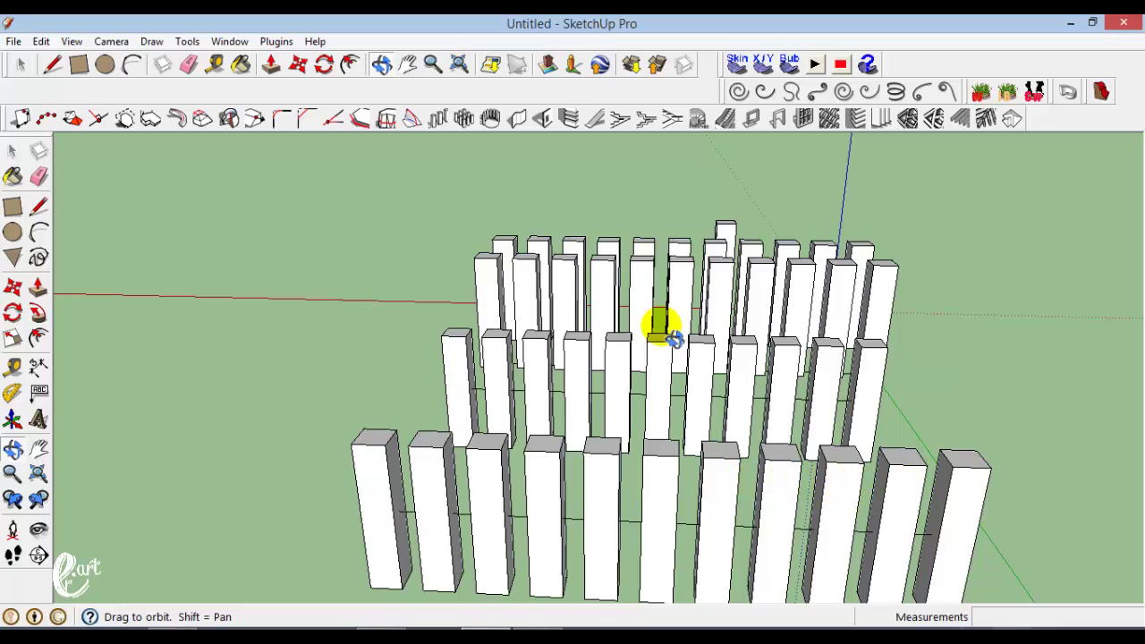
key(ctrl+z)
key(ctrl+z)
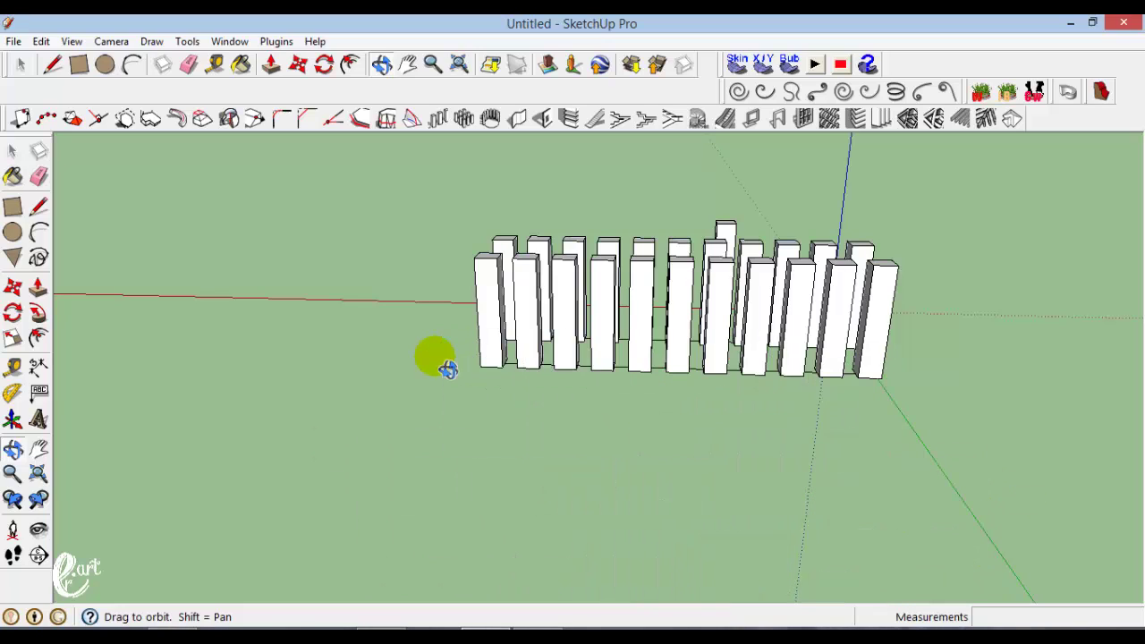
key(ctrl+z)
key(ctrl+z)
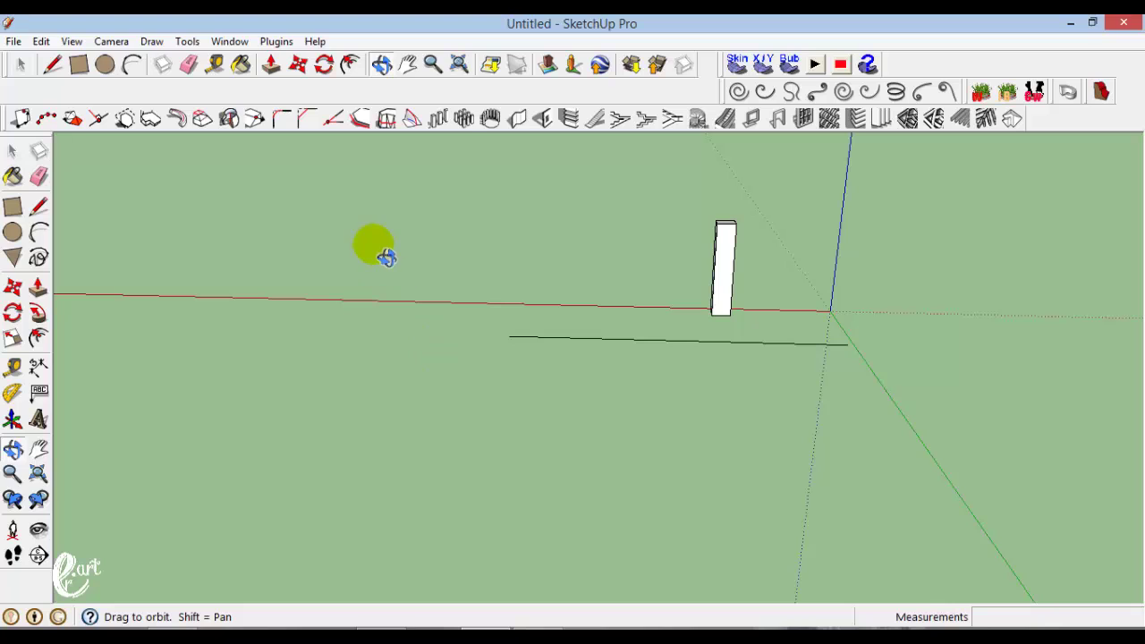
Dismiss the 1001bit invalid-selection warning and draw a line along the green axis from the line's end.
click(464, 119)
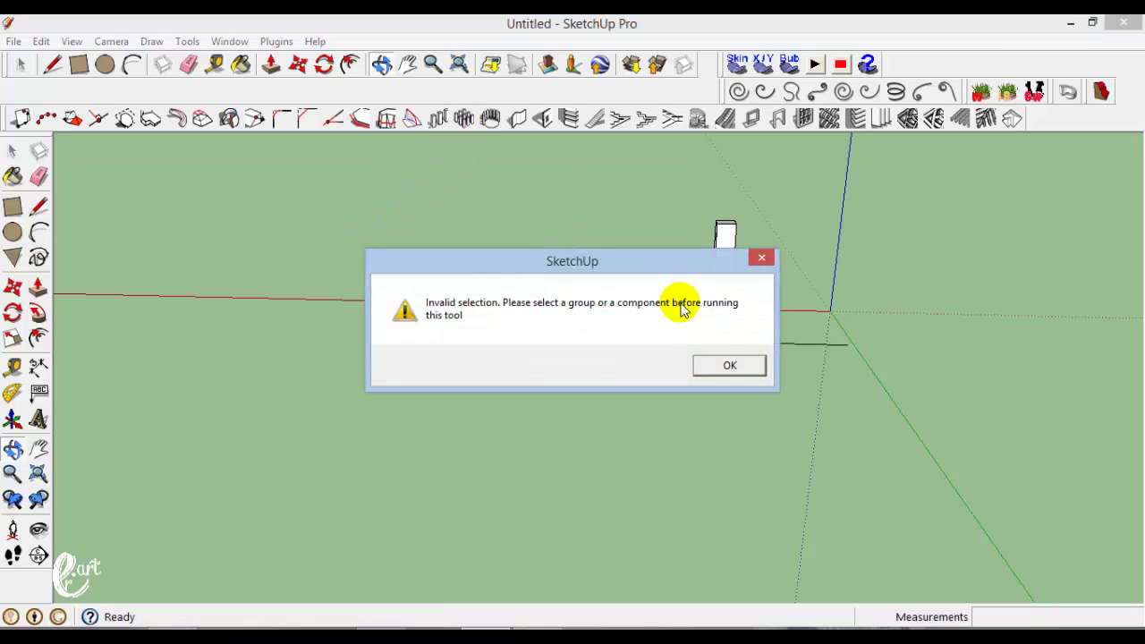
click(722, 362)
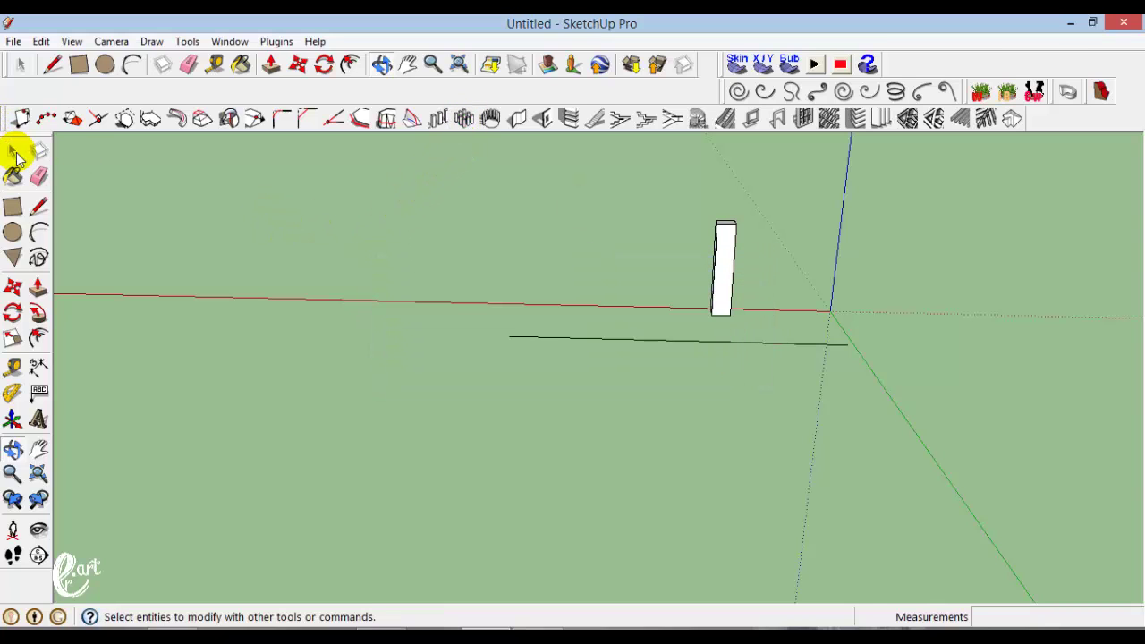
click(39, 207)
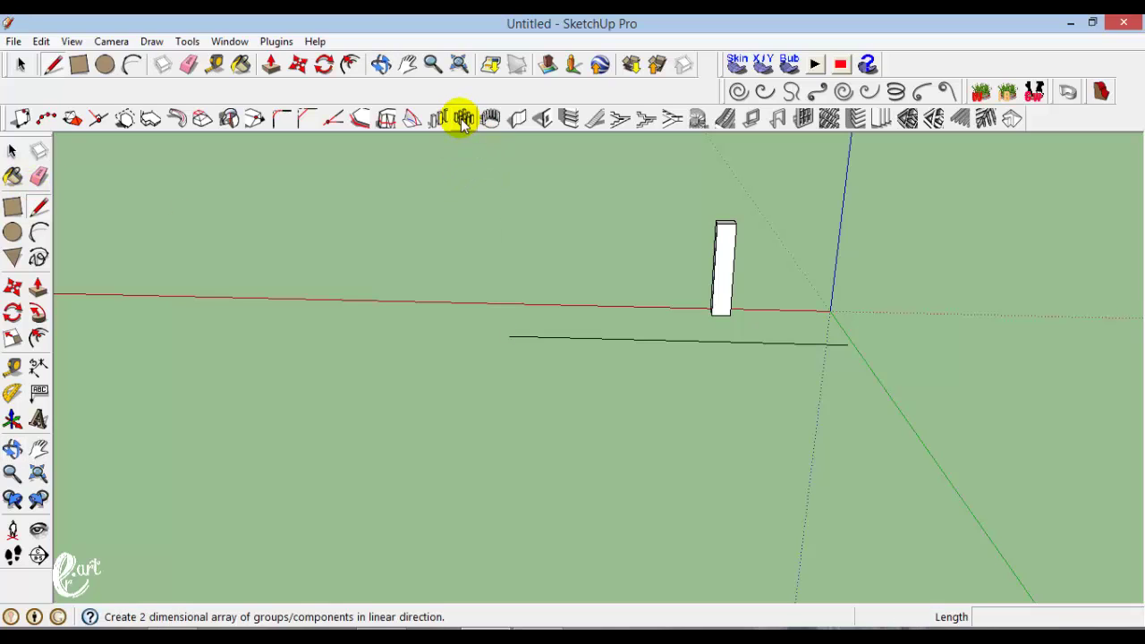
click(846, 344)
text(10)
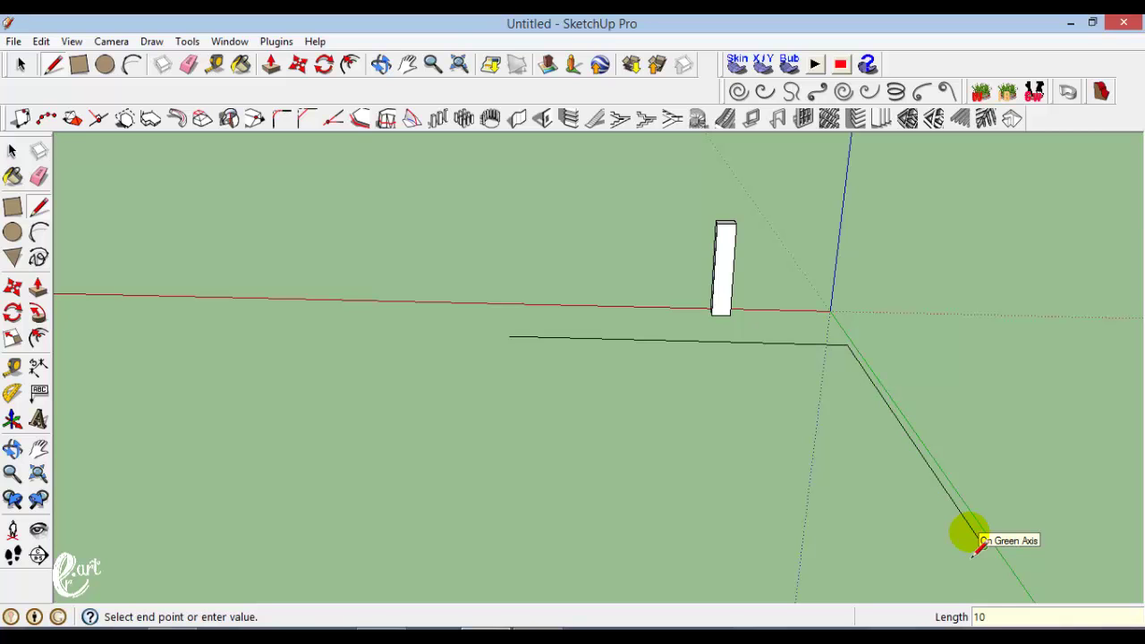
key(Return)
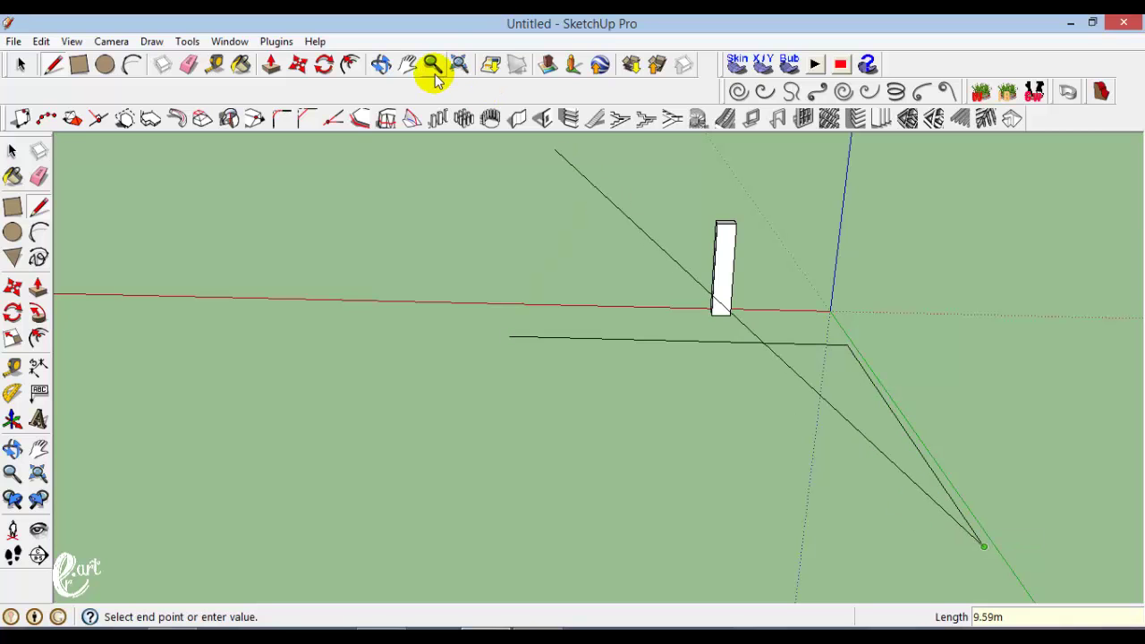
Orbit to view the L-shaped path from above and pan it left with the column.
click(381, 65)
mouse_move(572, 438)
mouse_down()
mouse_move(810, 575)
mouse_move(677, 383)
mouse_up()
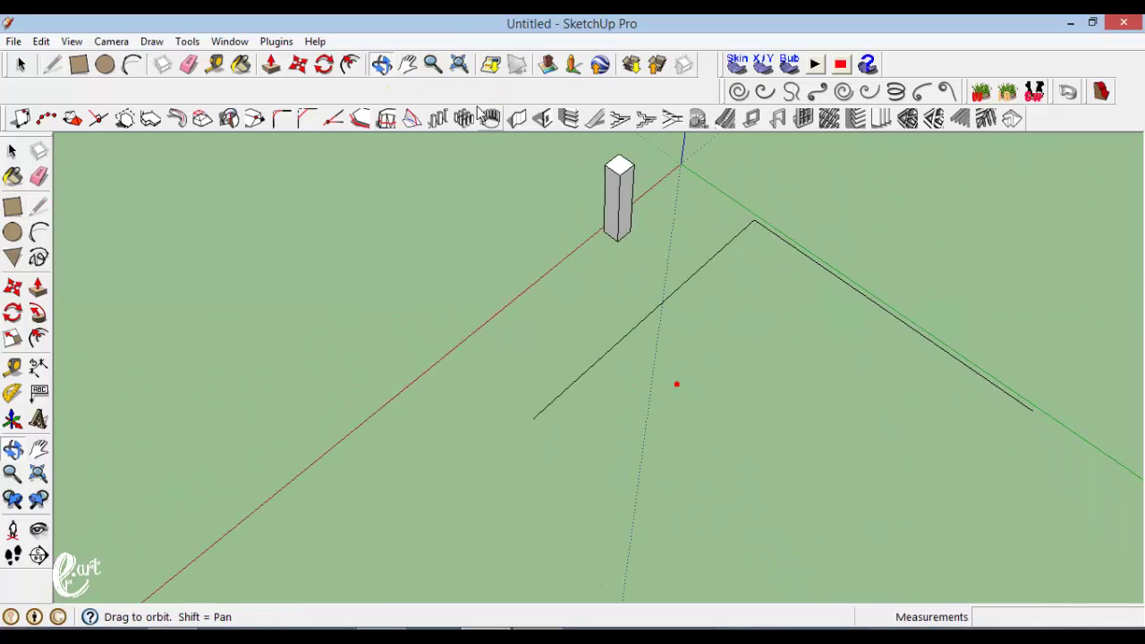
click(408, 65)
drag(617, 168, 372, 172)
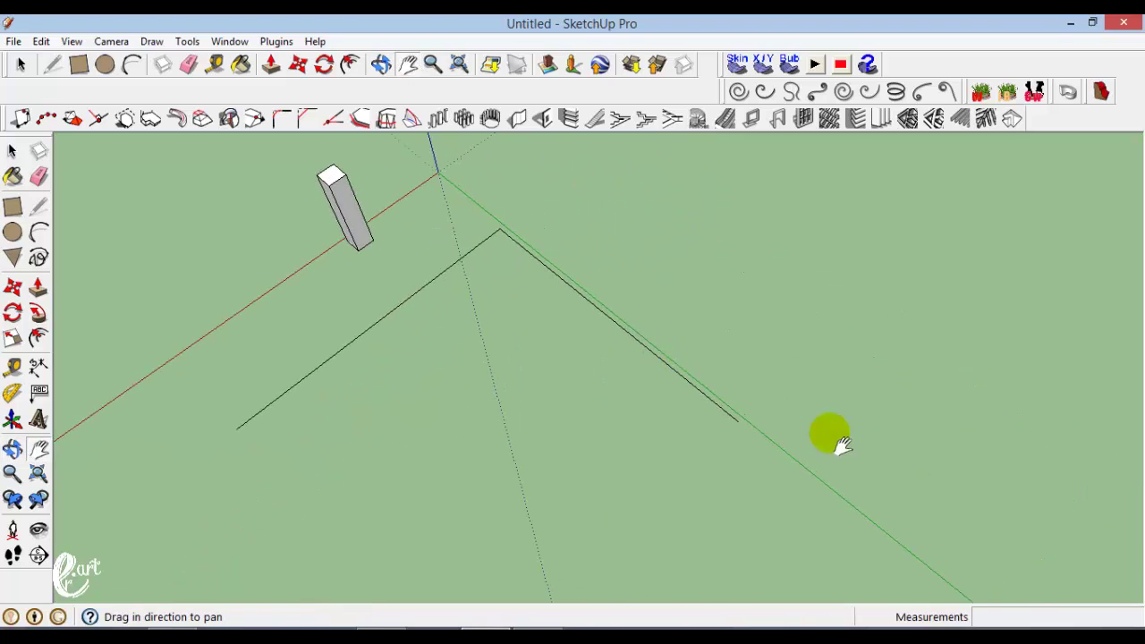
click(12, 151)
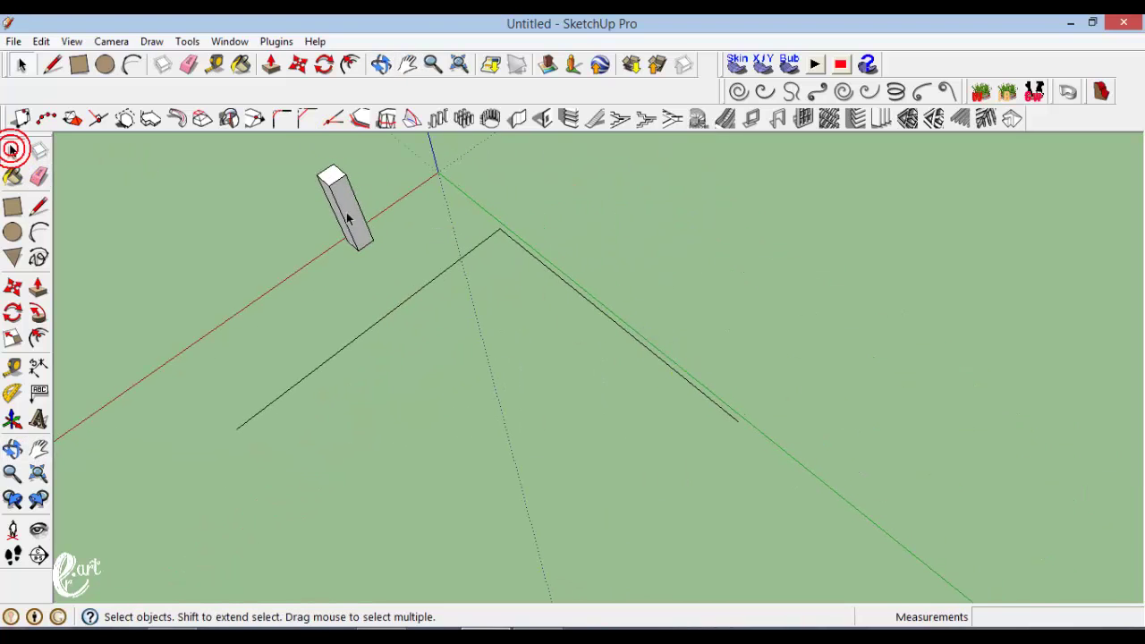
click(342, 204)
click(441, 211)
click(367, 222)
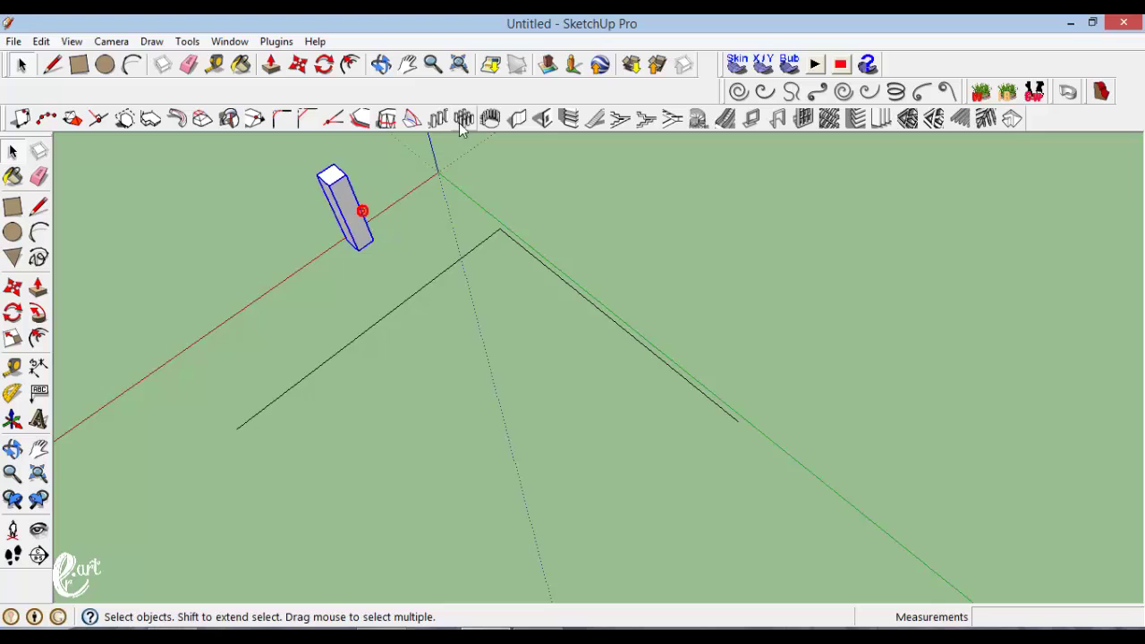
click(461, 117)
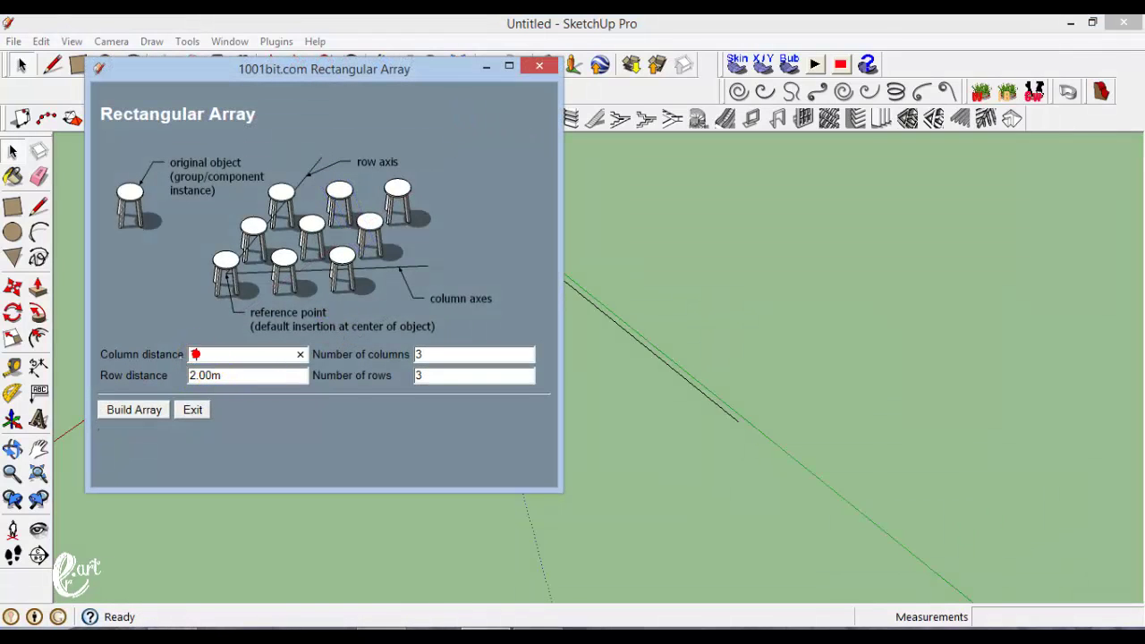
text(1)
drag(230, 375, 154, 374)
text(1)
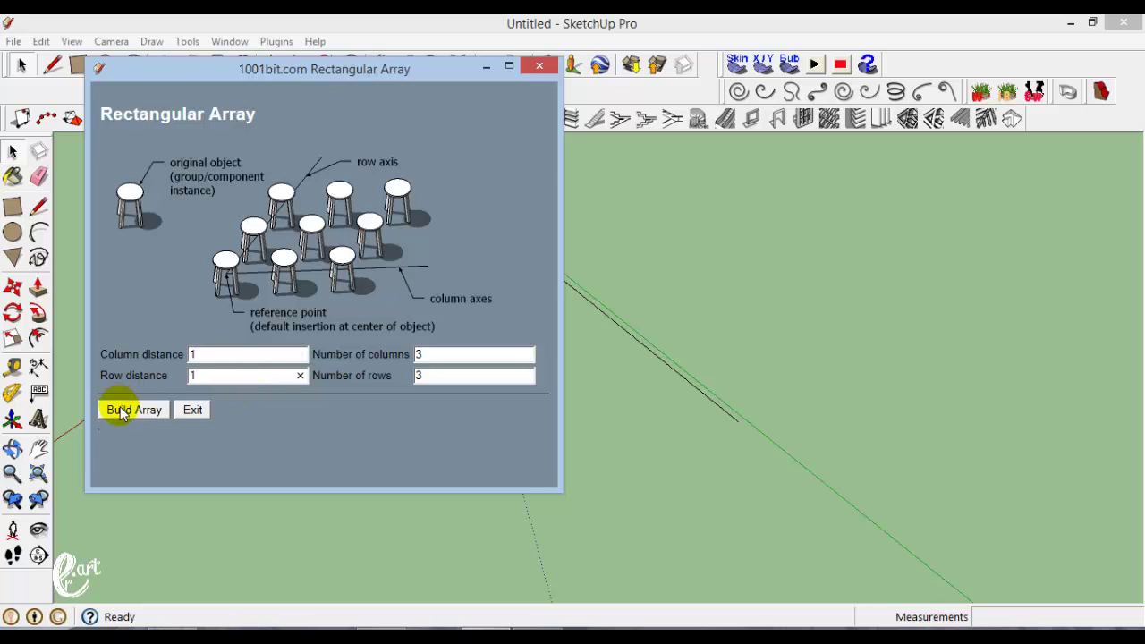
click(128, 409)
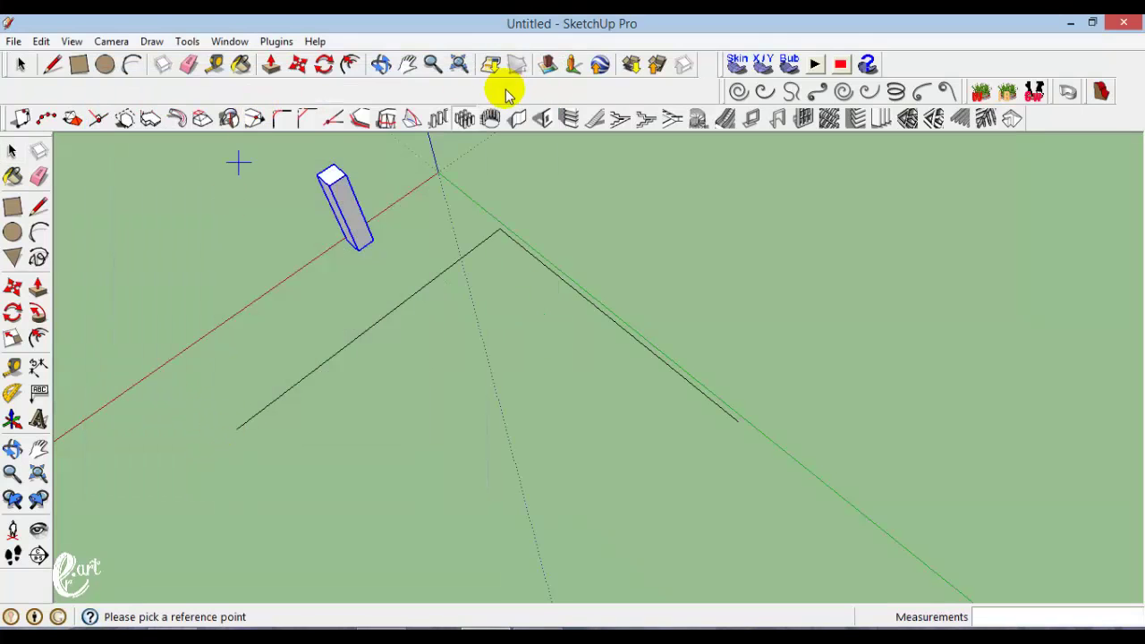
click(462, 117)
double_click(437, 357)
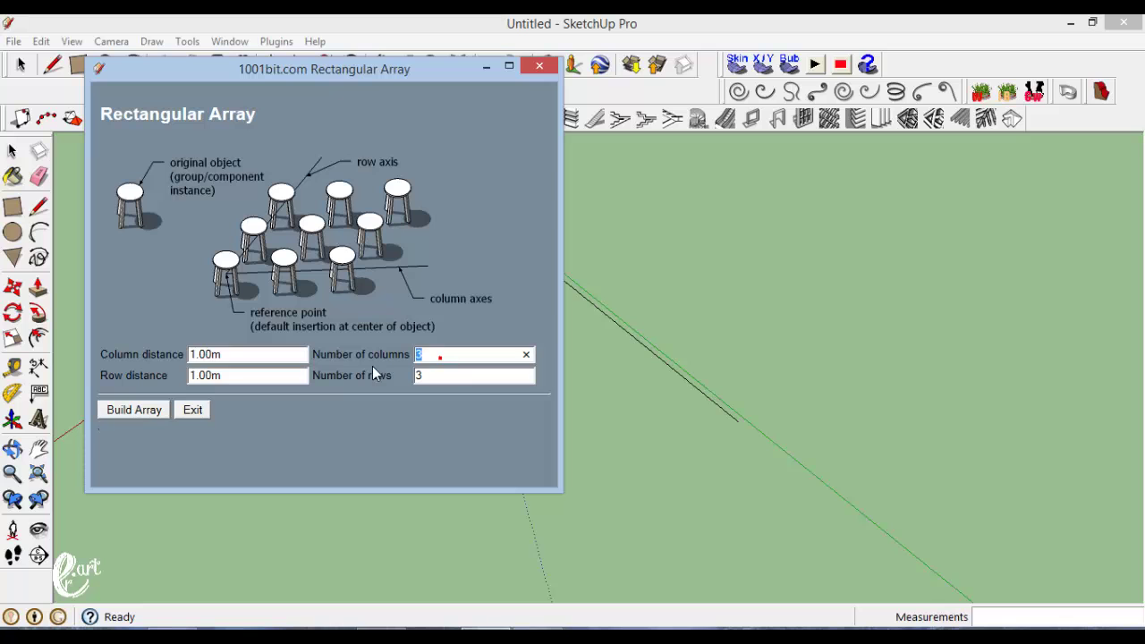
text(5)
double_click(436, 376)
click(134, 409)
click(237, 425)
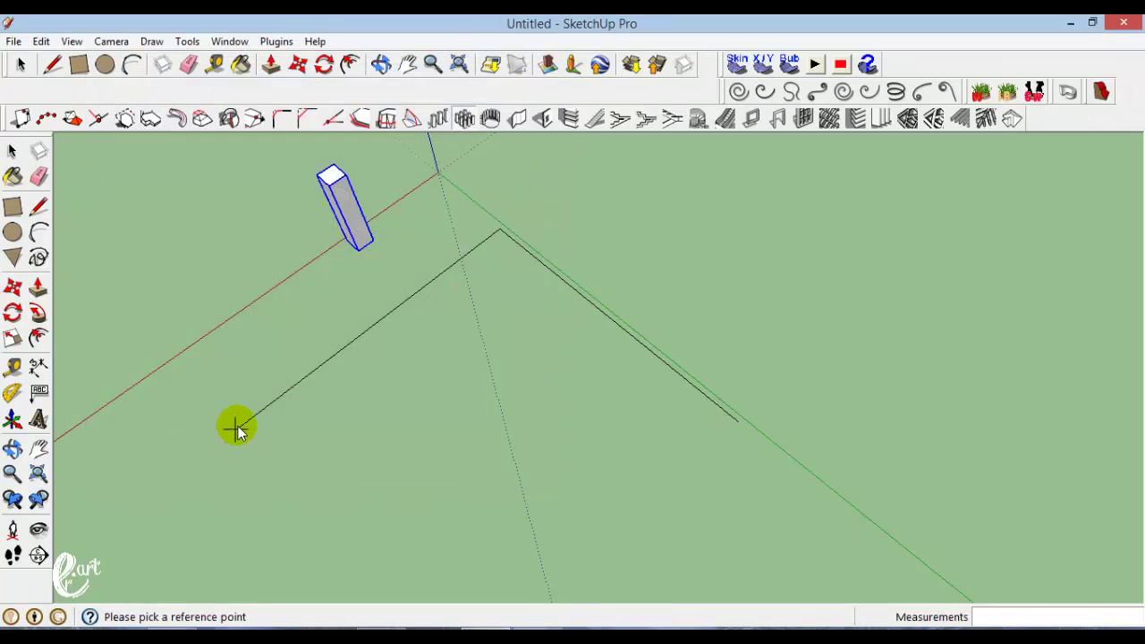
click(498, 230)
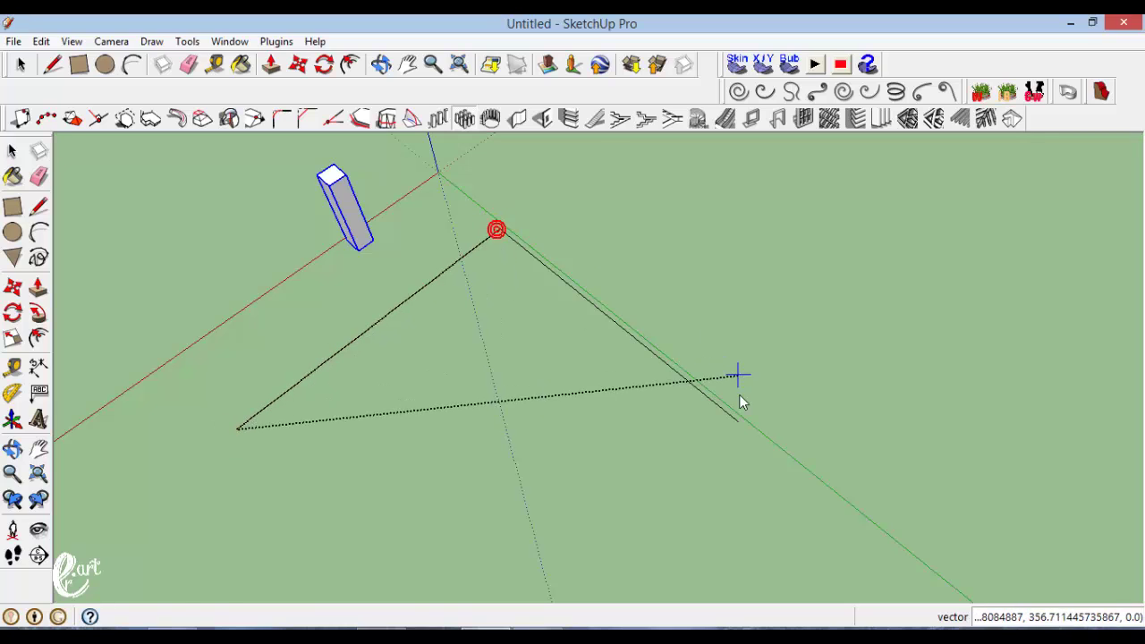
click(737, 420)
click(393, 371)
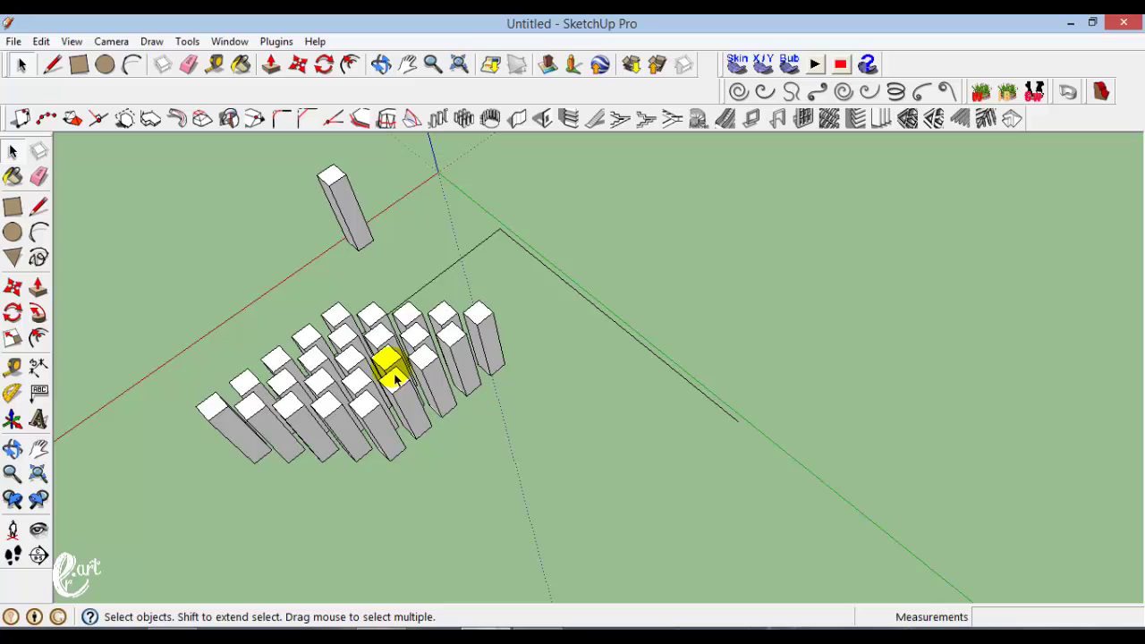
key(ctrl+z)
Rectangular-array the selected column into 5 columns by 5 rows, from the lines' corner along the right line.
click(38, 207)
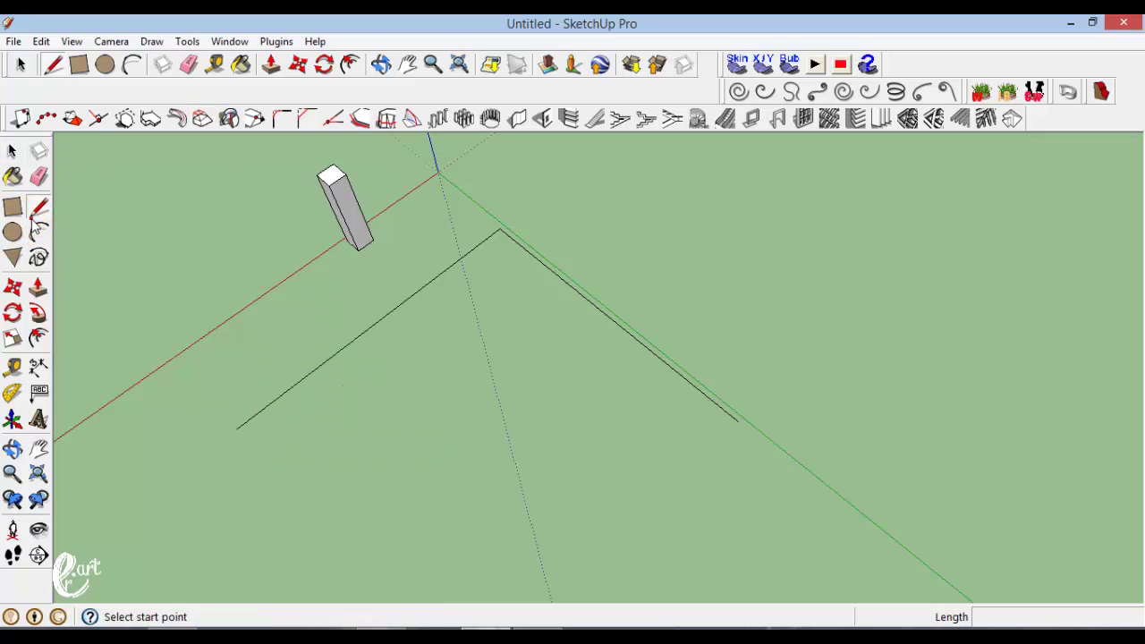
click(12, 150)
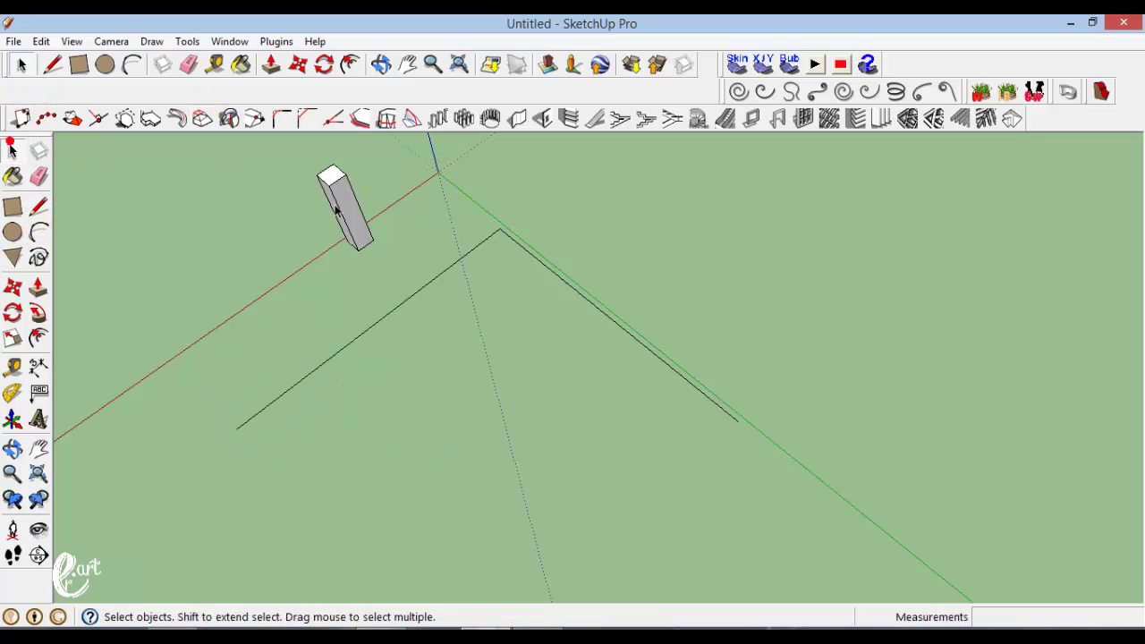
click(465, 121)
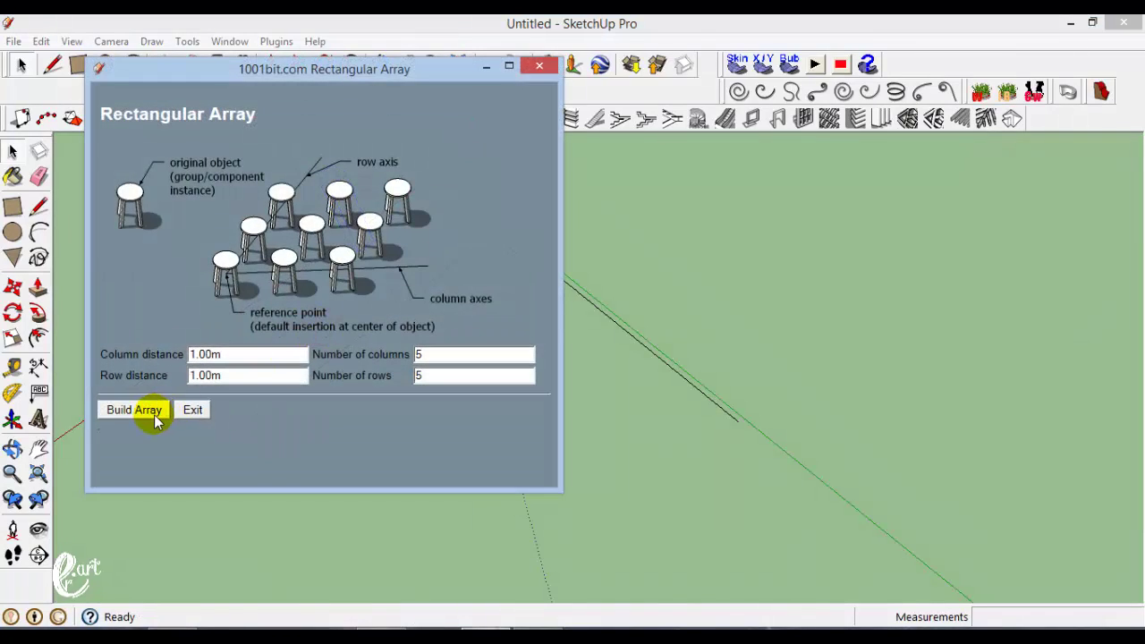
click(147, 413)
click(500, 230)
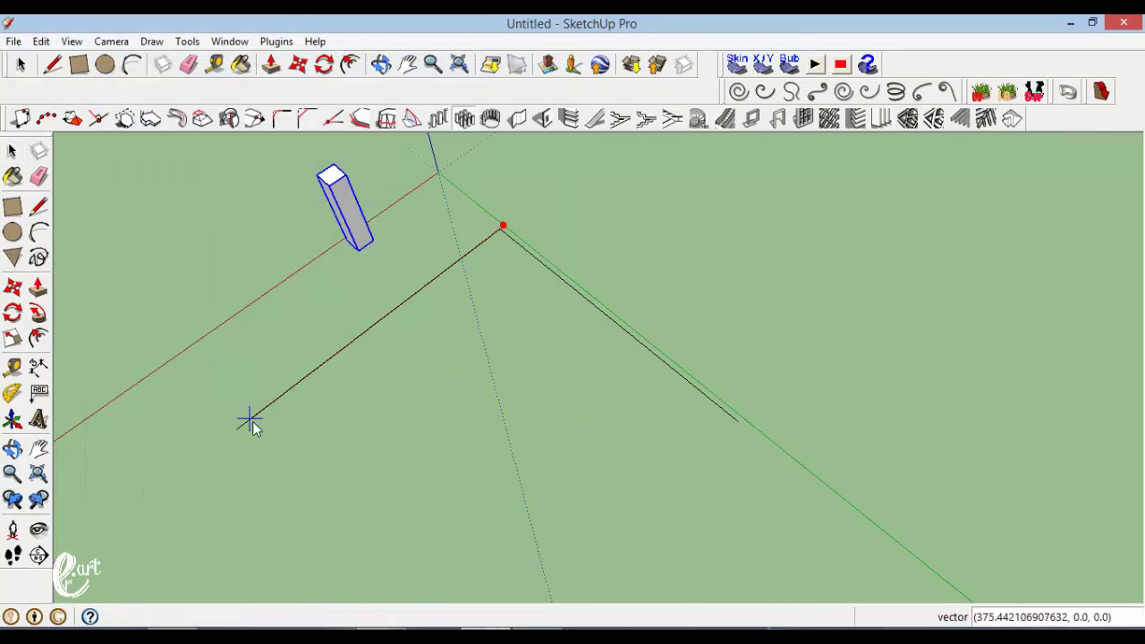
click(738, 422)
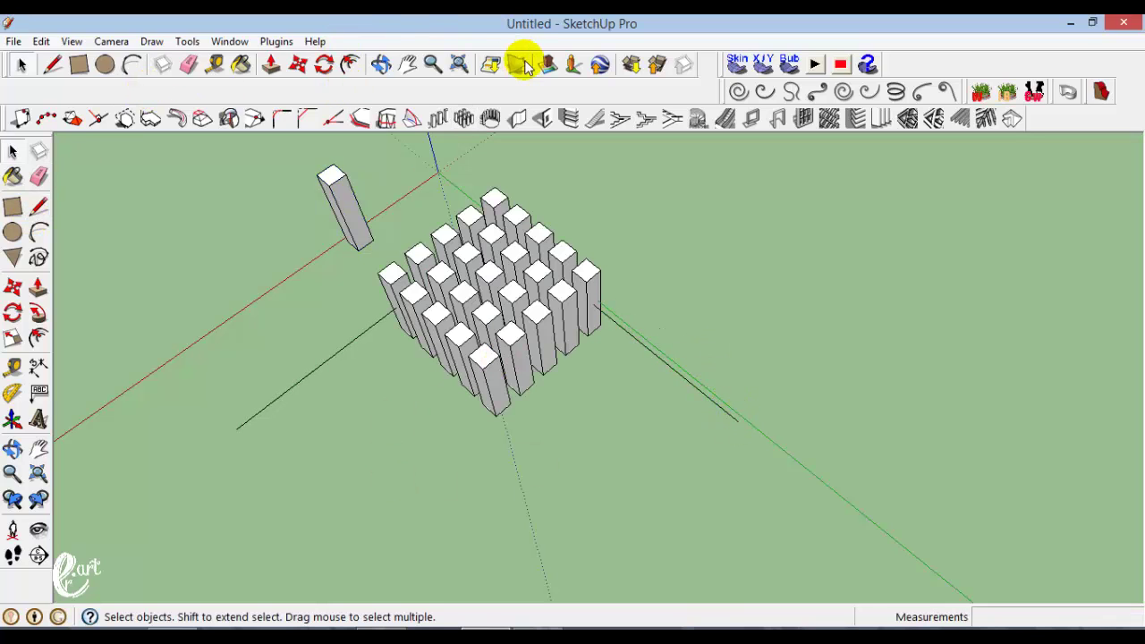
Zoom in close on the 5×5 column grid, start a line at the front column's base, and orbit around the grid.
click(432, 64)
drag(465, 411, 450, 337)
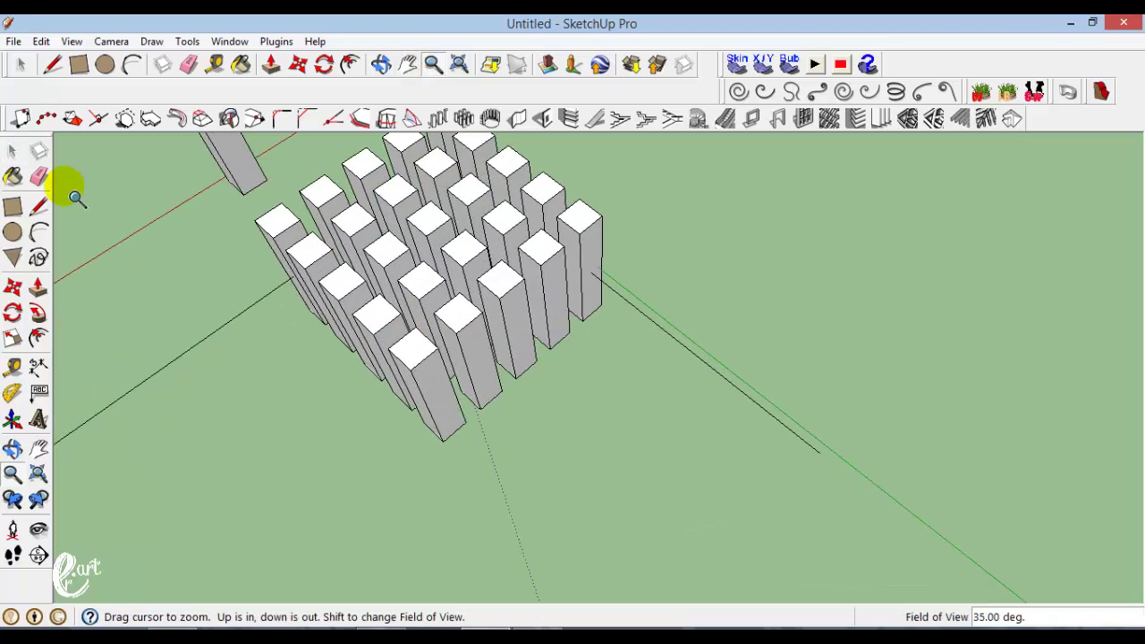
click(39, 231)
click(38, 206)
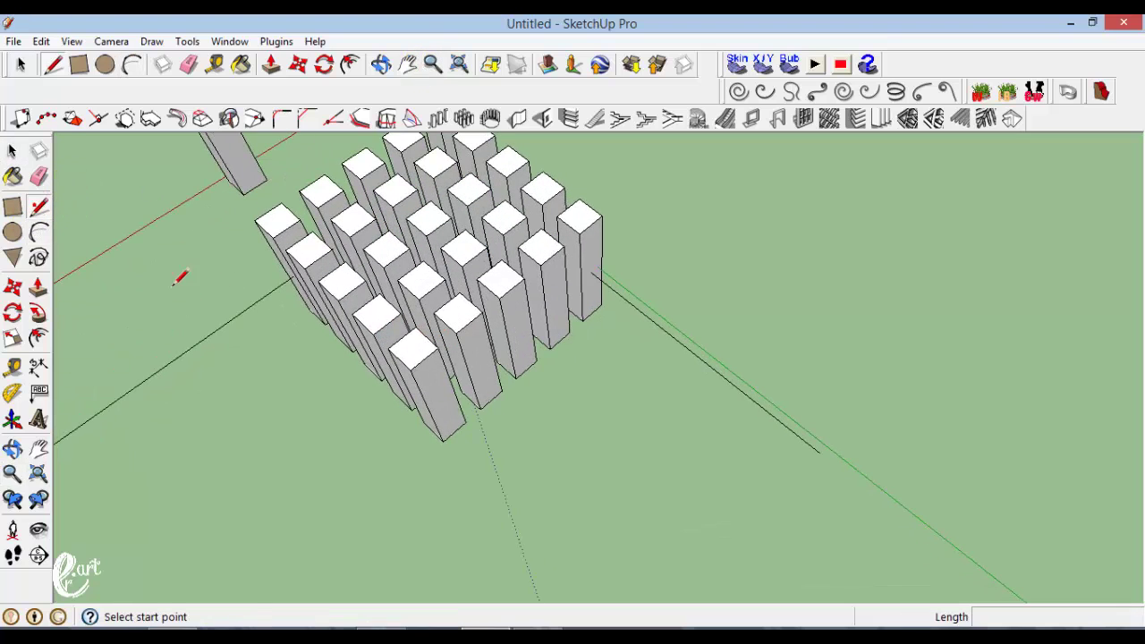
click(441, 440)
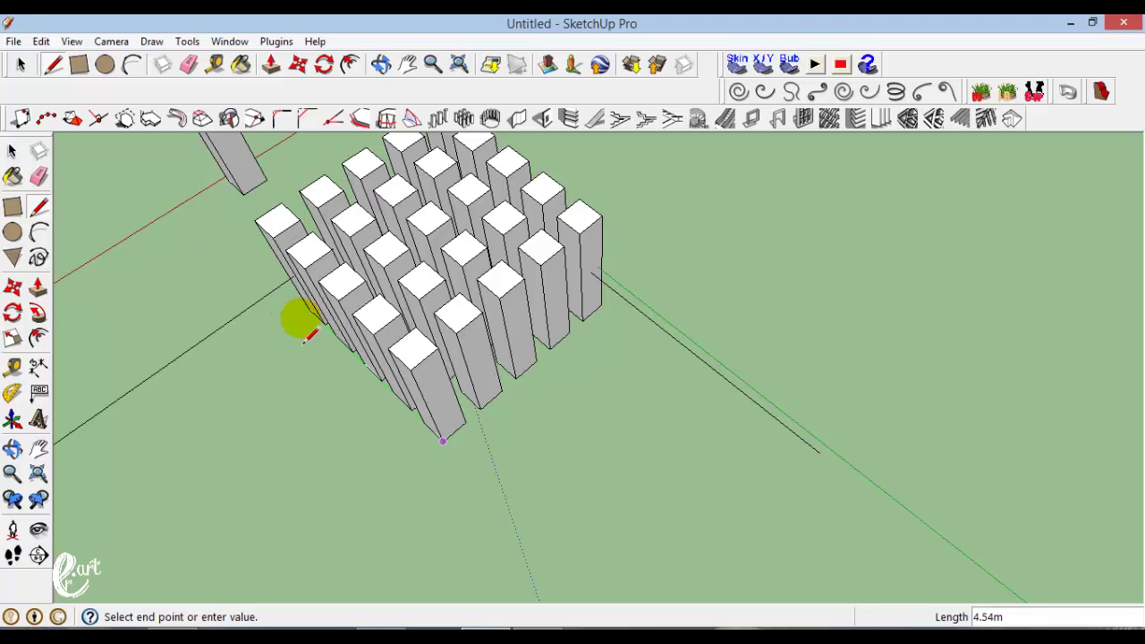
click(383, 64)
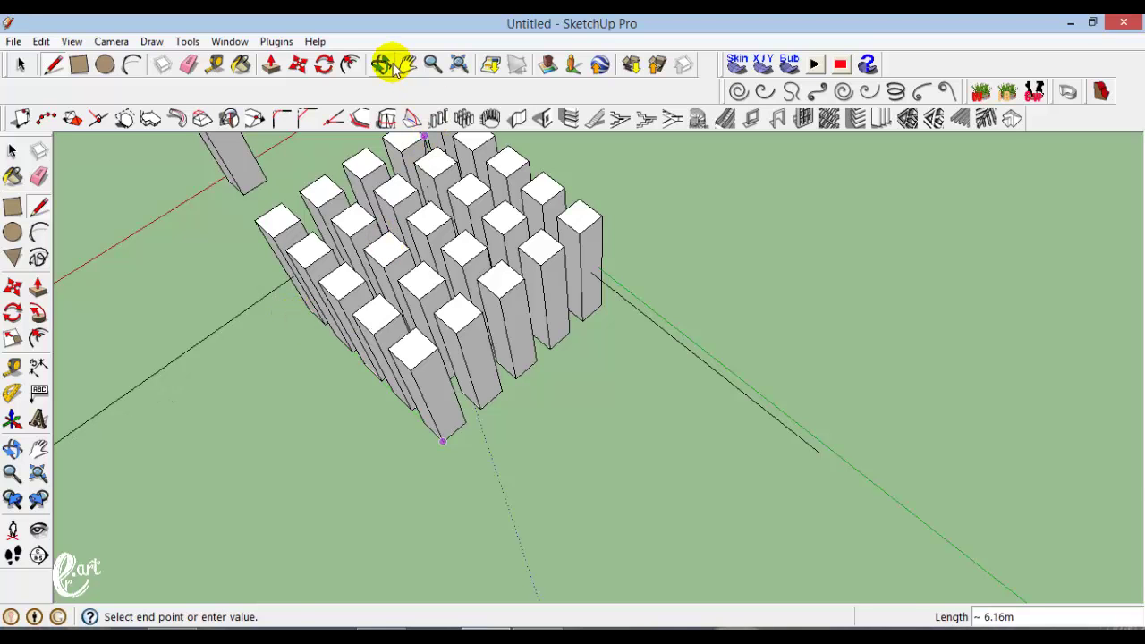
drag(385, 268, 327, 352)
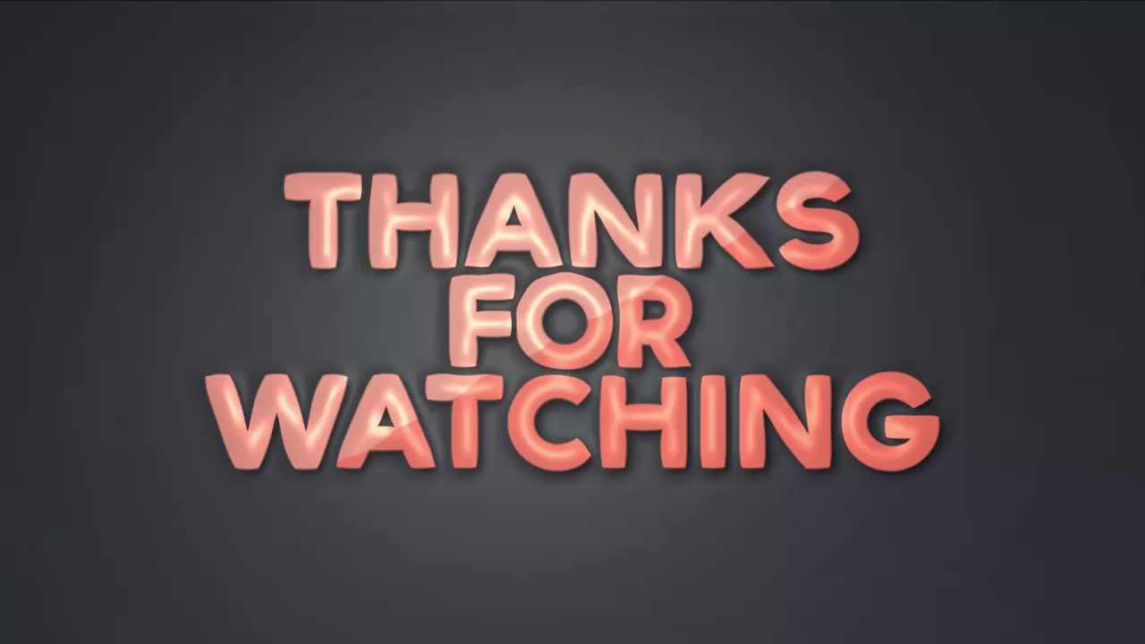